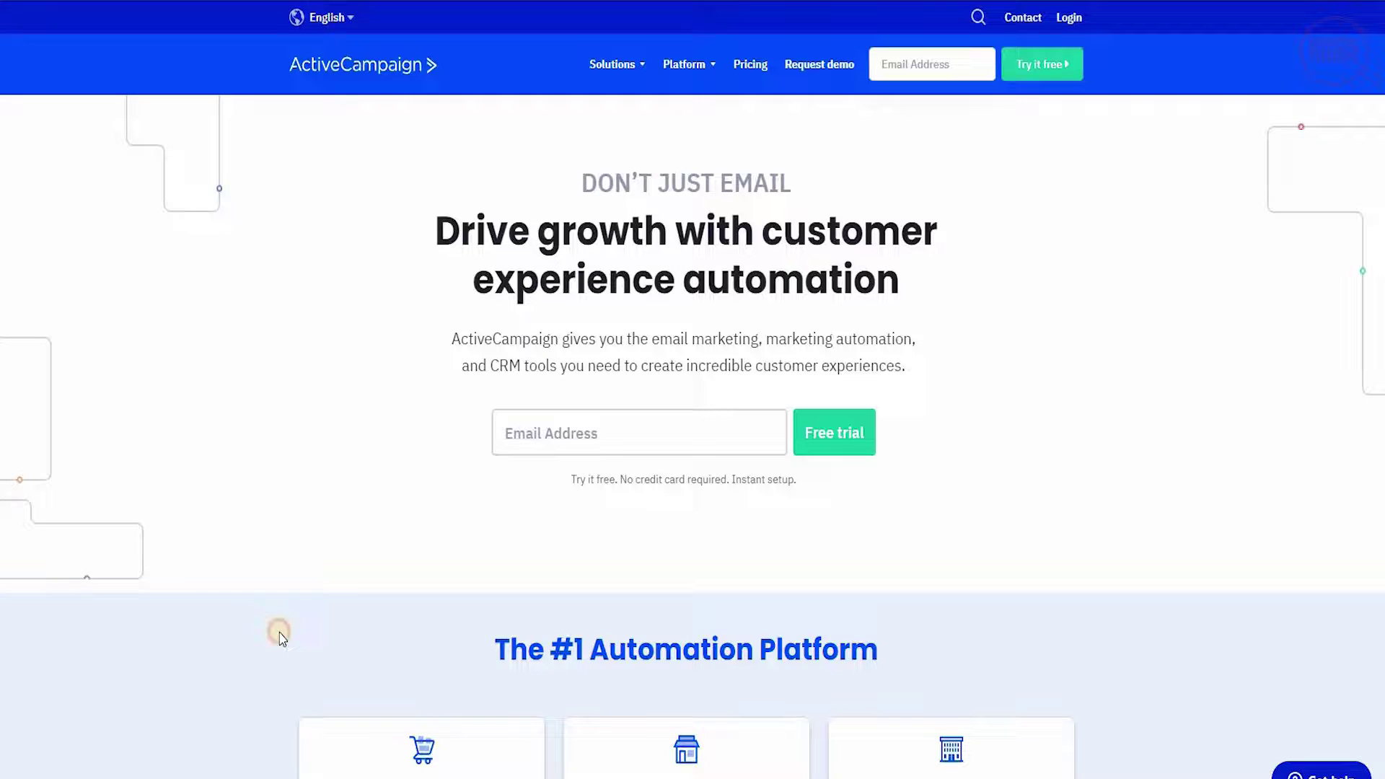
scroll(279, 636, down, 3)
scroll(279, 636, down, 3)
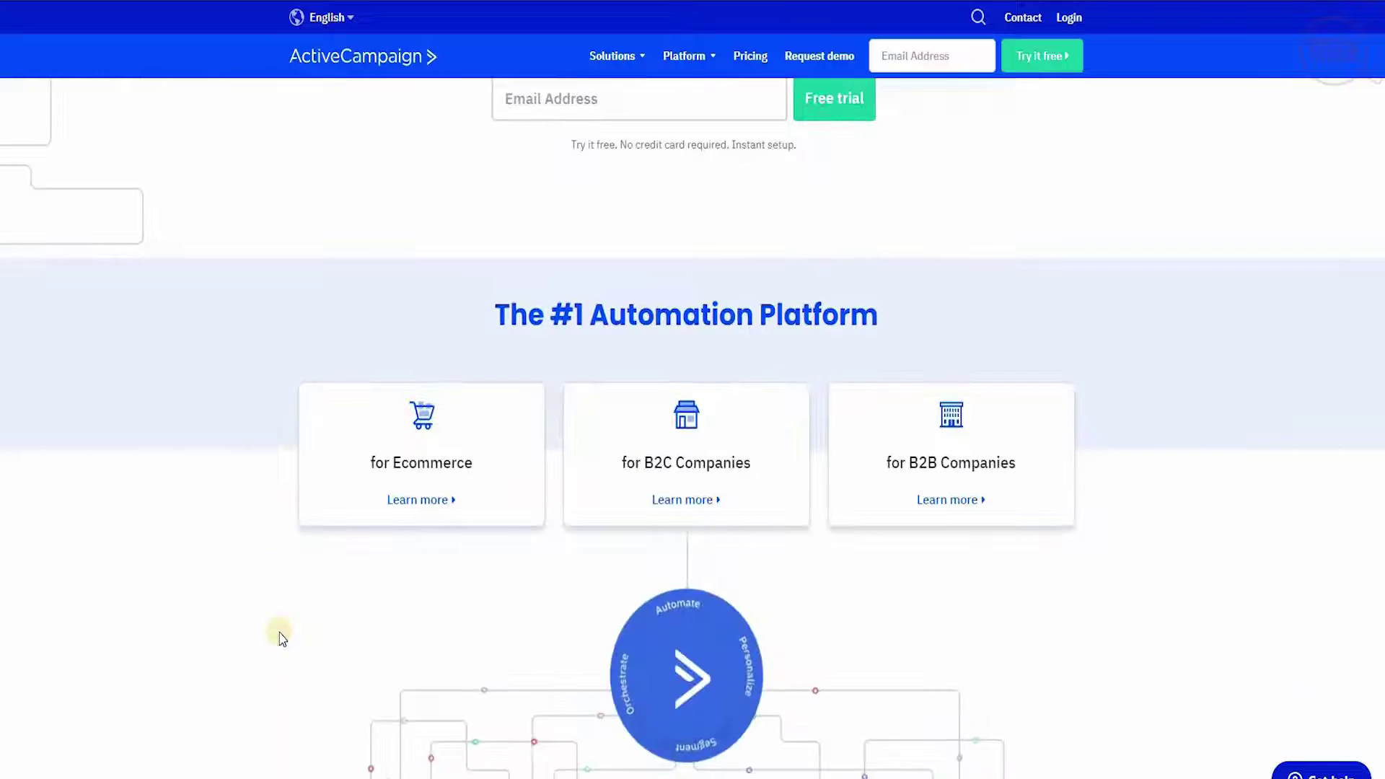
scroll(280, 636, down, 1)
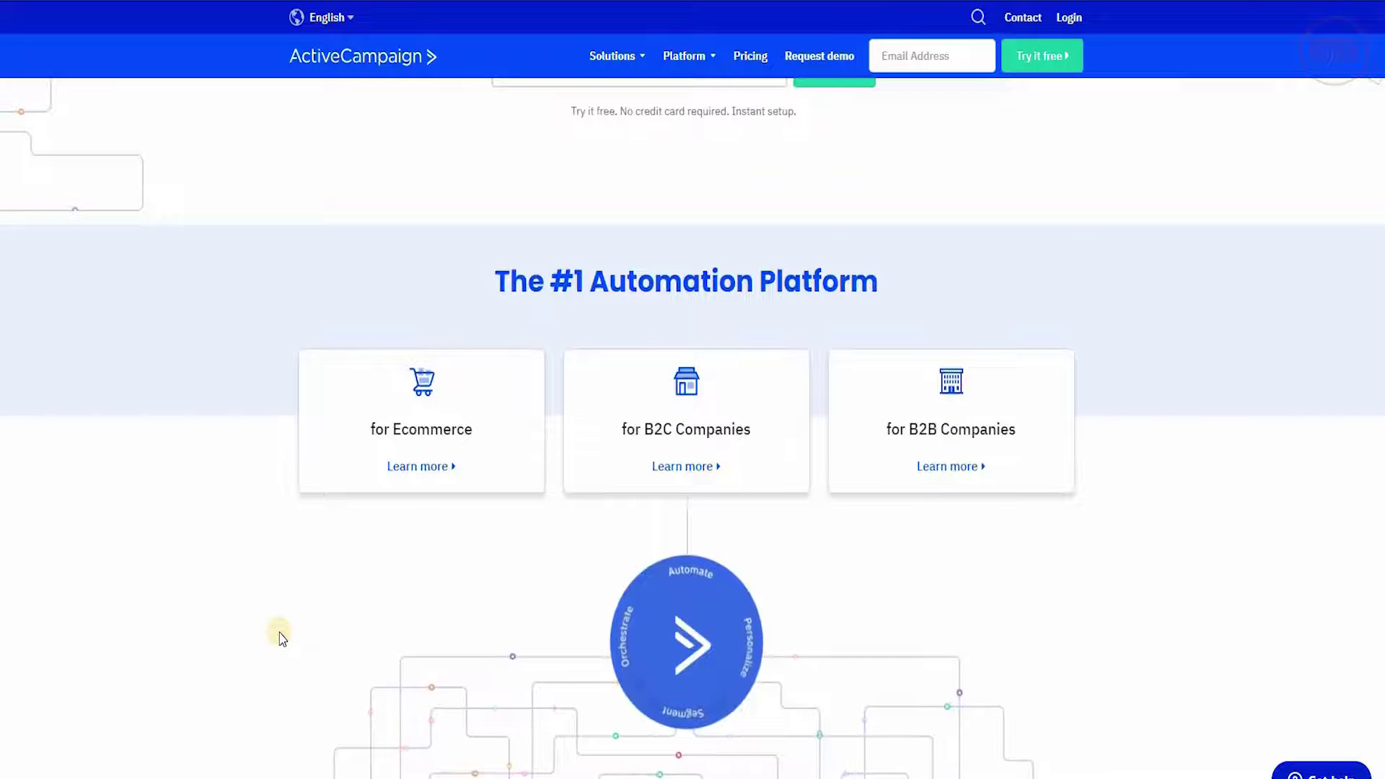
scroll(279, 635, down, 1)
scroll(279, 635, down, 1)
scroll(280, 635, down, 2)
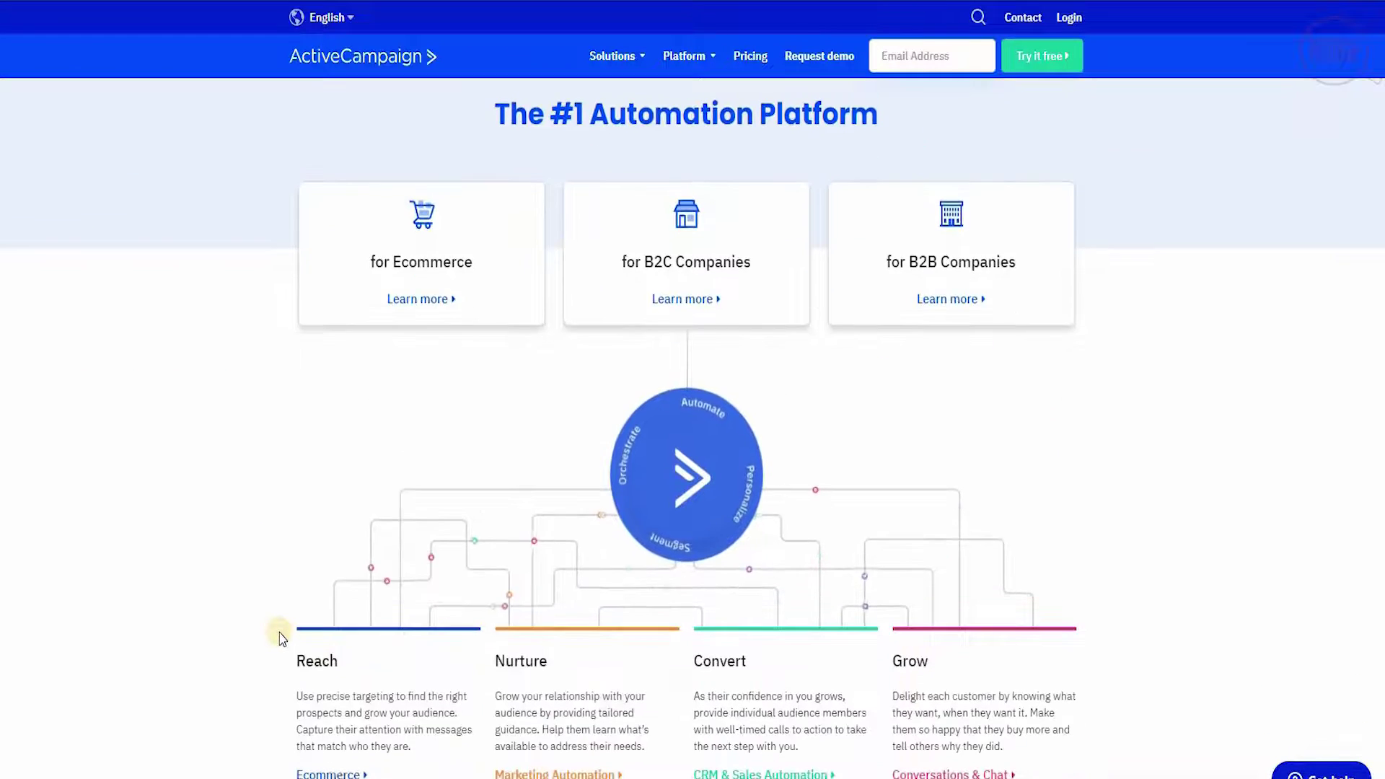
scroll(280, 636, down, 1)
scroll(279, 636, down, 3)
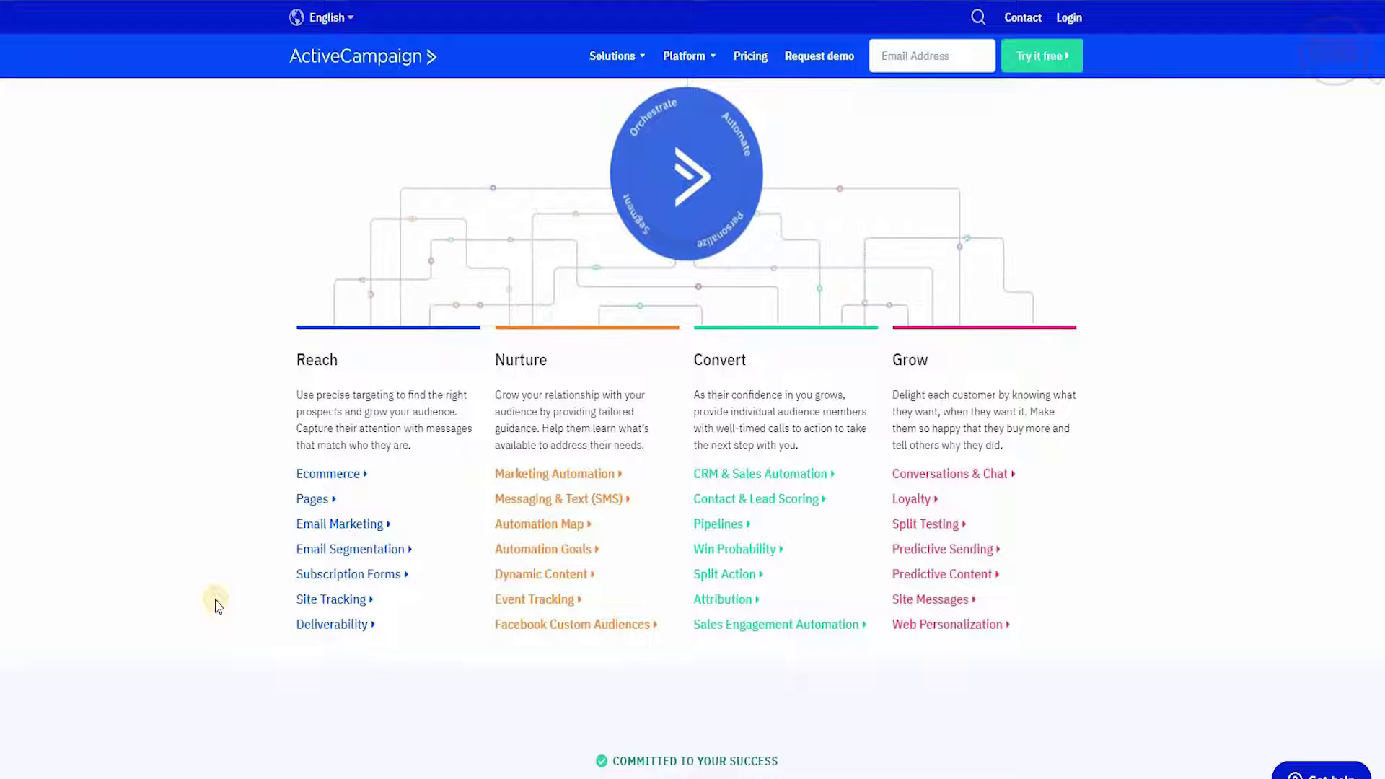
scroll(216, 604, down, 1)
scroll(216, 605, down, 2)
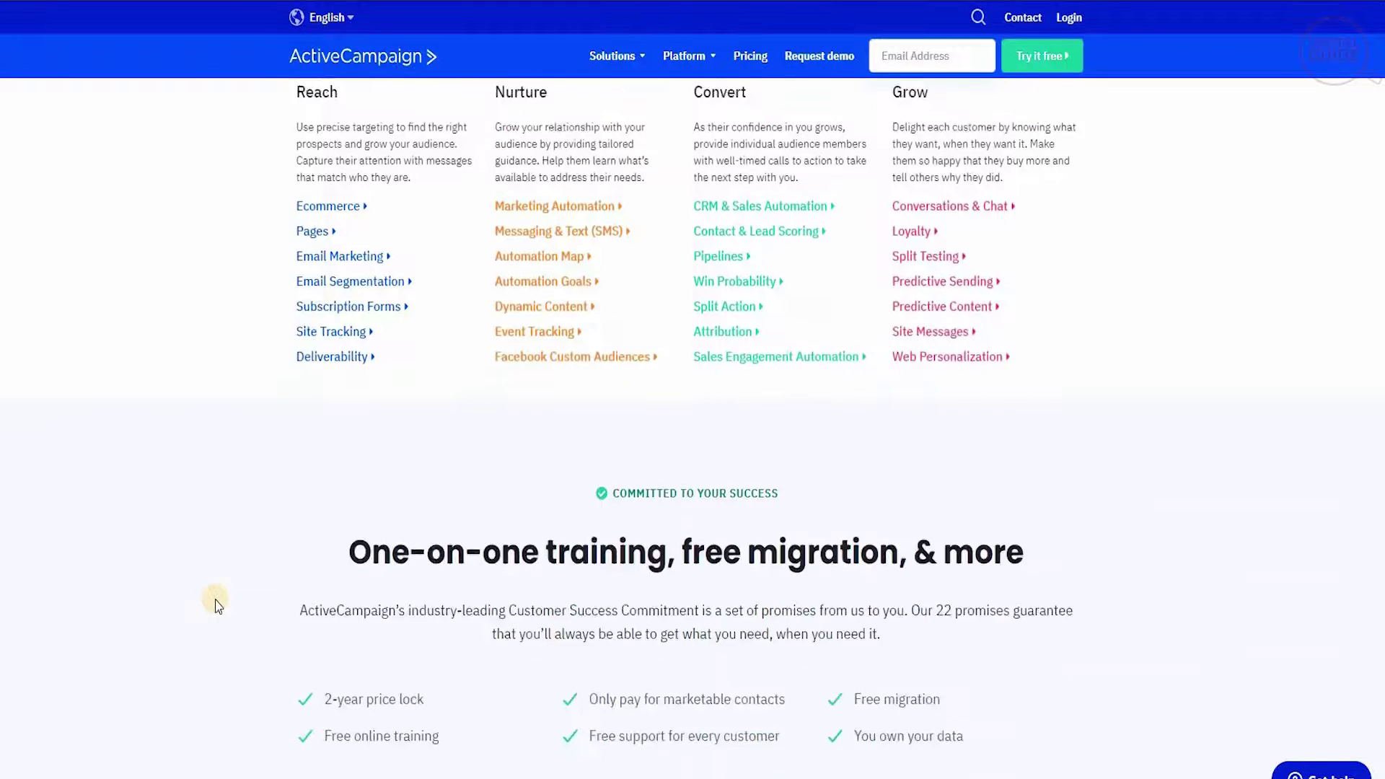
scroll(215, 604, down, 1)
scroll(215, 604, down, 1)
scroll(215, 604, down, 2)
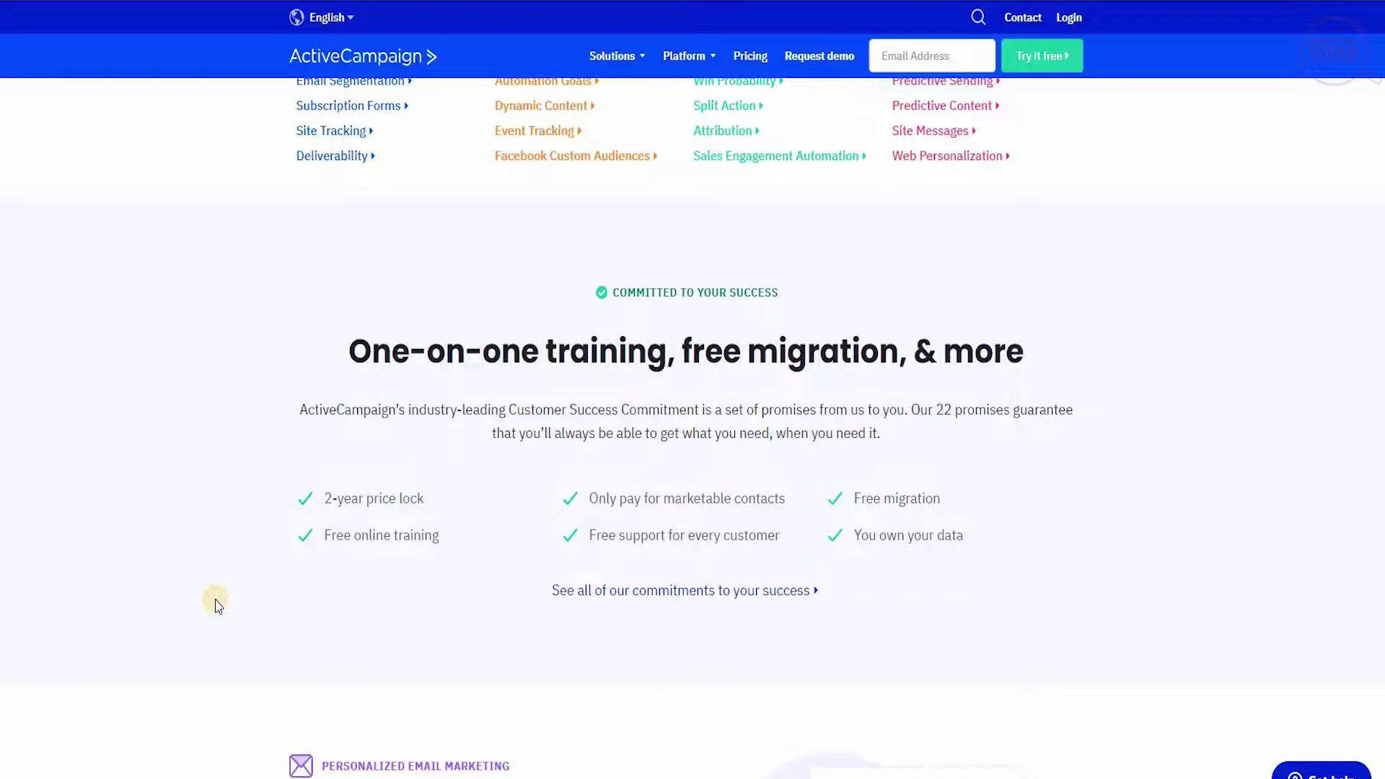
scroll(214, 604, down, 1)
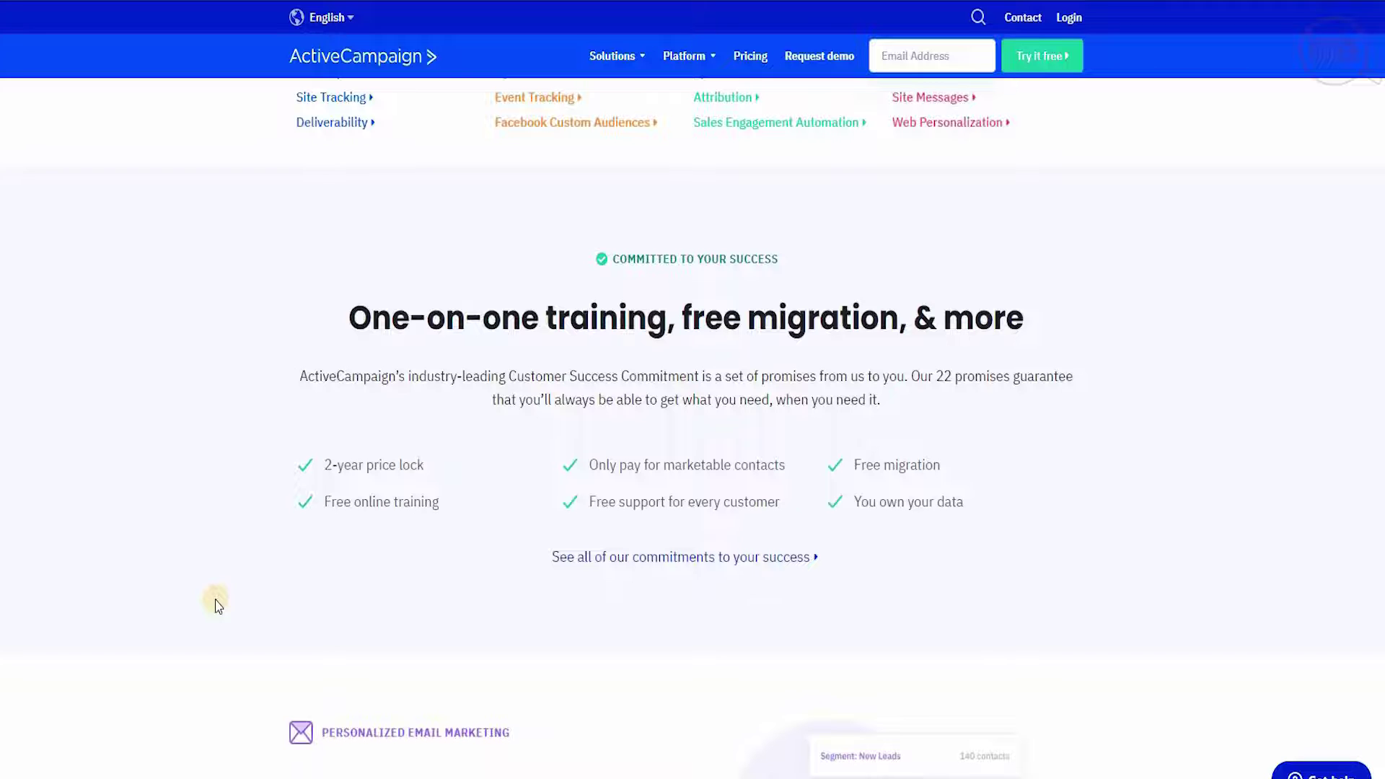
scroll(215, 604, down, 1)
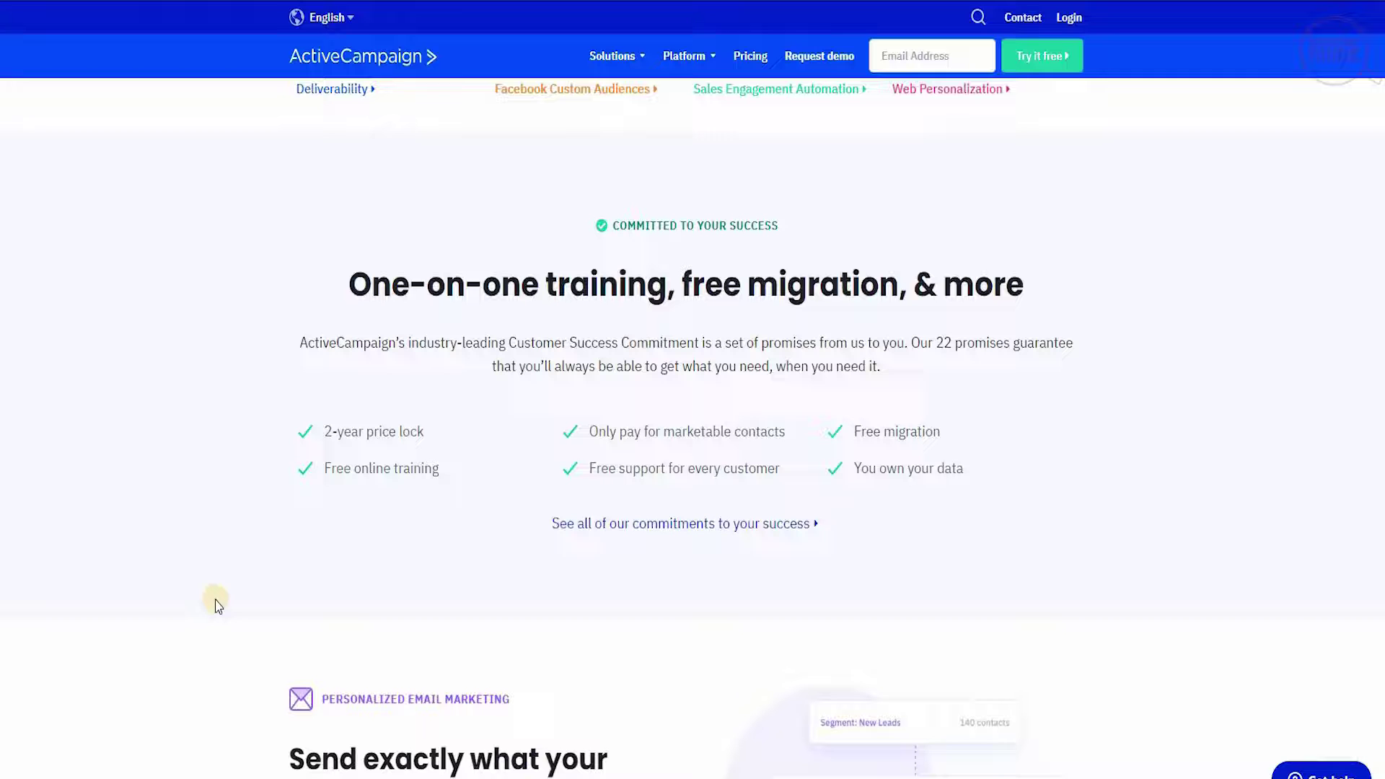
scroll(216, 603, down, 1)
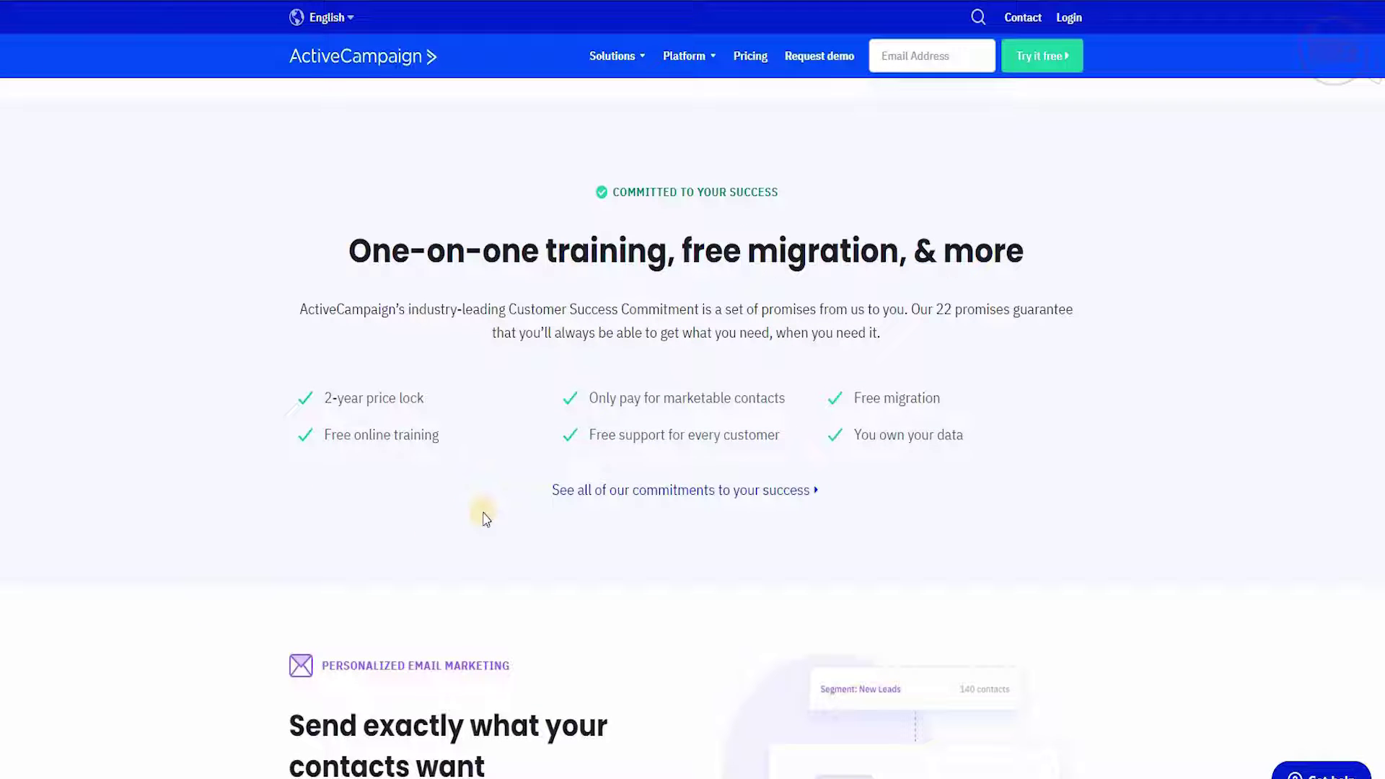
scroll(484, 517, down, 1)
scroll(482, 517, down, 4)
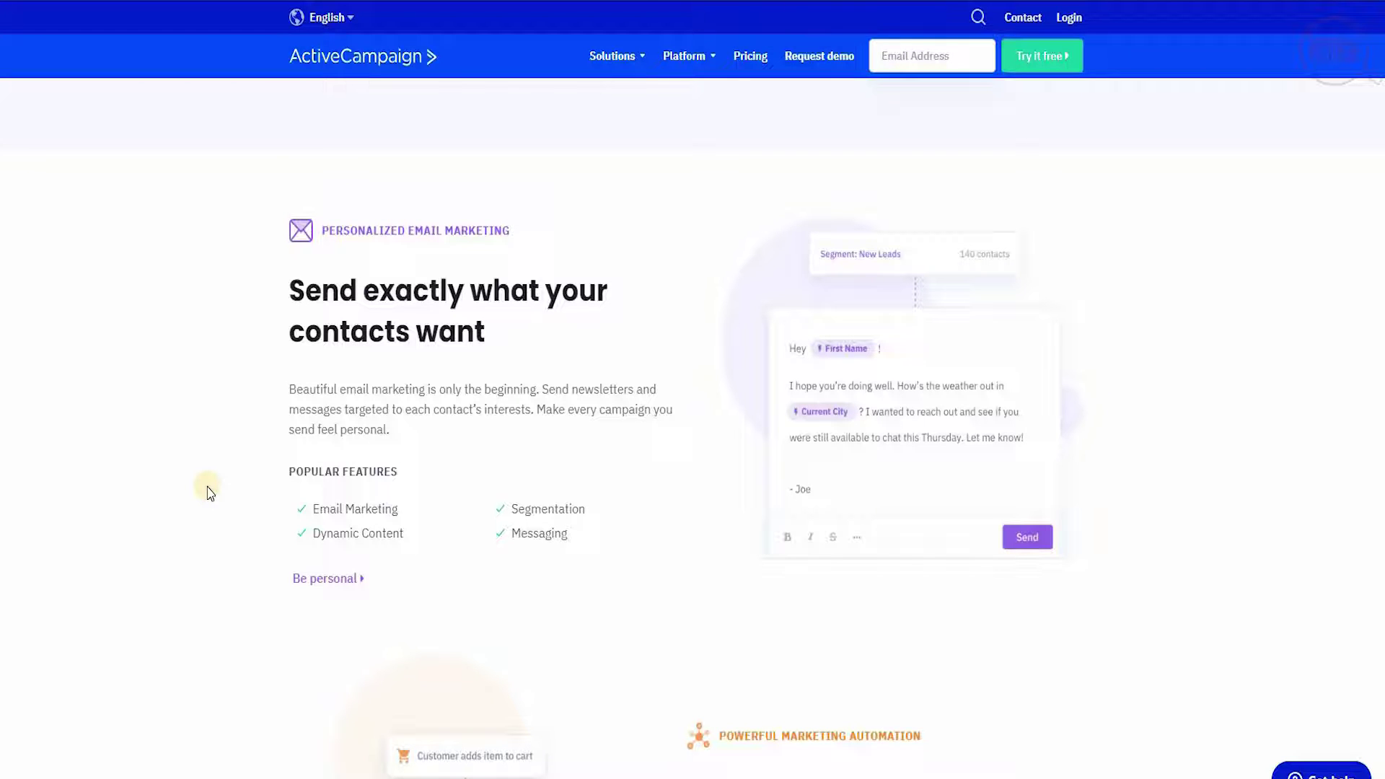
scroll(209, 491, down, 1)
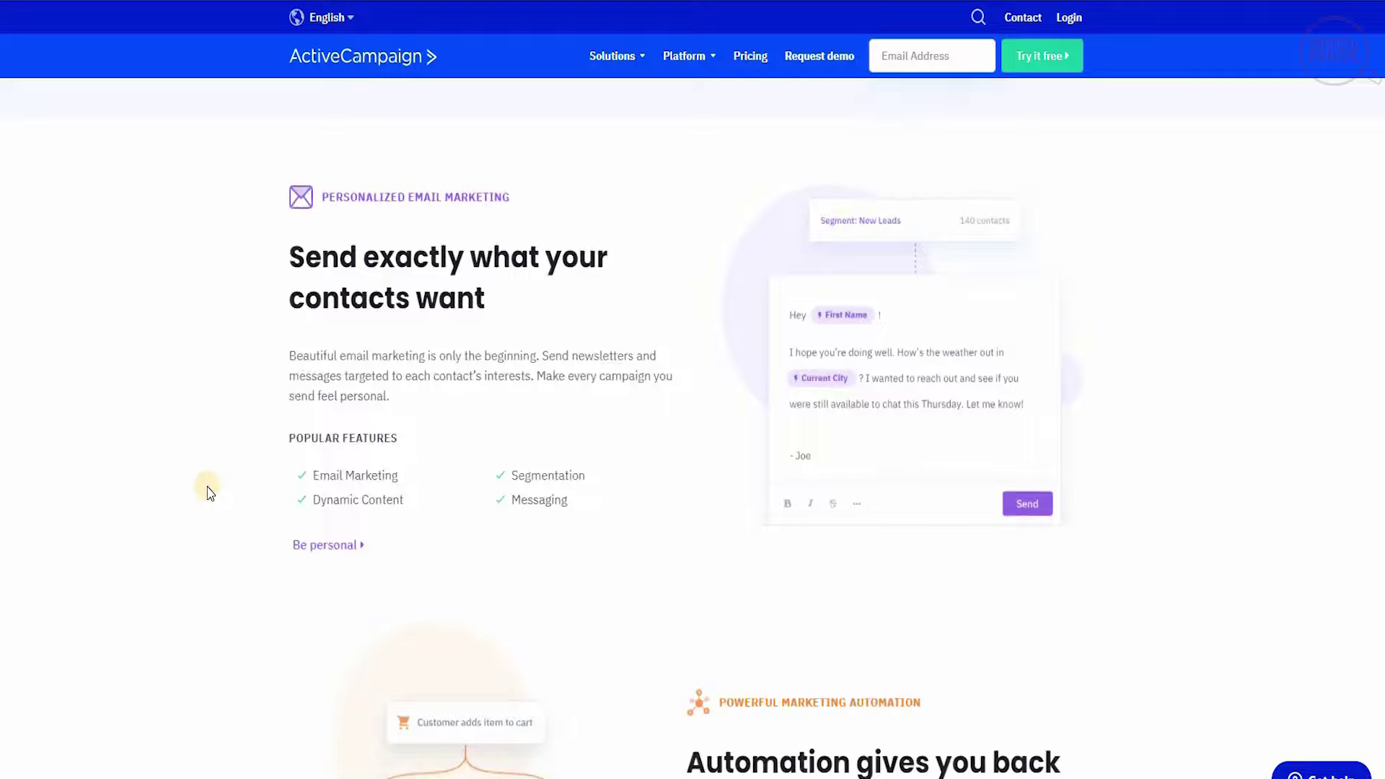
scroll(210, 491, down, 2)
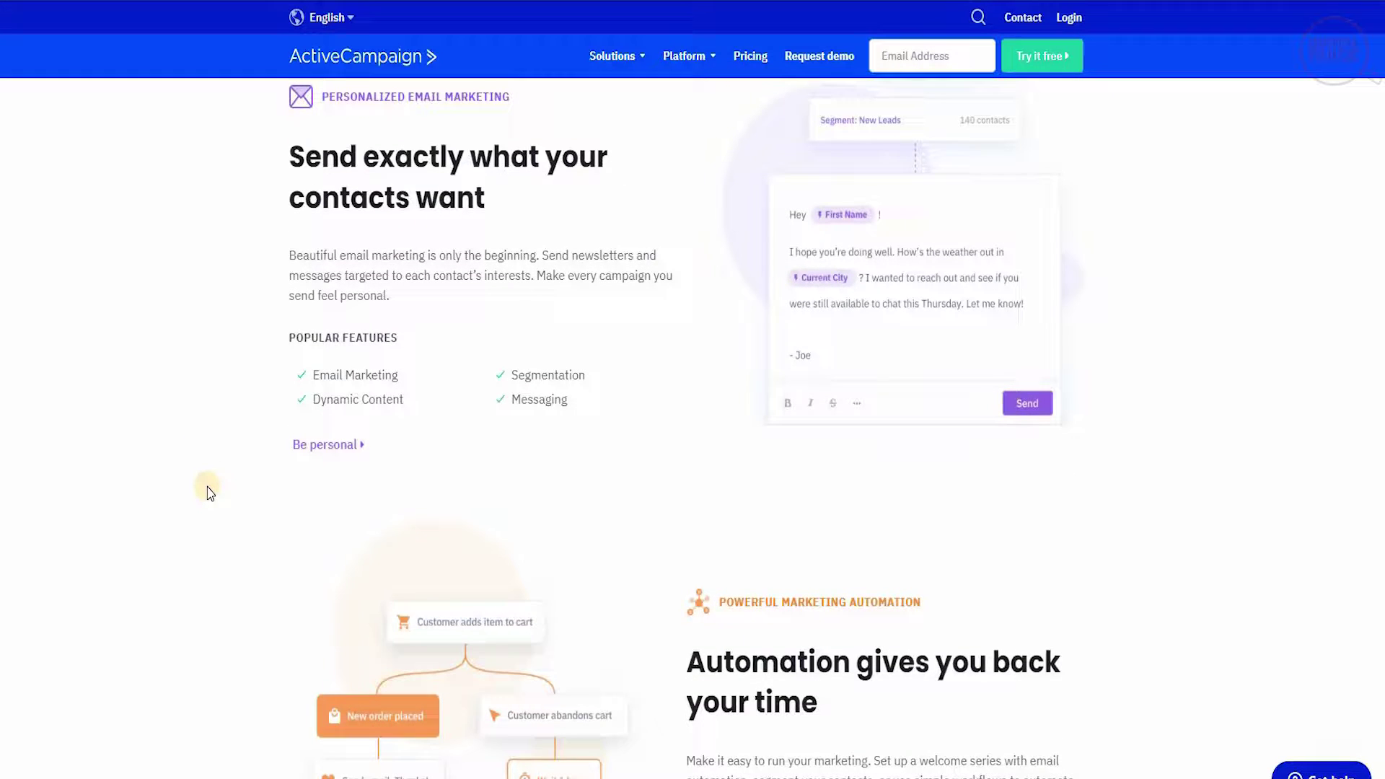
scroll(209, 491, down, 2)
scroll(208, 492, down, 4)
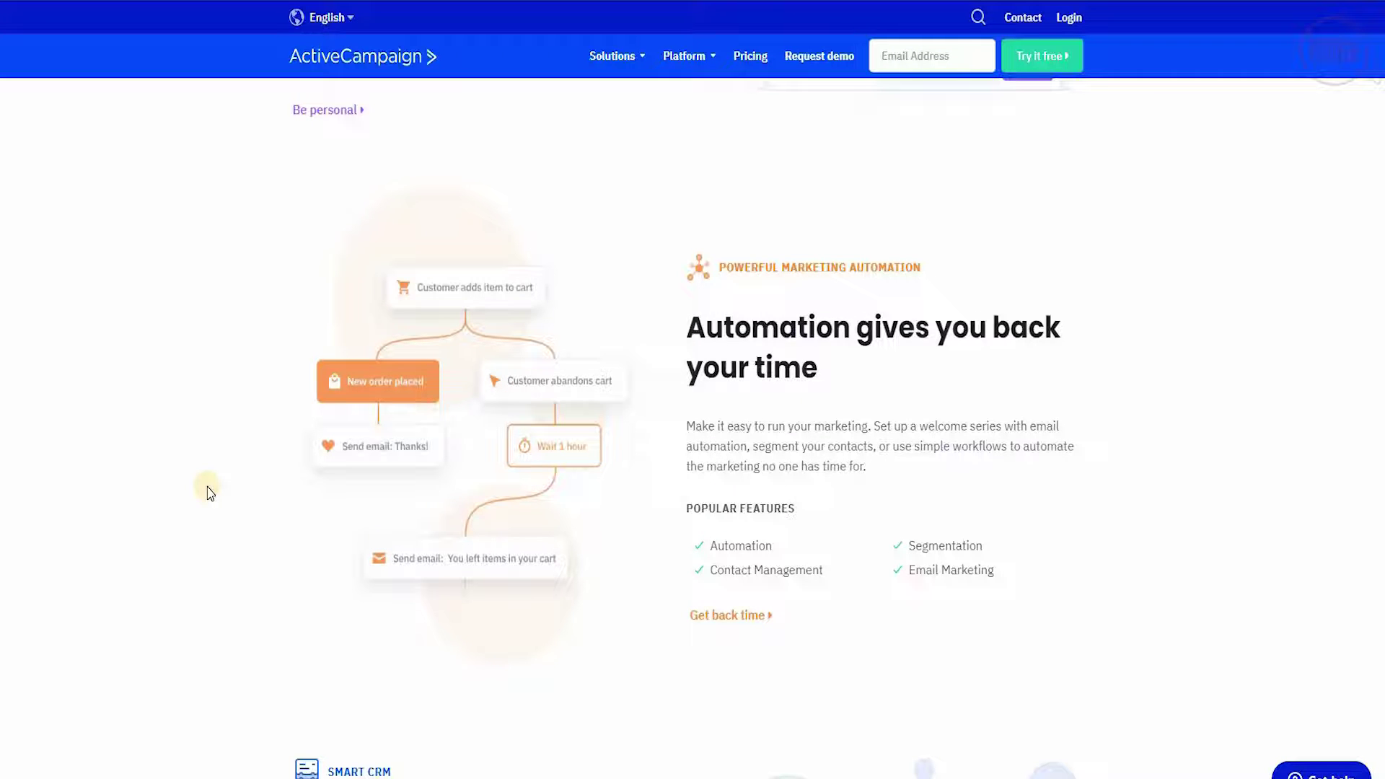
scroll(209, 492, down, 1)
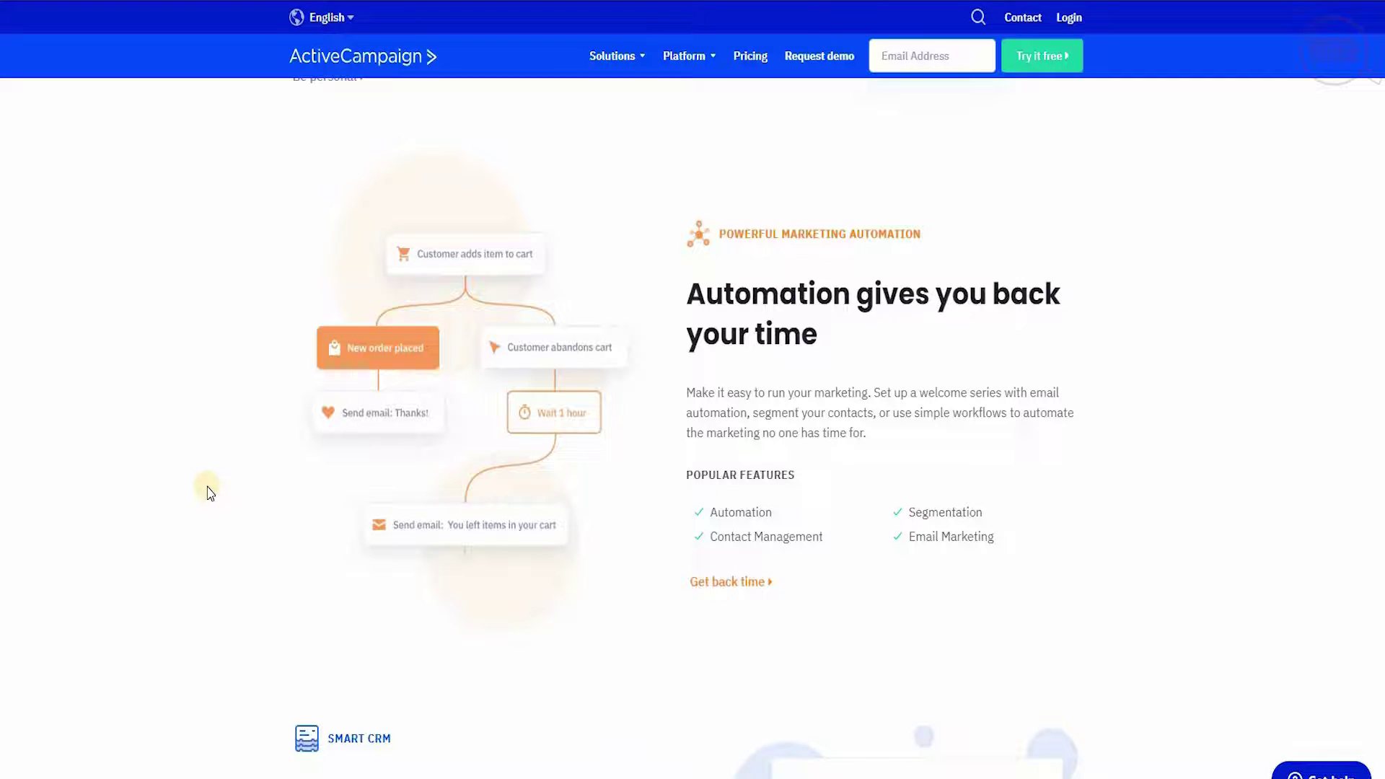
scroll(210, 492, down, 3)
scroll(209, 491, down, 2)
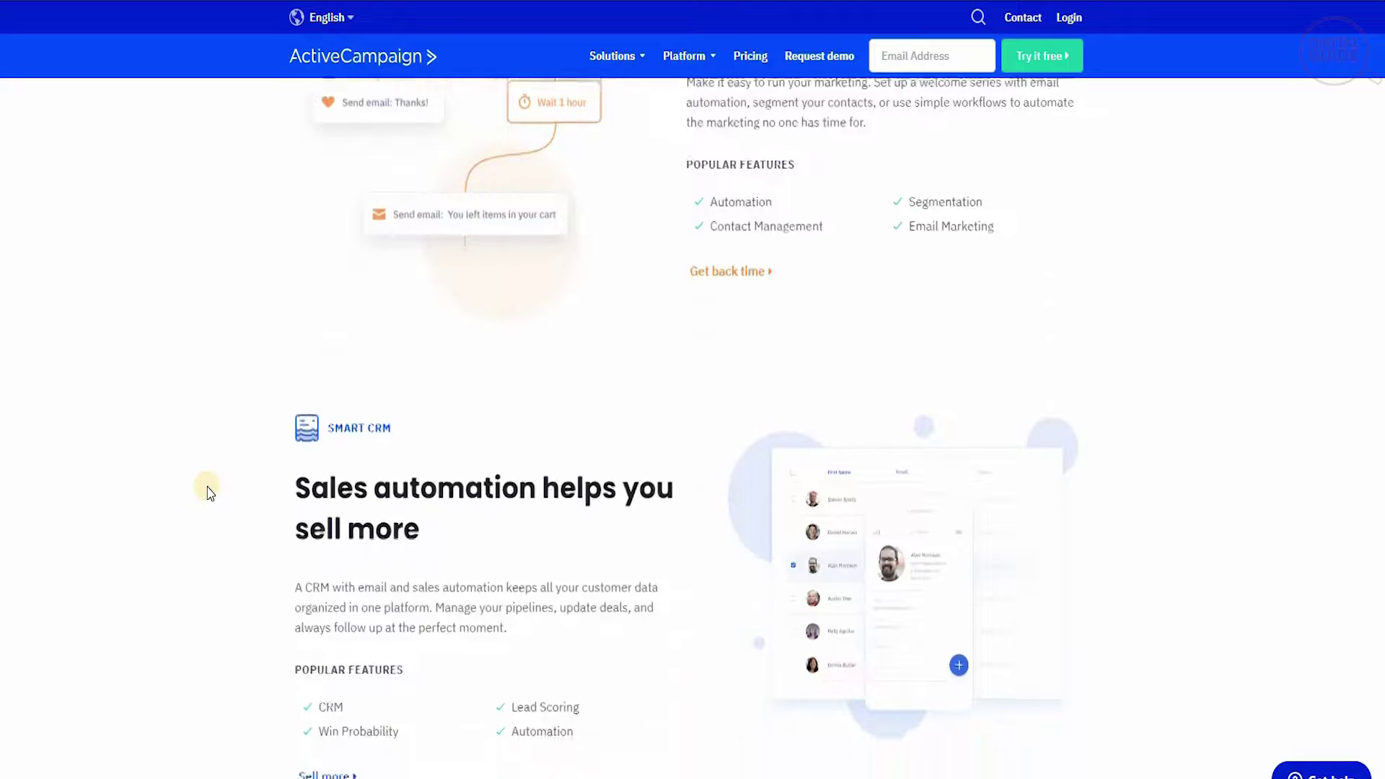
scroll(210, 492, down, 1)
scroll(208, 491, down, 1)
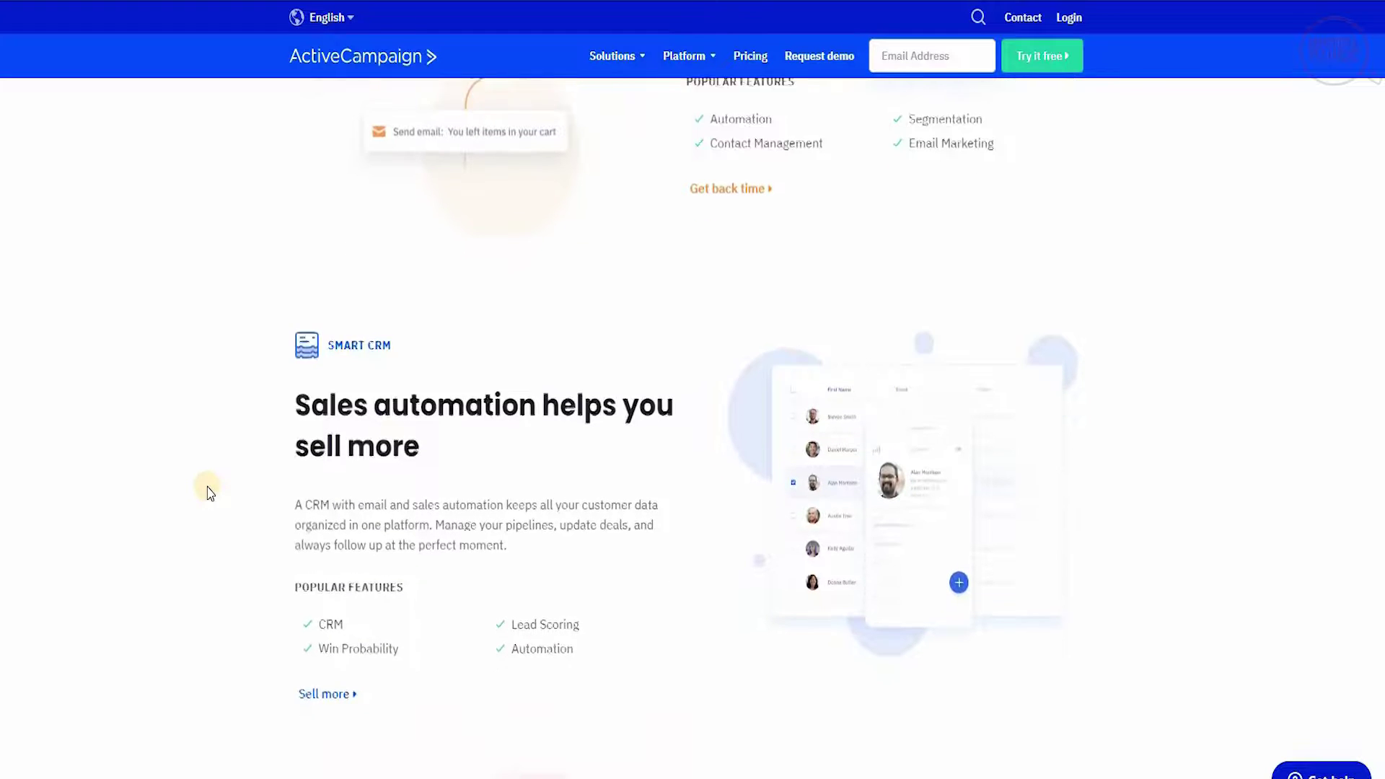
scroll(209, 491, down, 1)
scroll(210, 491, down, 2)
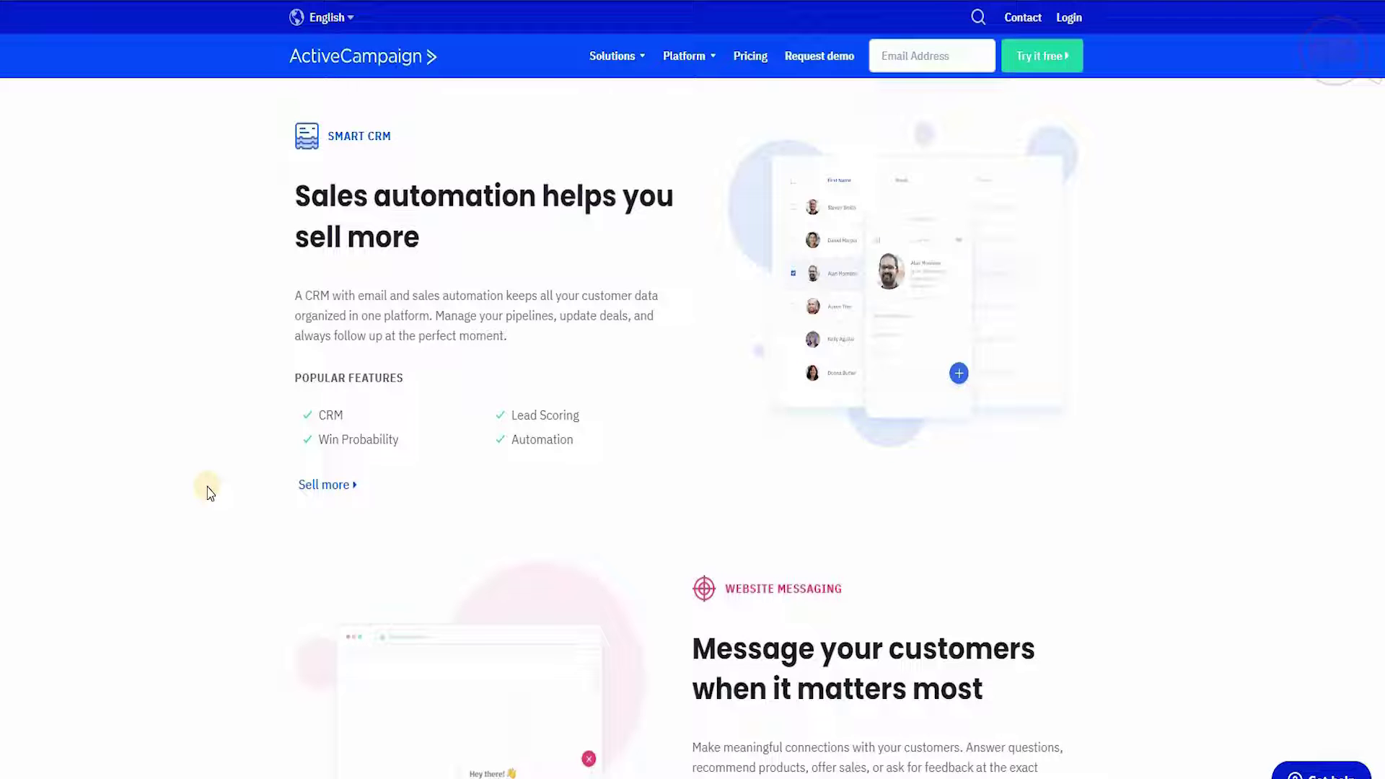
scroll(209, 490, down, 3)
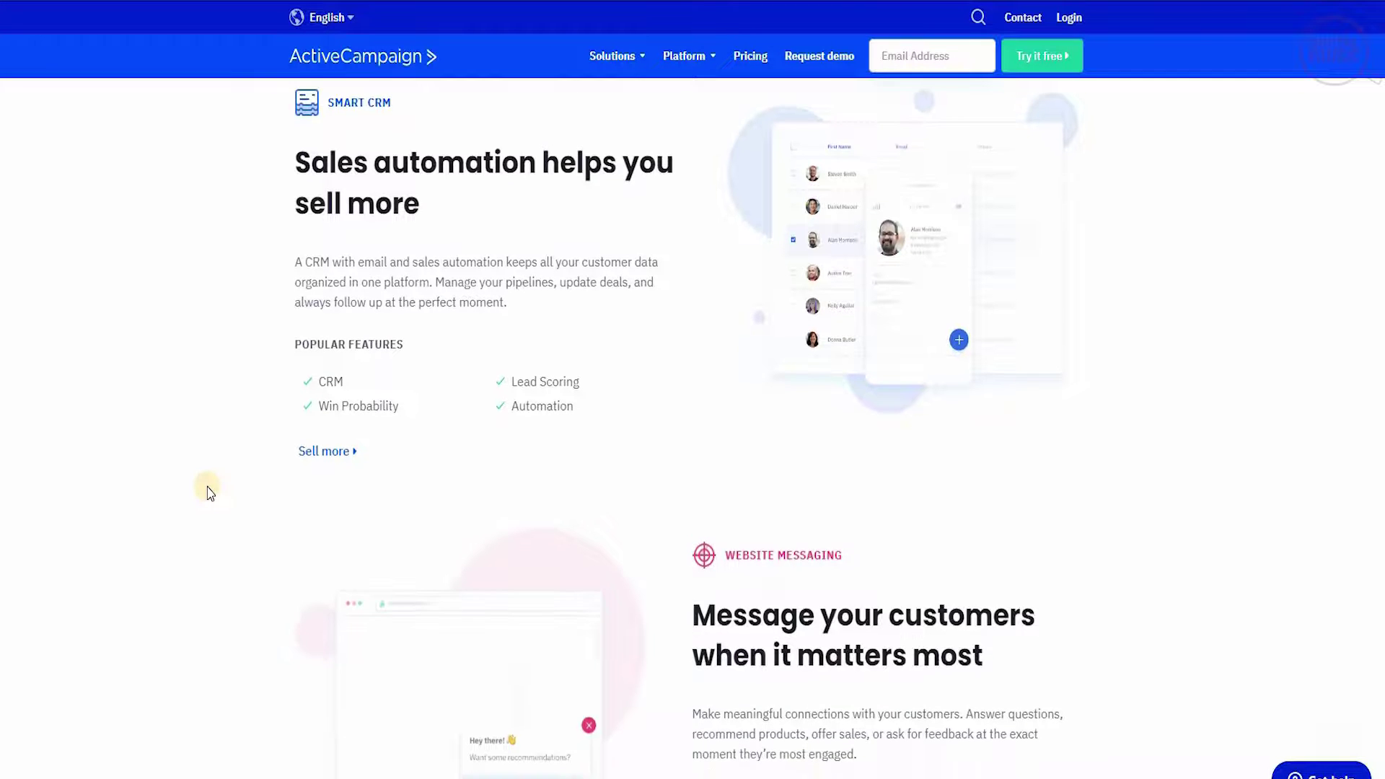
scroll(209, 490, down, 3)
scroll(210, 491, down, 1)
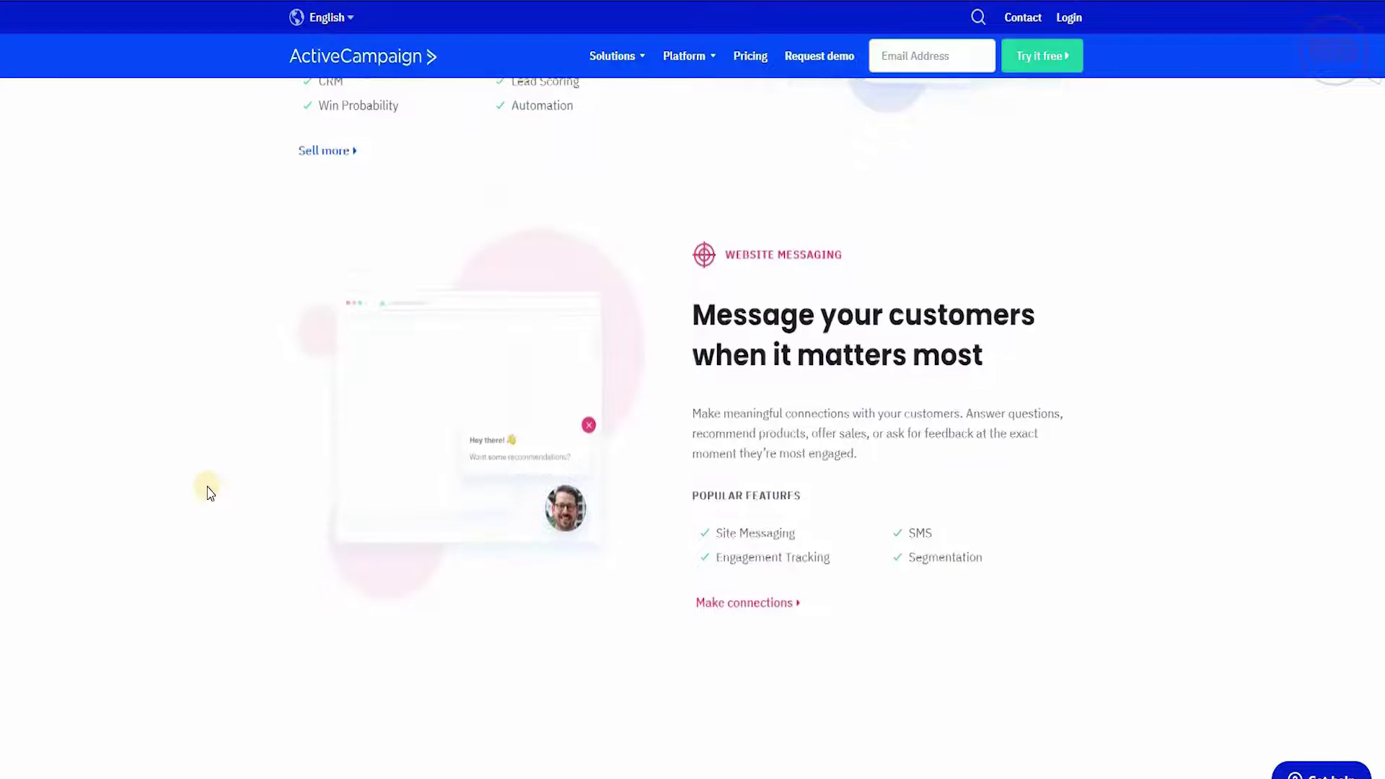
scroll(209, 490, down, 1)
scroll(209, 490, down, 1)
scroll(209, 490, down, 1)
scroll(209, 491, down, 3)
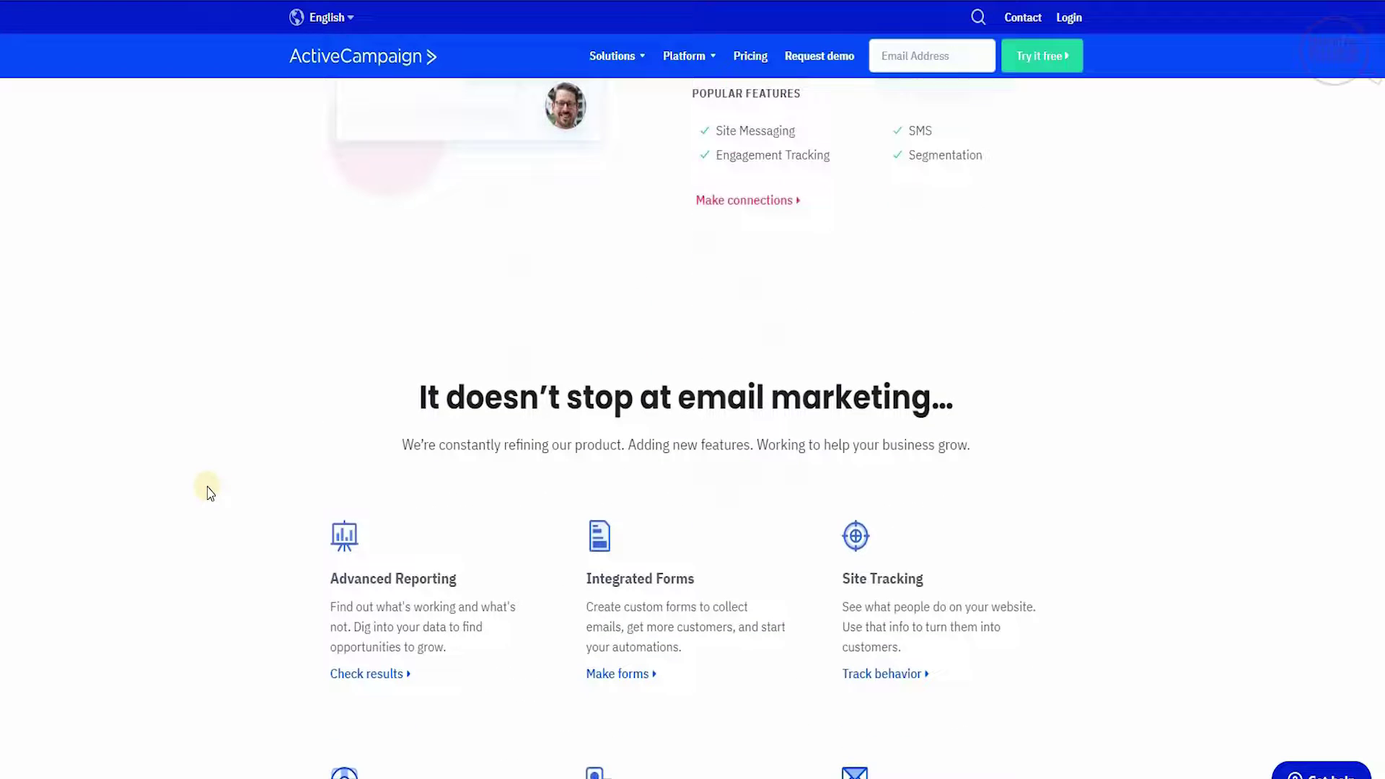
scroll(209, 492, down, 1)
scroll(208, 492, down, 1)
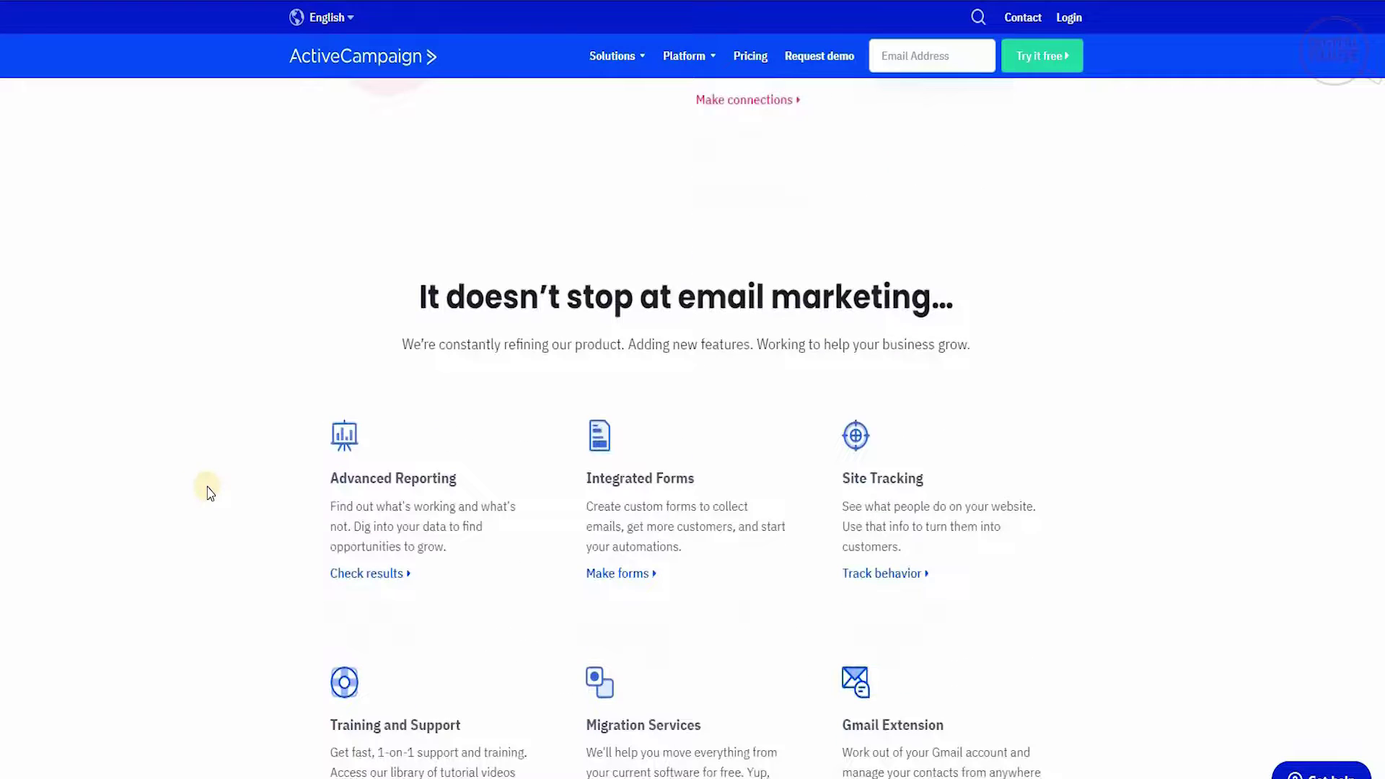
scroll(208, 491, down, 1)
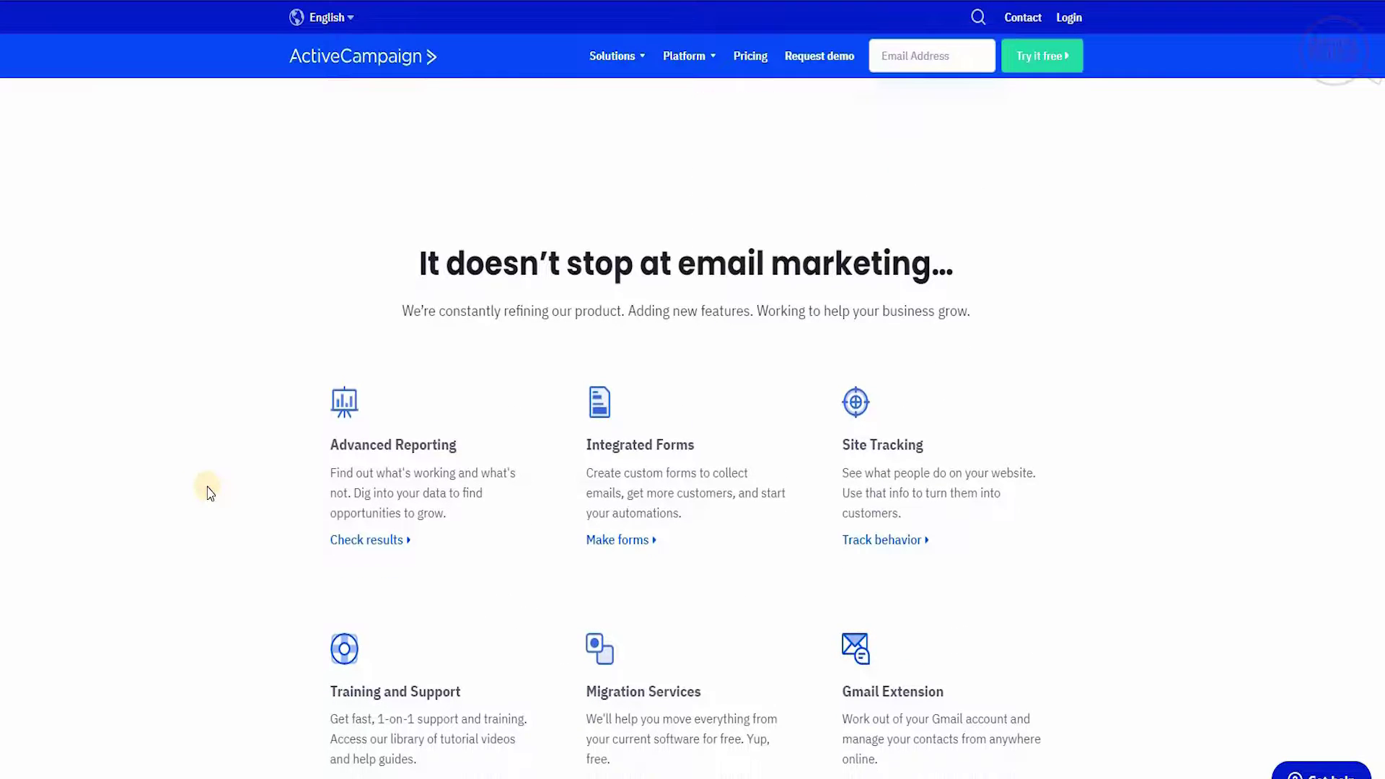
scroll(209, 491, down, 2)
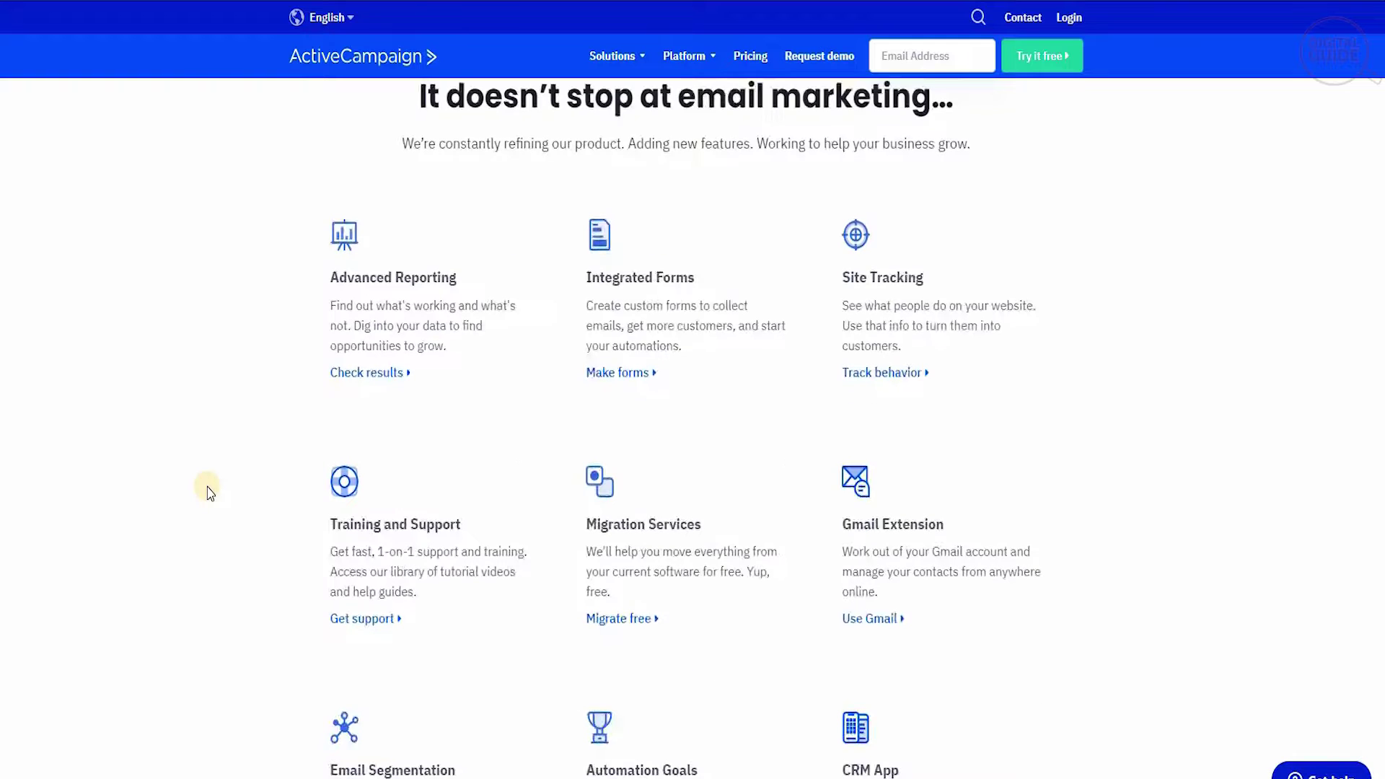
scroll(209, 492, down, 1)
scroll(209, 492, down, 1)
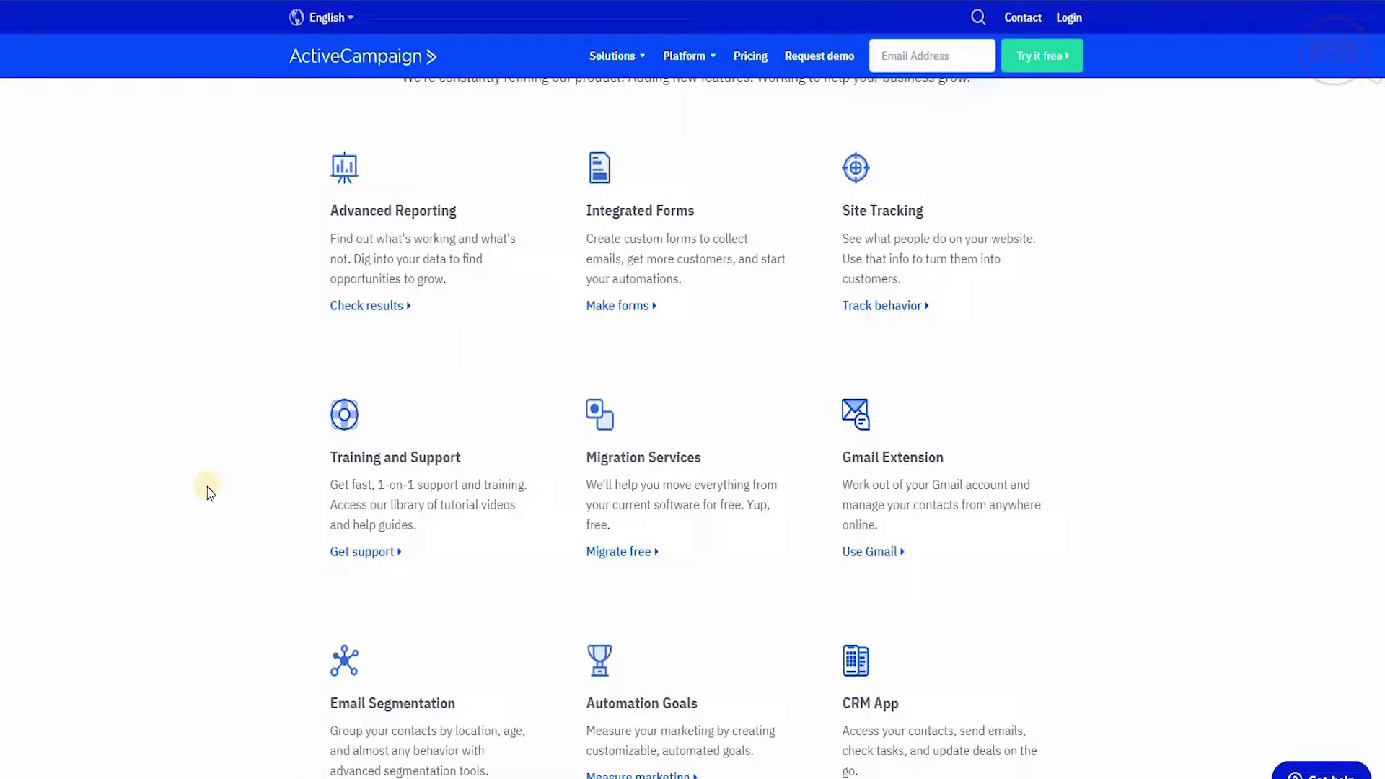
scroll(208, 491, down, 1)
scroll(209, 492, down, 1)
scroll(210, 491, down, 1)
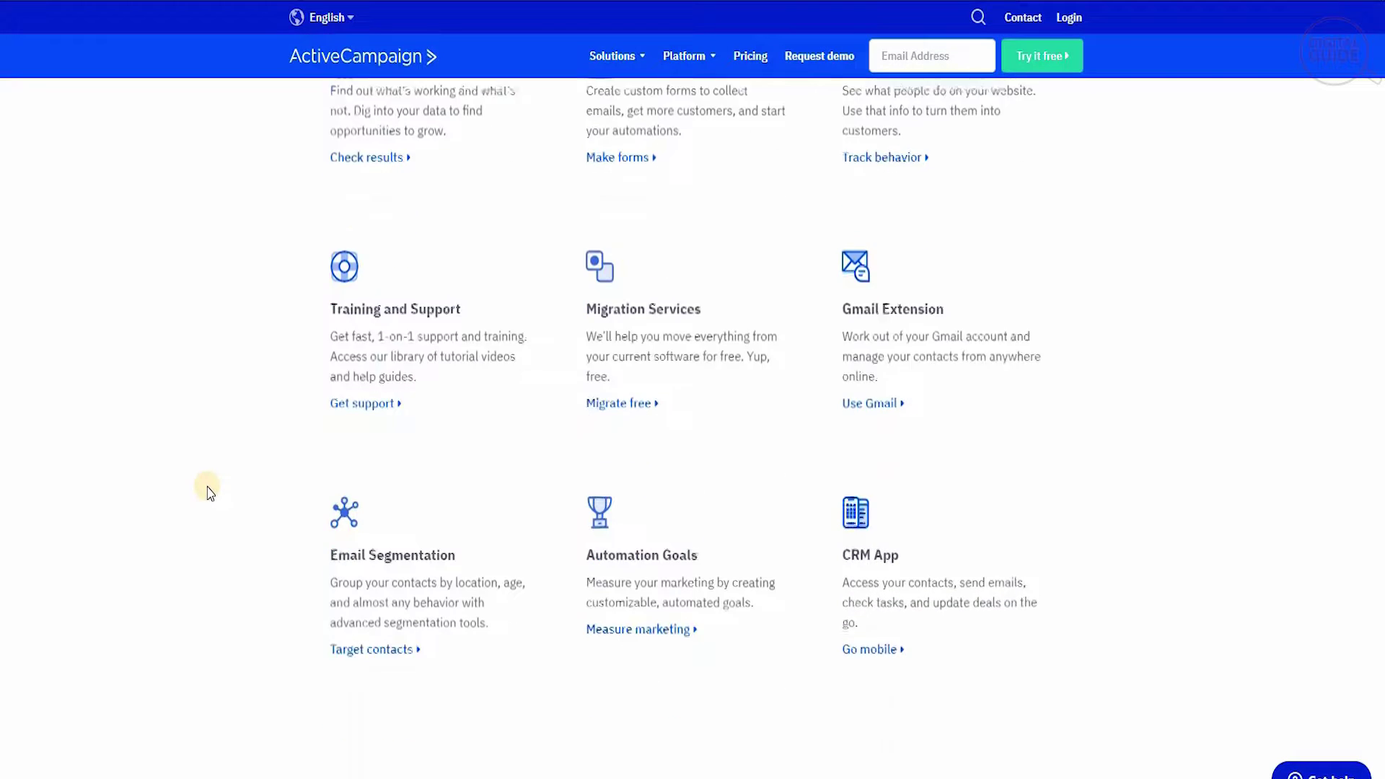
scroll(209, 491, down, 1)
scroll(209, 492, down, 1)
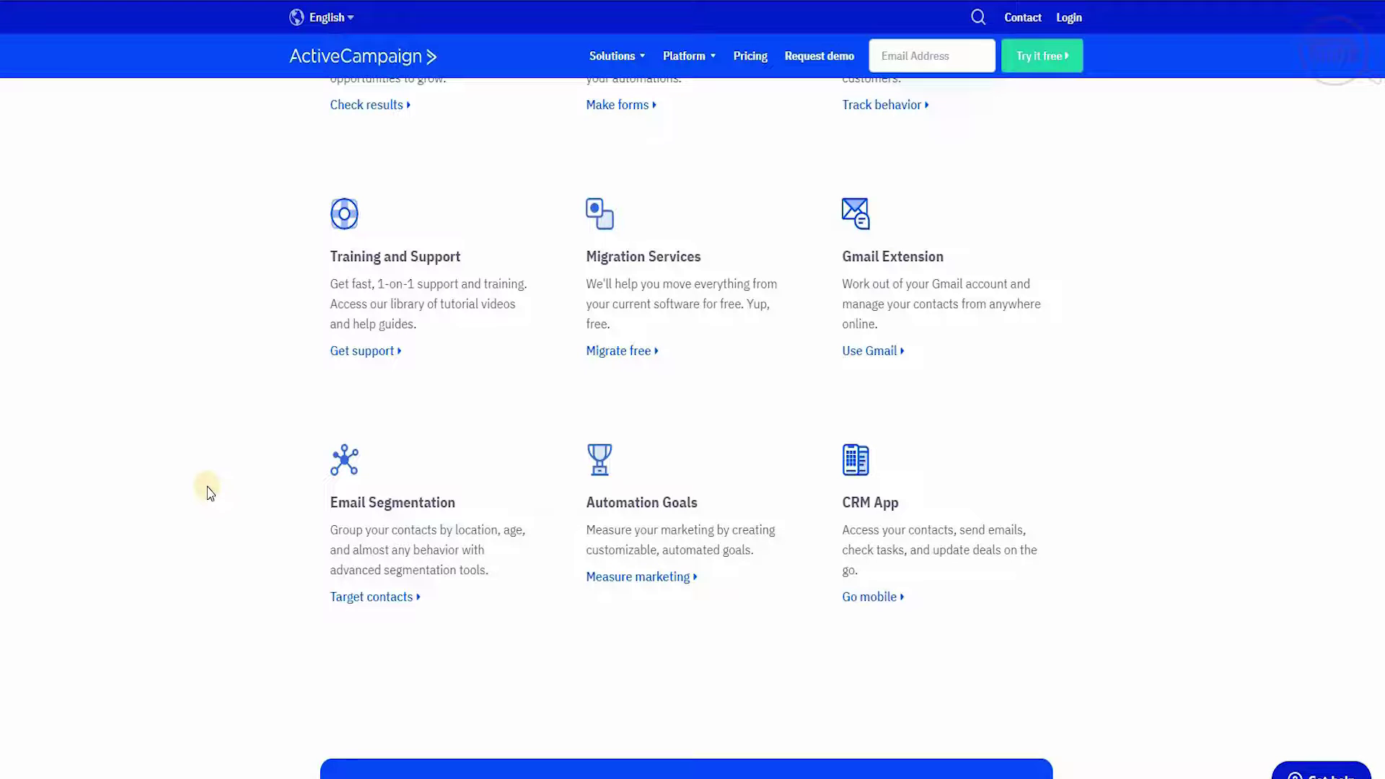
scroll(208, 491, down, 1)
scroll(209, 492, down, 1)
scroll(208, 492, down, 1)
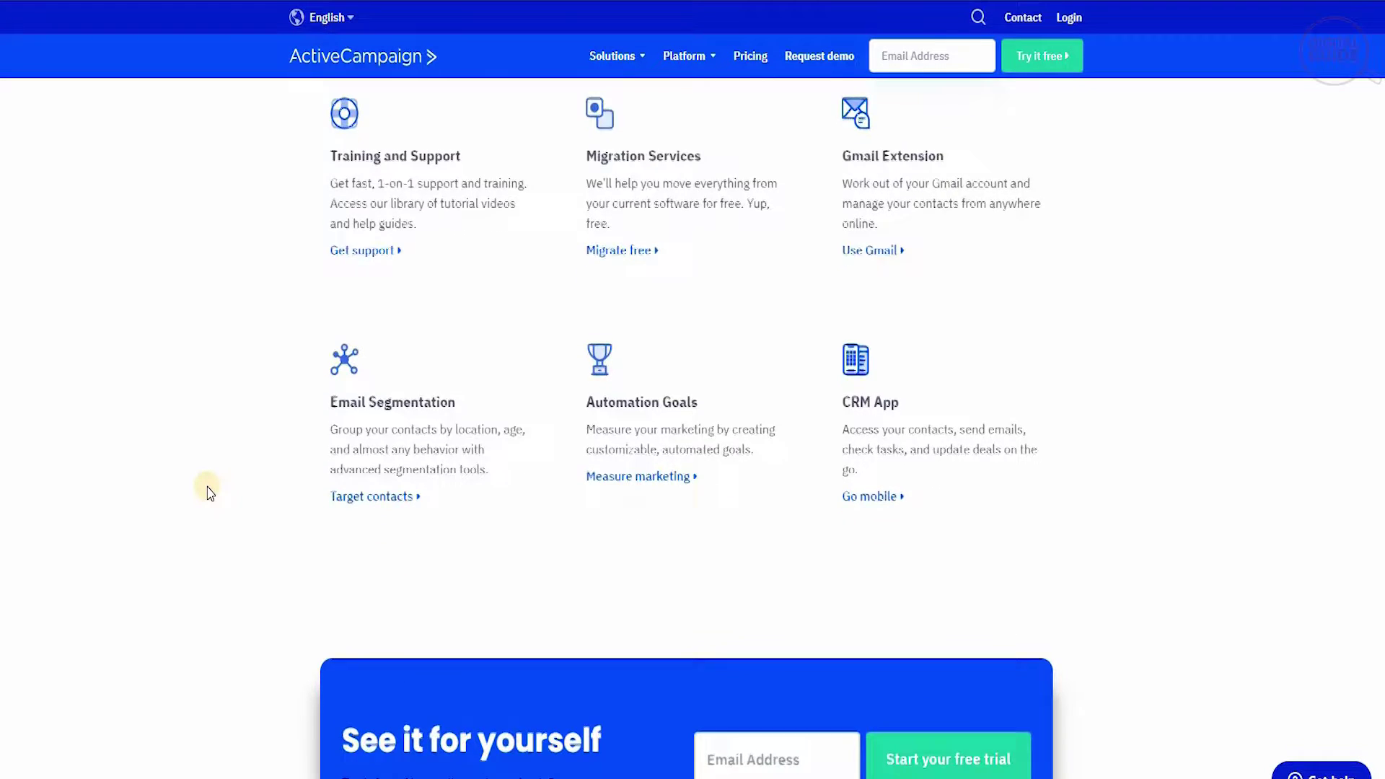
scroll(208, 491, down, 1)
scroll(209, 492, down, 2)
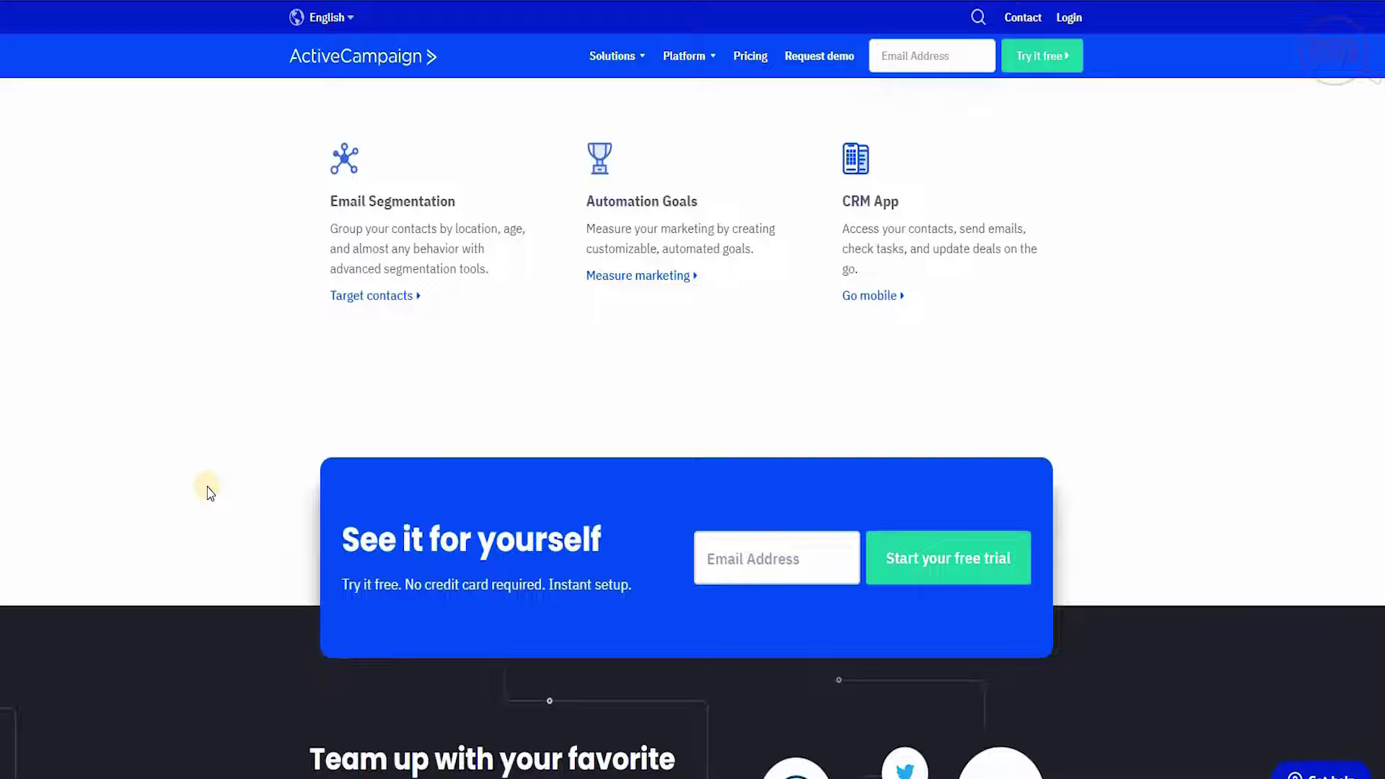
scroll(209, 491, down, 1)
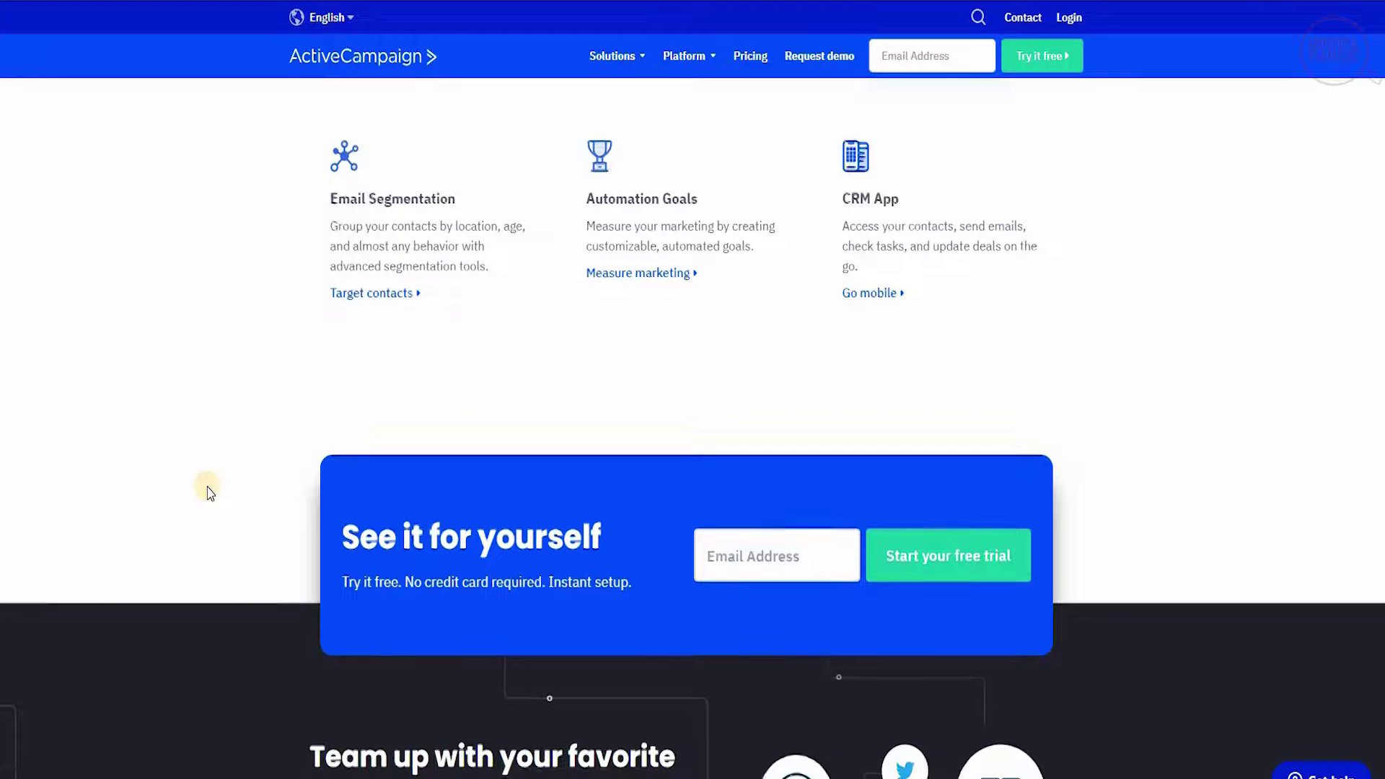
scroll(209, 491, down, 1)
scroll(208, 492, down, 2)
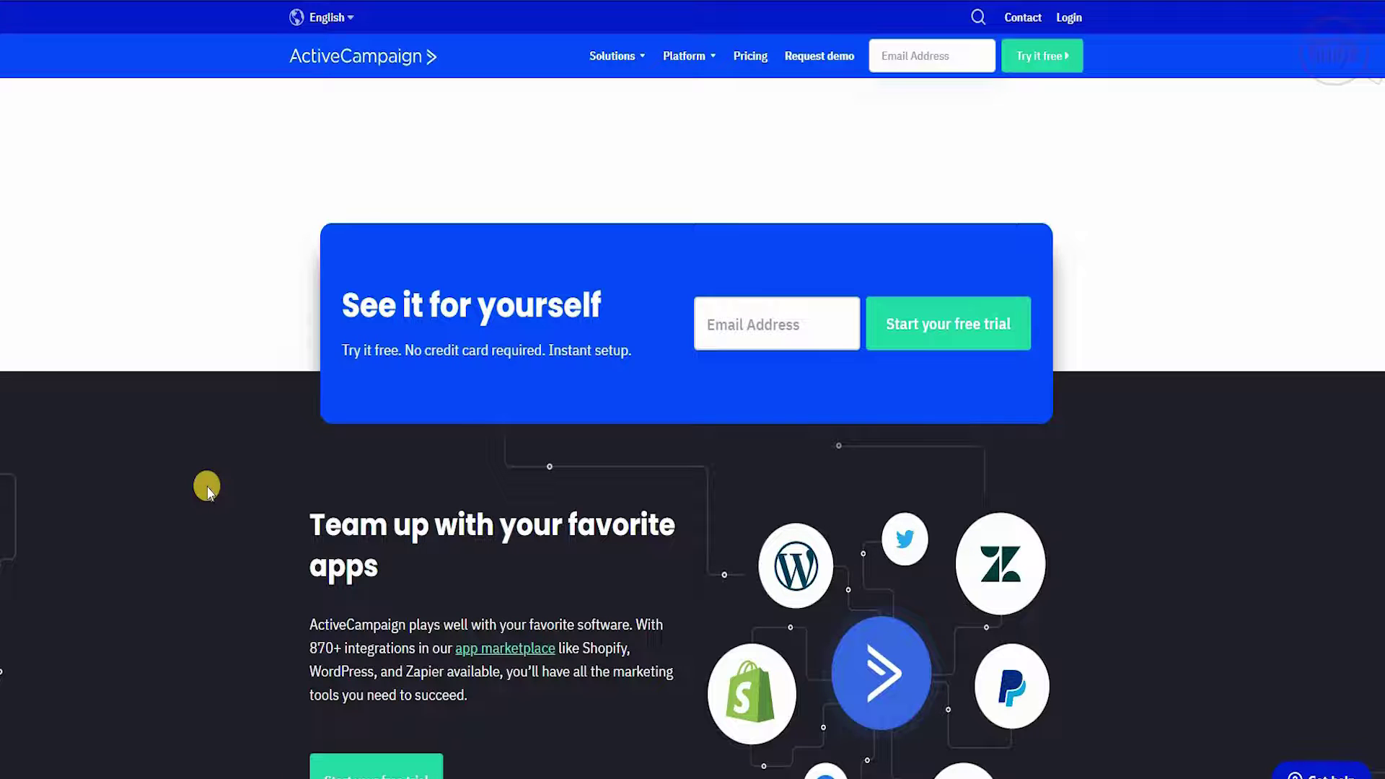
scroll(207, 487, down, 1)
scroll(207, 487, down, 1)
scroll(207, 488, up, 1)
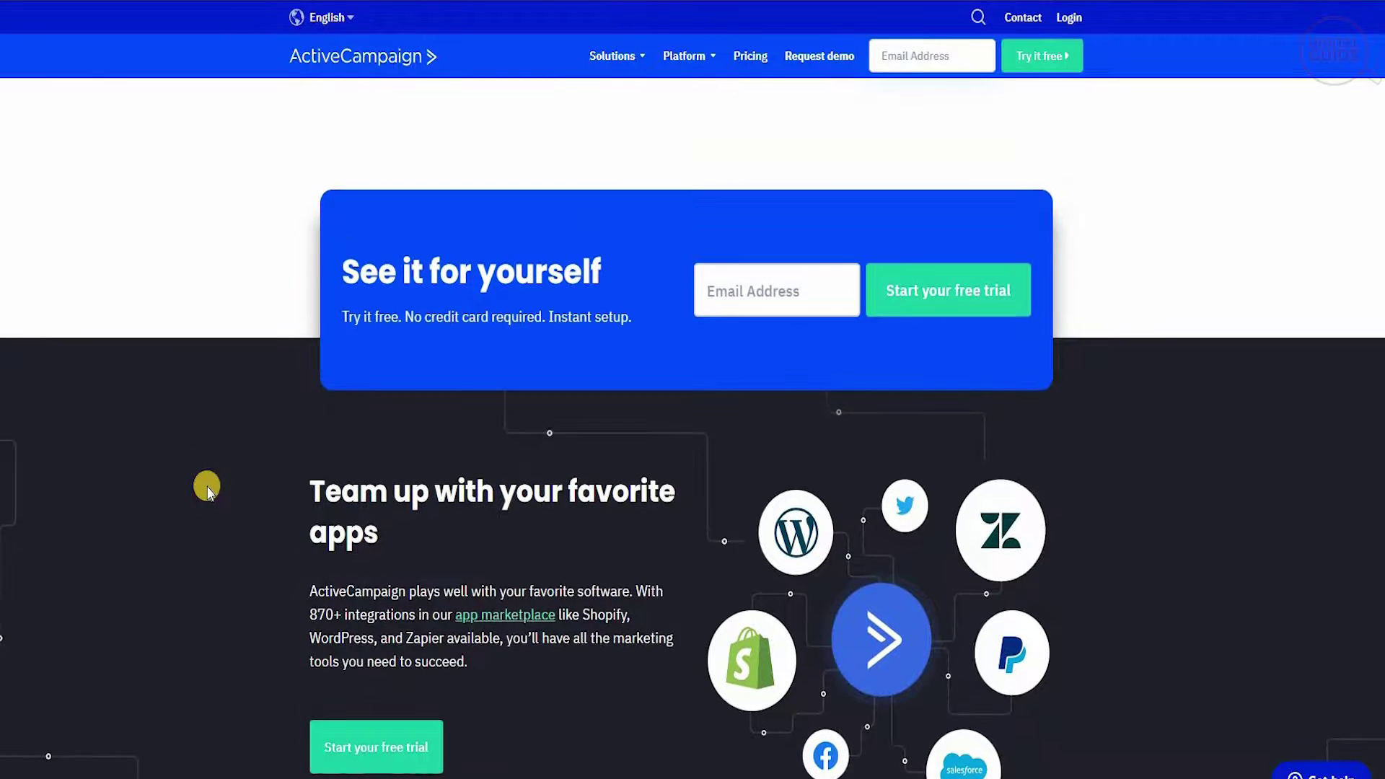
scroll(207, 487, up, 2)
scroll(209, 492, up, 5)
scroll(208, 491, up, 5)
scroll(209, 491, up, 5)
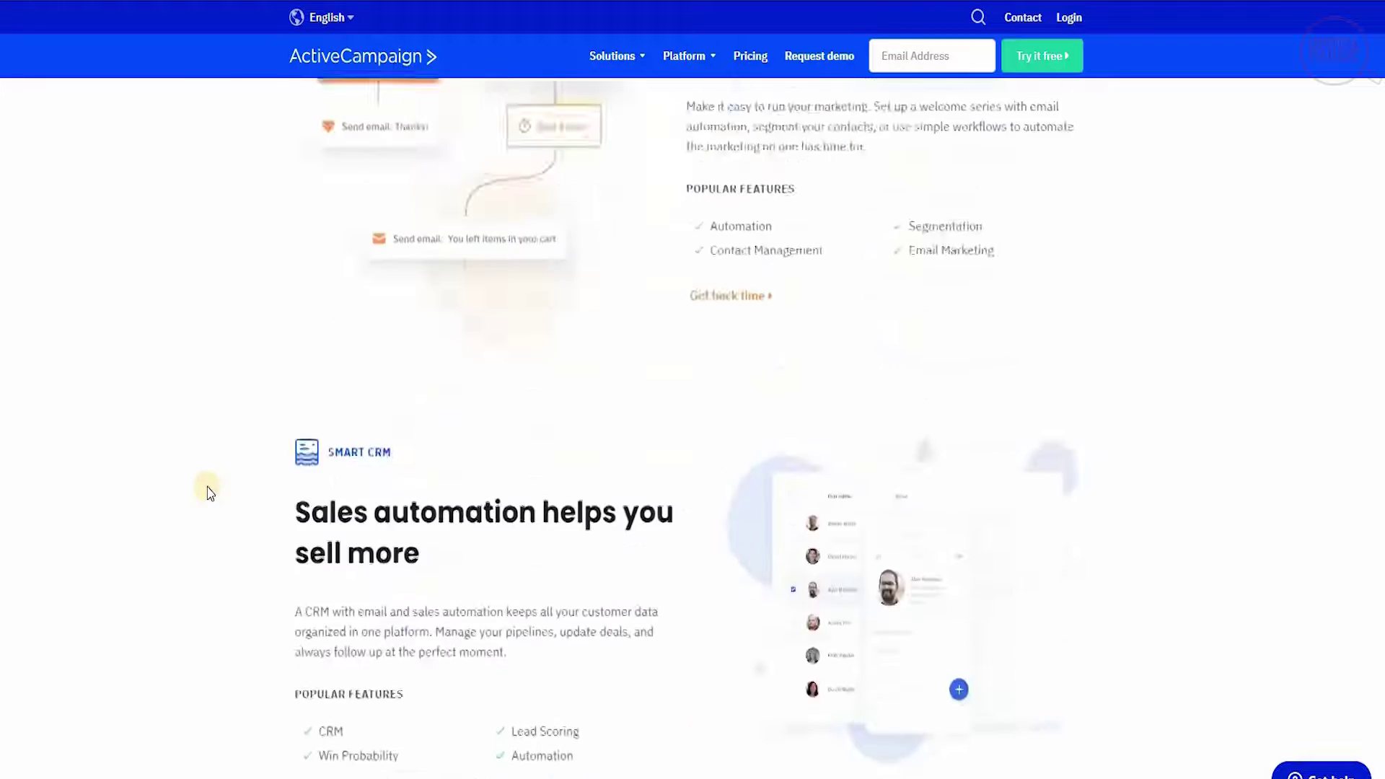
scroll(209, 492, up, 5)
scroll(209, 491, up, 5)
scroll(209, 492, up, 5)
scroll(209, 492, up, 5)
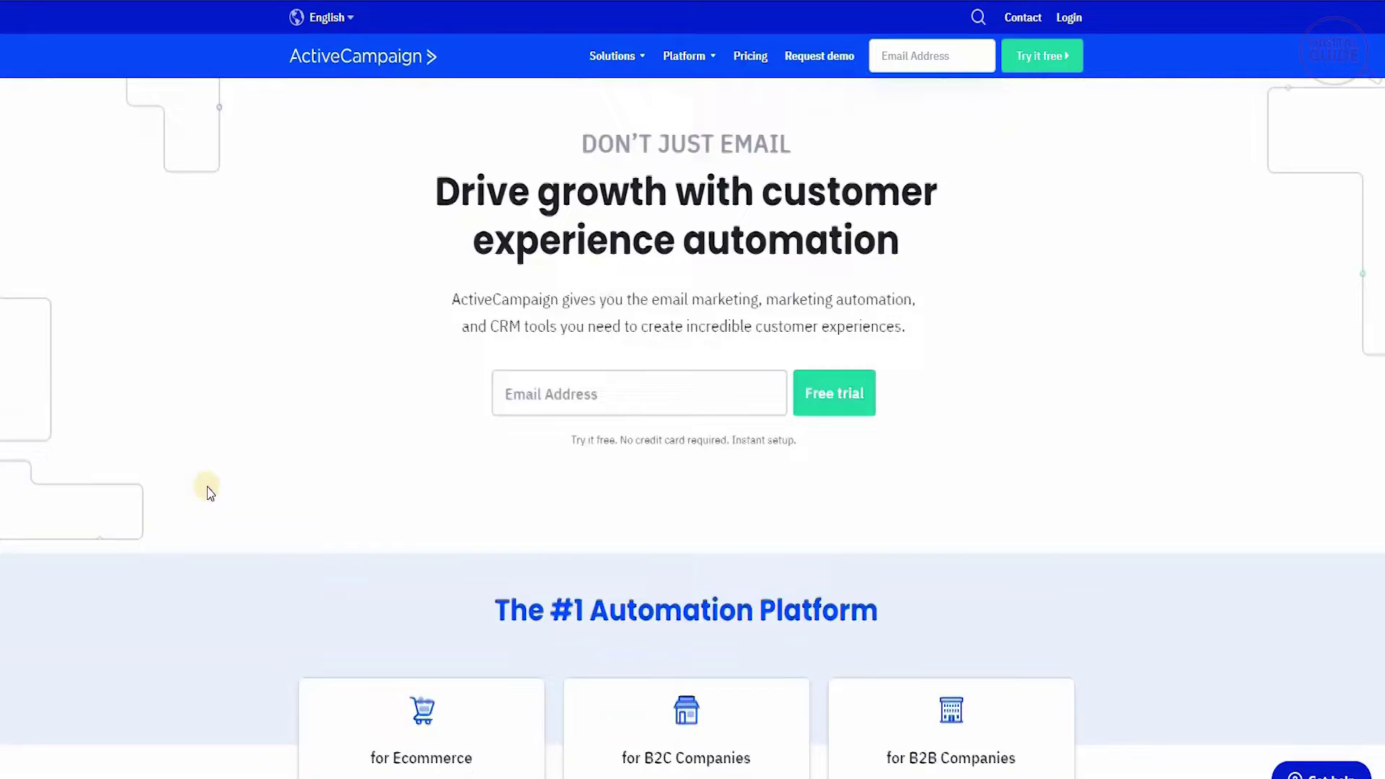
scroll(209, 493, up, 3)
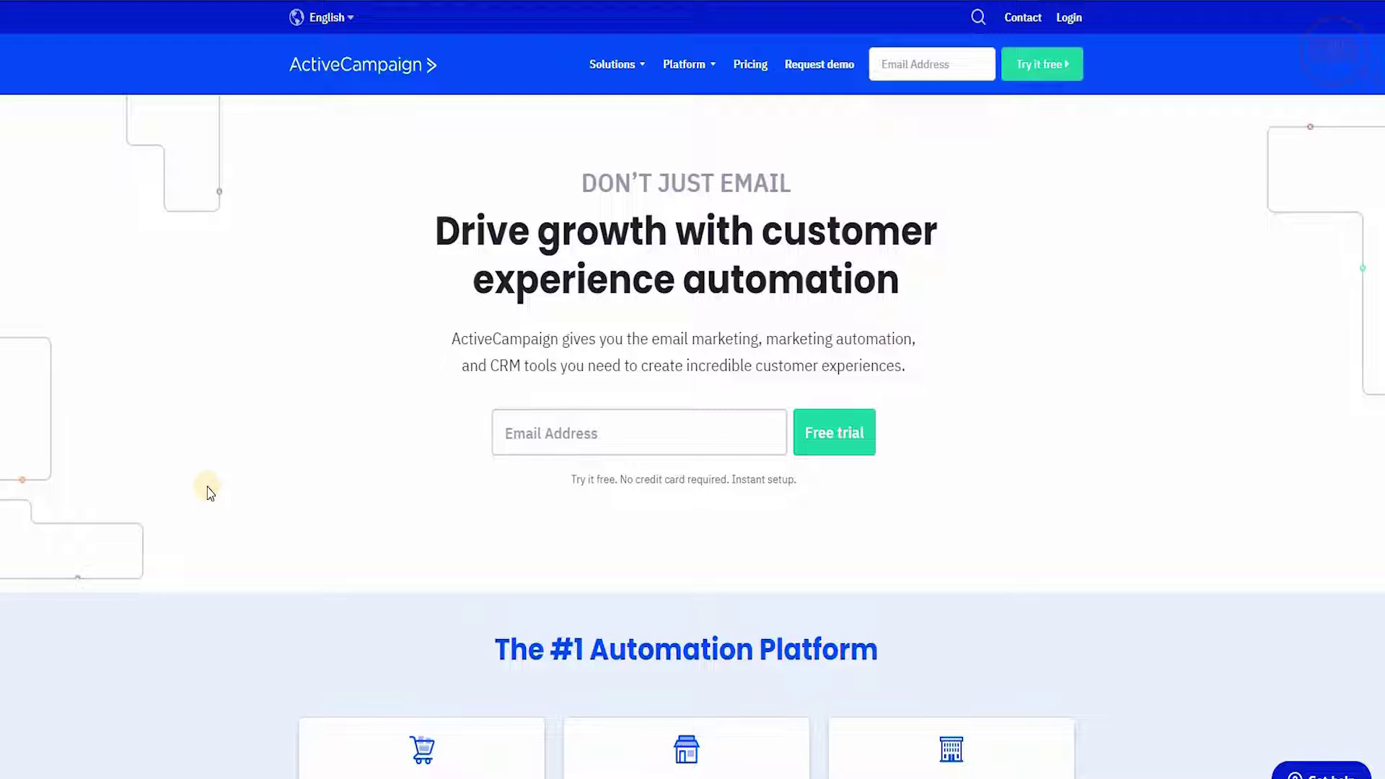
Step: Start the free trial with the 'Try it free' header button
click(1025, 67)
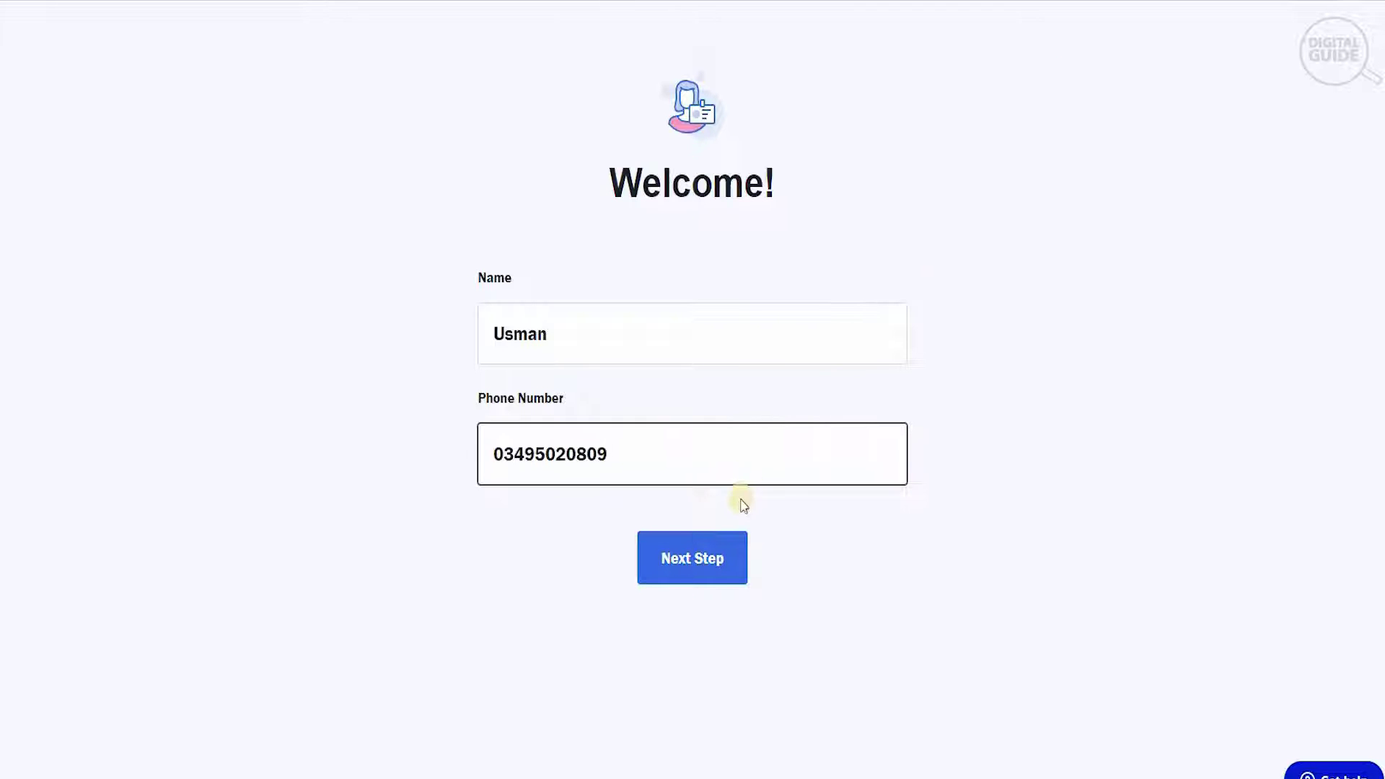
Step: Submit the entered name and phone number and advance to the personalization questions
click(683, 563)
click(682, 563)
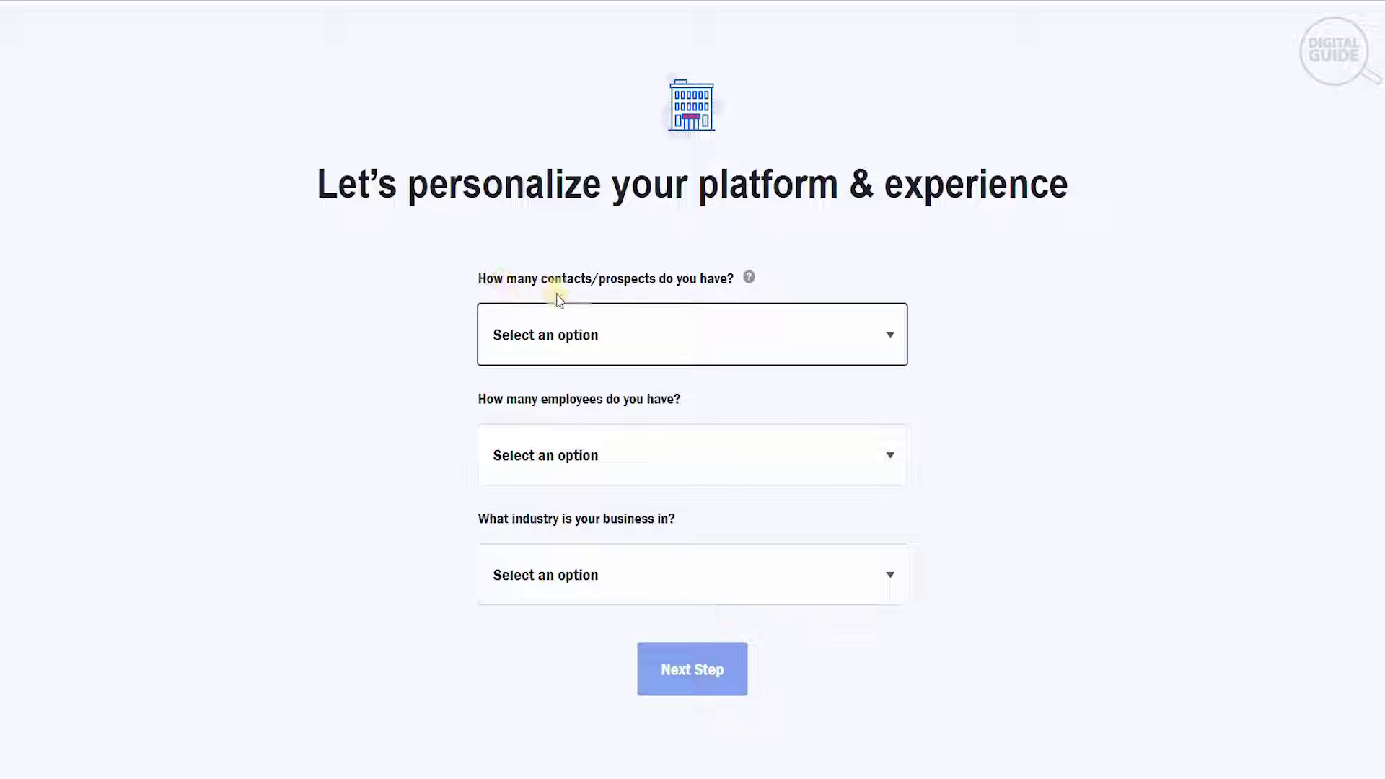
Step: Answer '< 500' contacts, '6-20' employees and 'Software' industry, then submit
click(634, 335)
key(Down)
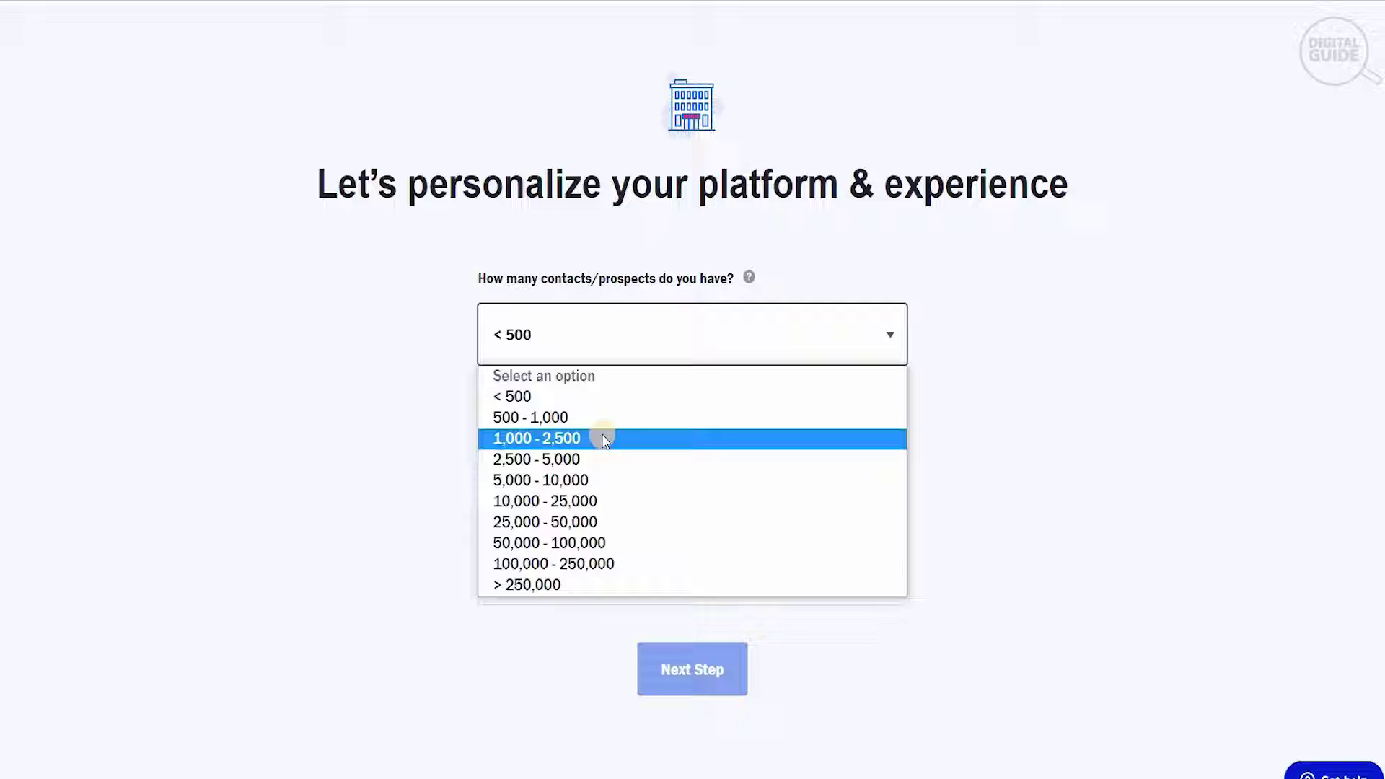
click(573, 396)
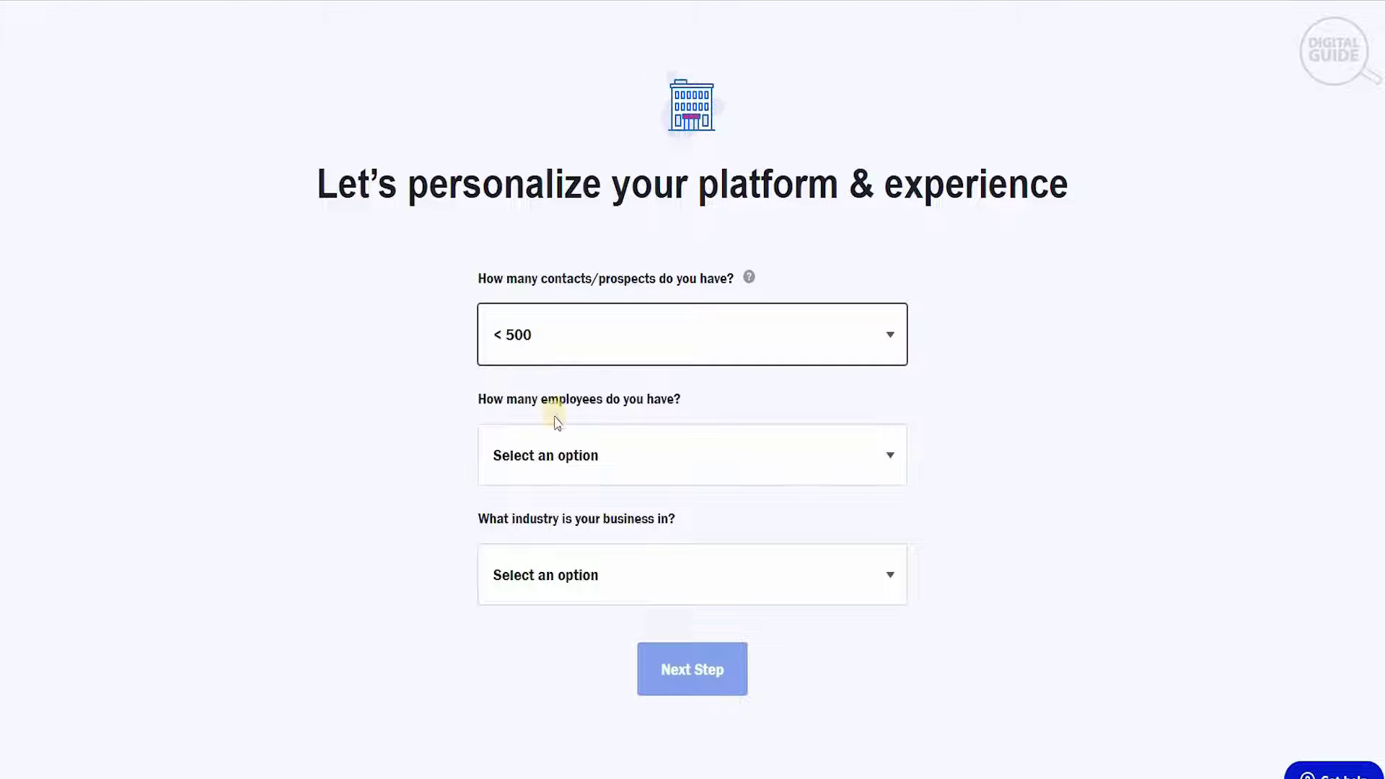
click(628, 452)
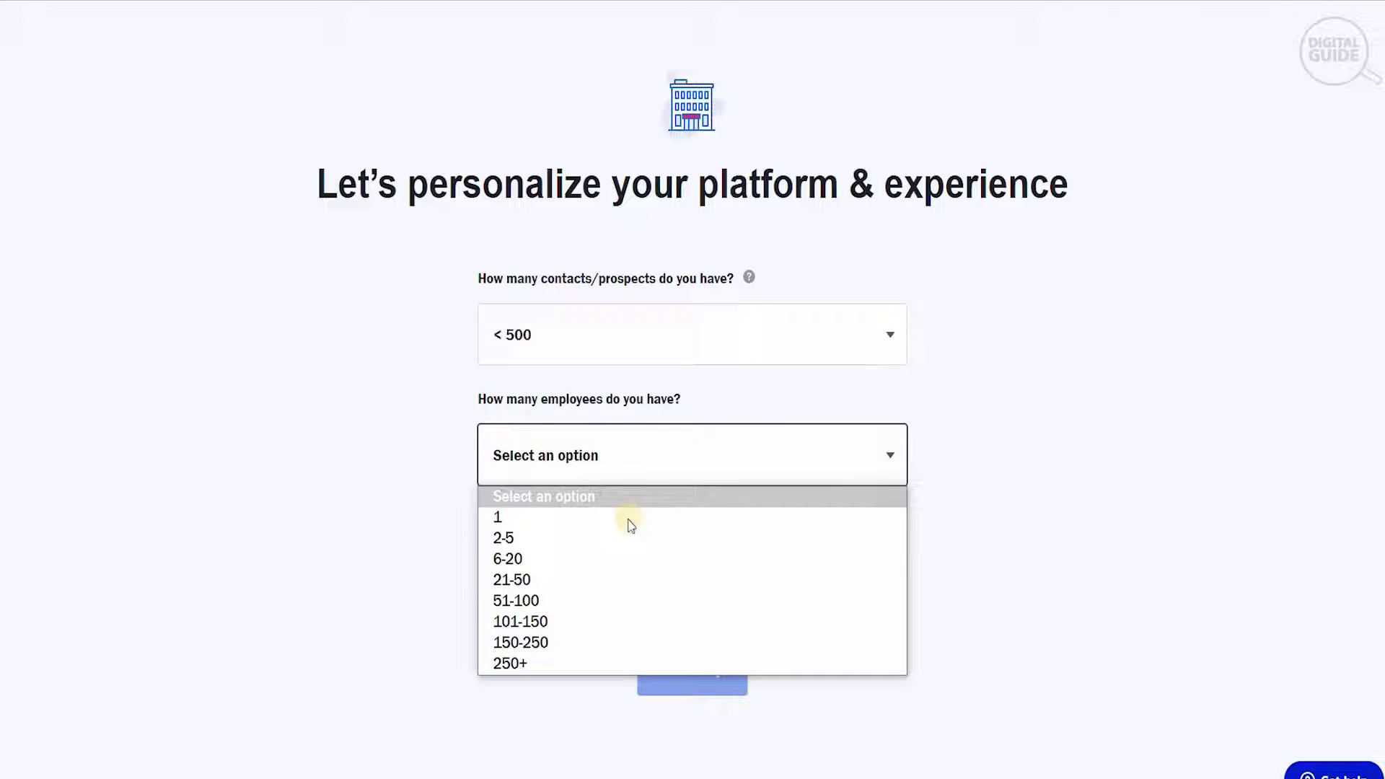
click(552, 561)
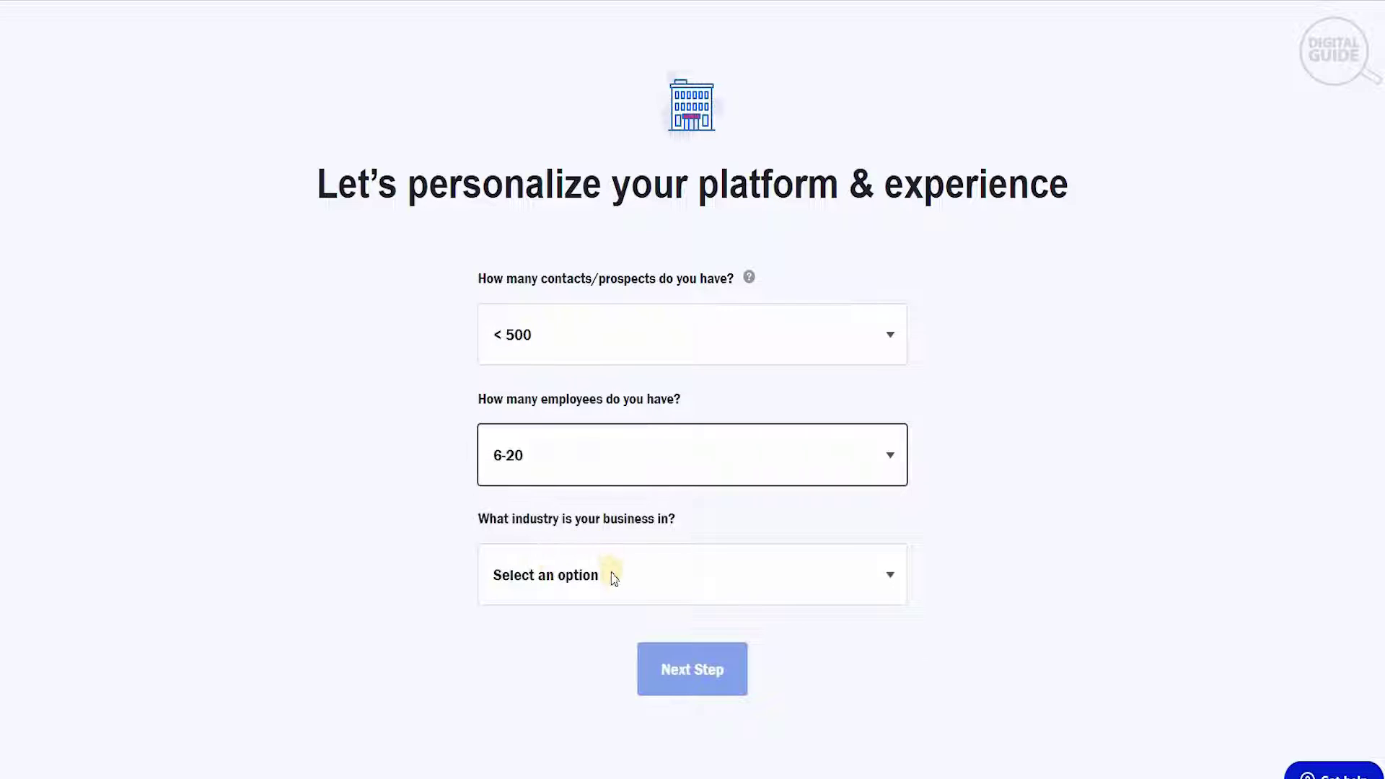
click(611, 577)
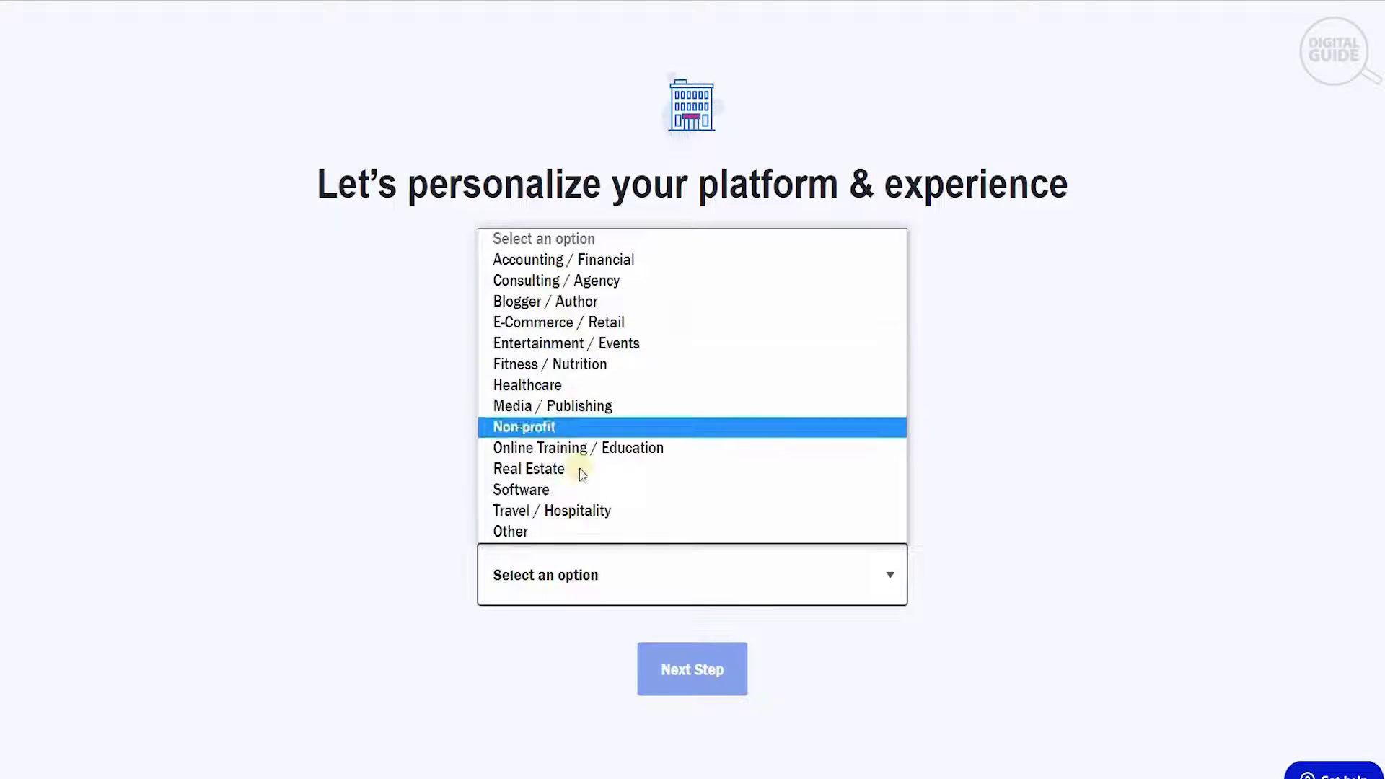
click(509, 490)
scroll(327, 619, down, 1)
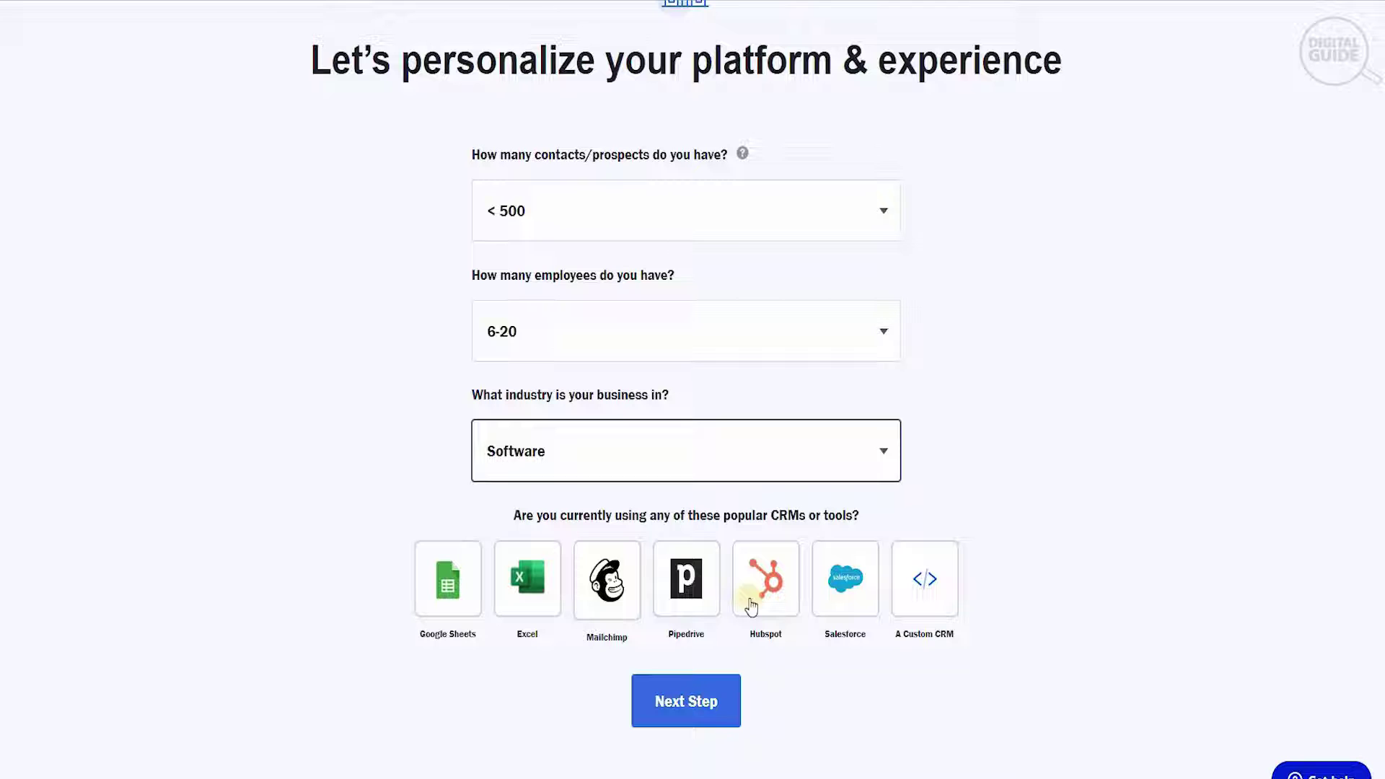
click(684, 697)
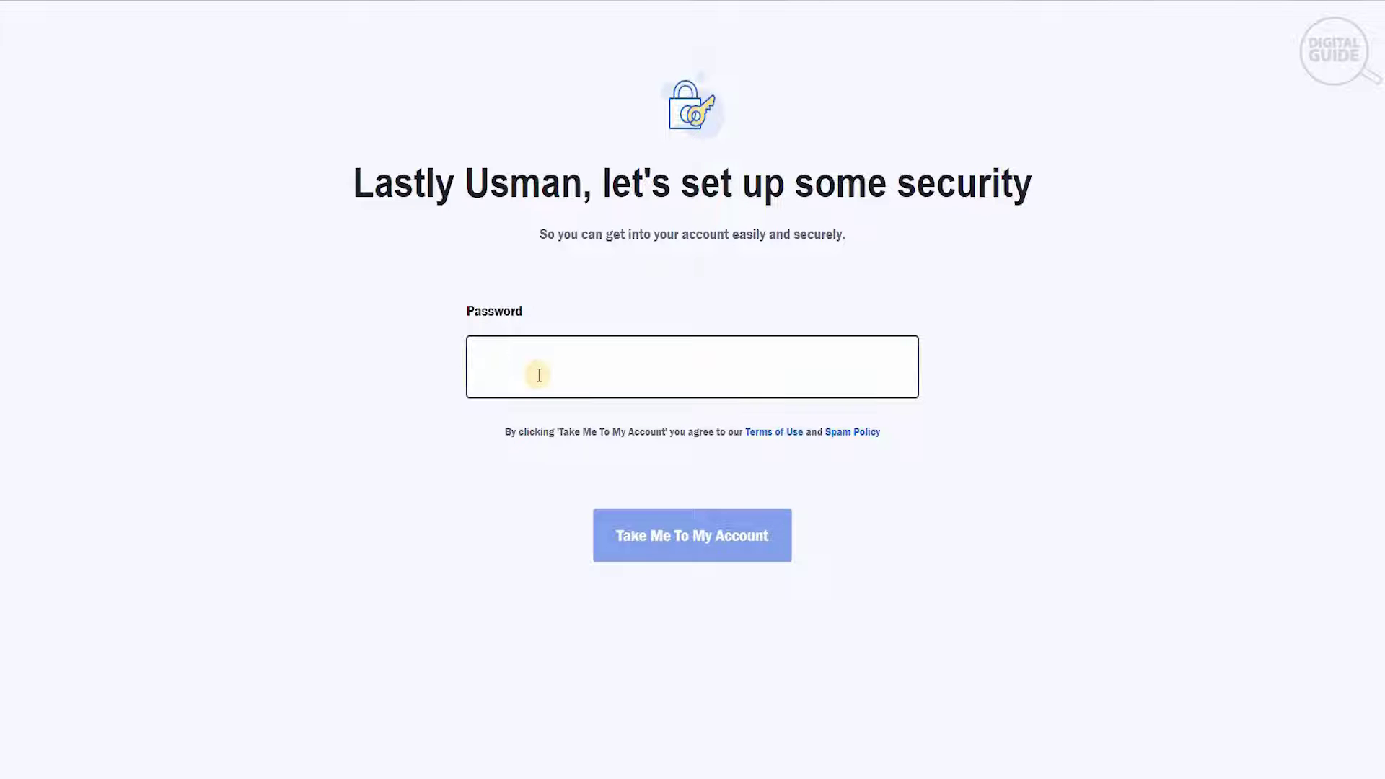
text(a)
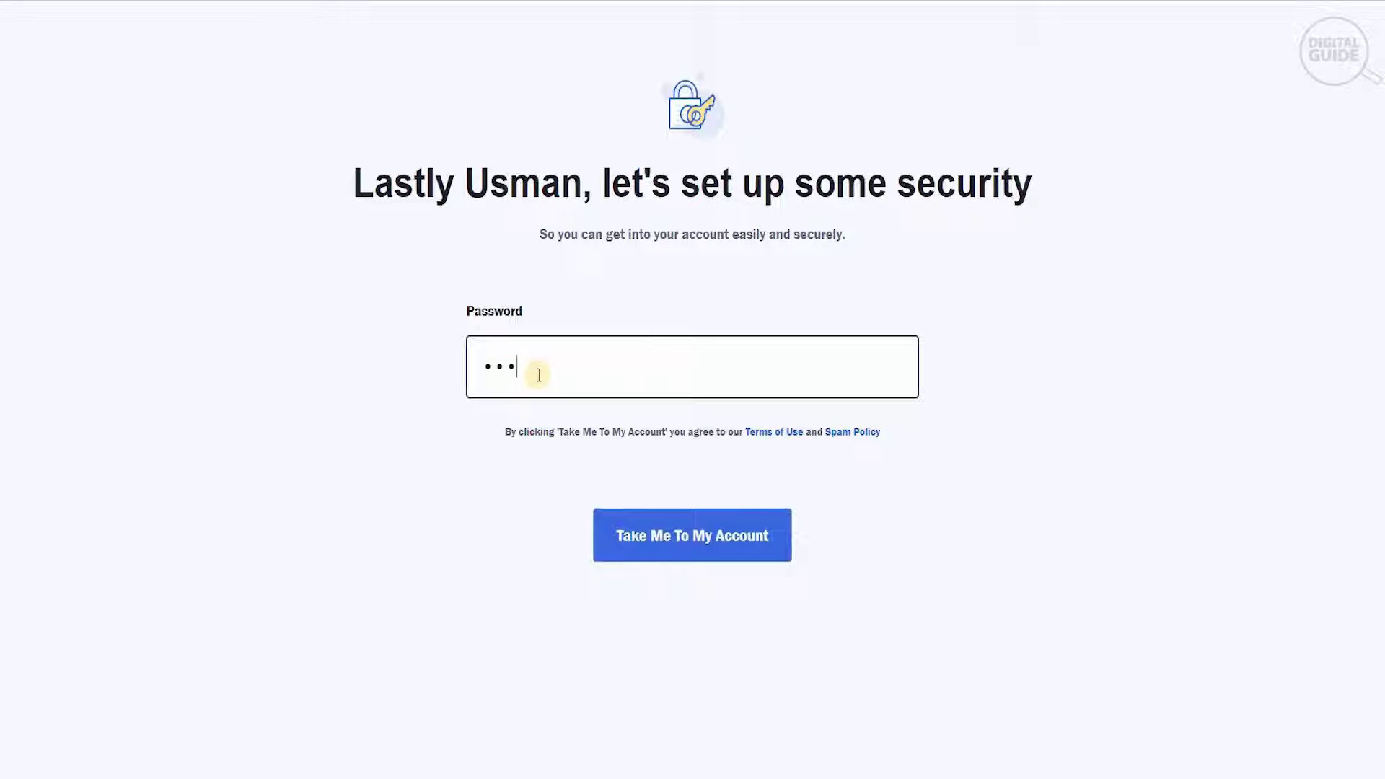
text(aa)
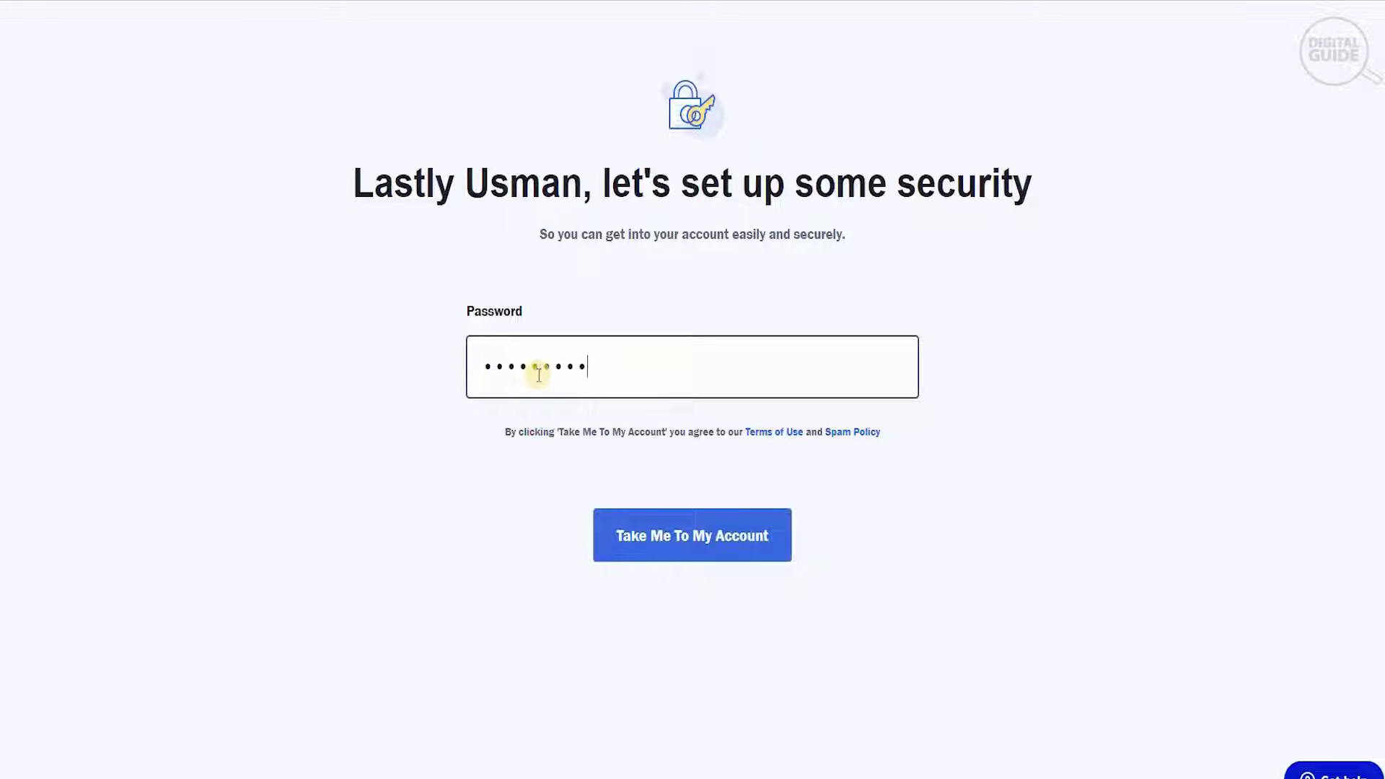
text(aaa)
Step: Create the account with the entered password via 'Take Me To My Account'
click(644, 547)
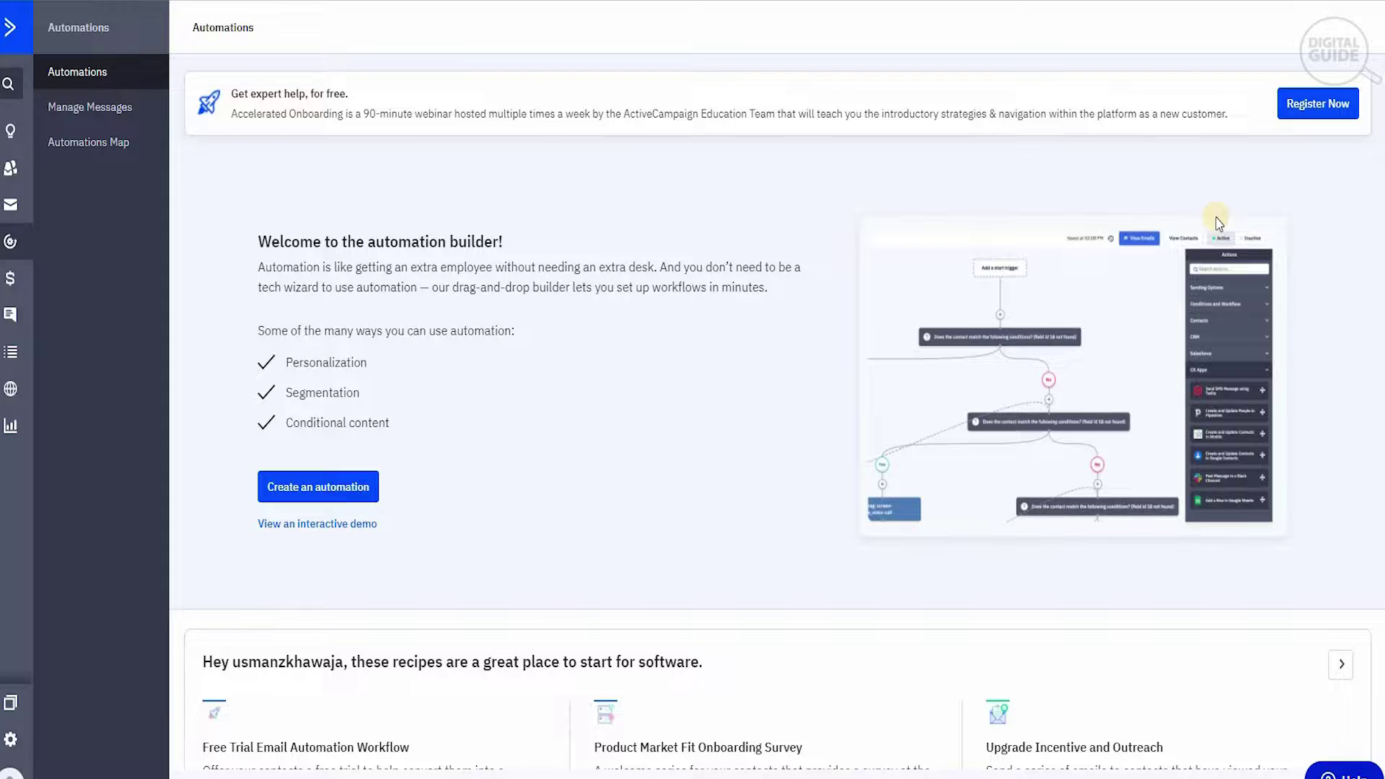
scroll(693, 389, down, 1)
scroll(693, 390, up, 1)
Step: Return to the account dashboard via the sidebar ActiveCampaign logo
click(13, 24)
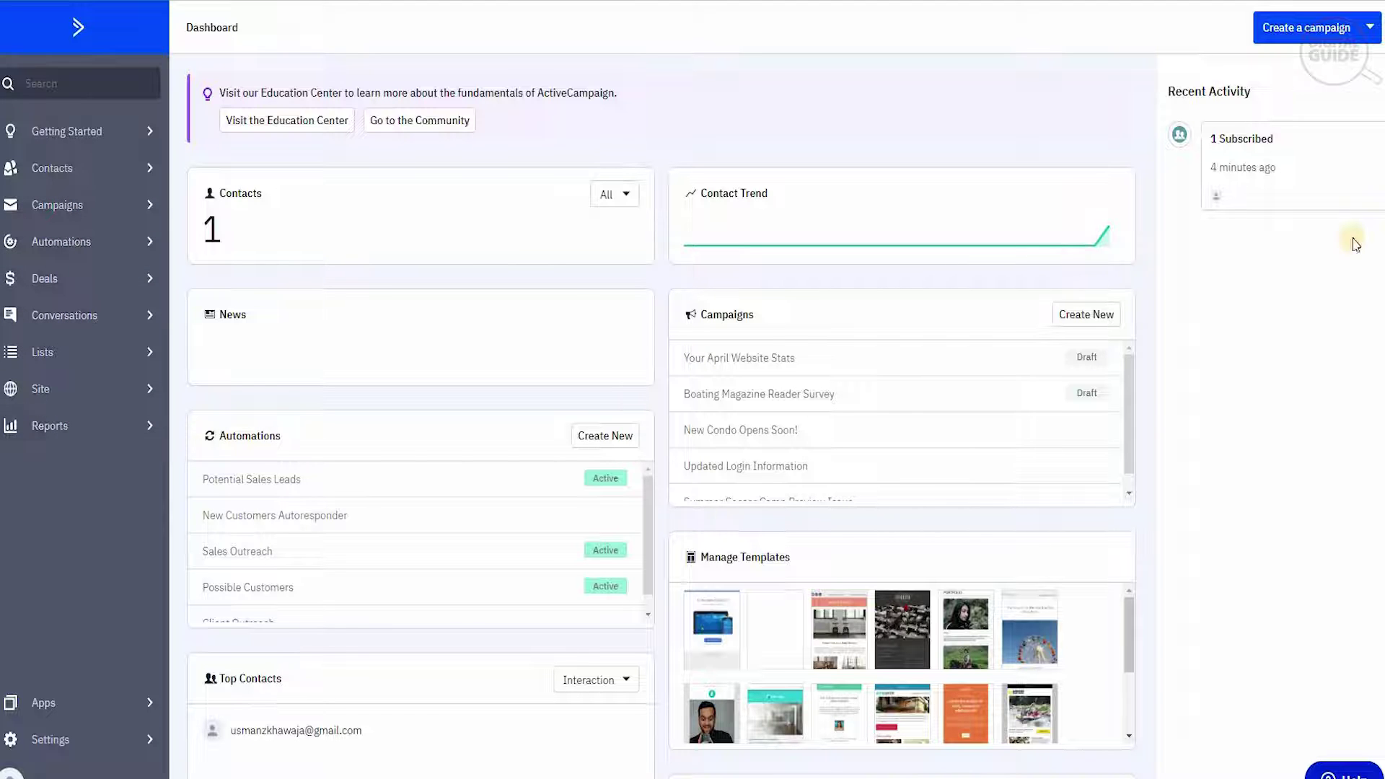
scroll(898, 433, down, 2)
scroll(898, 433, down, 1)
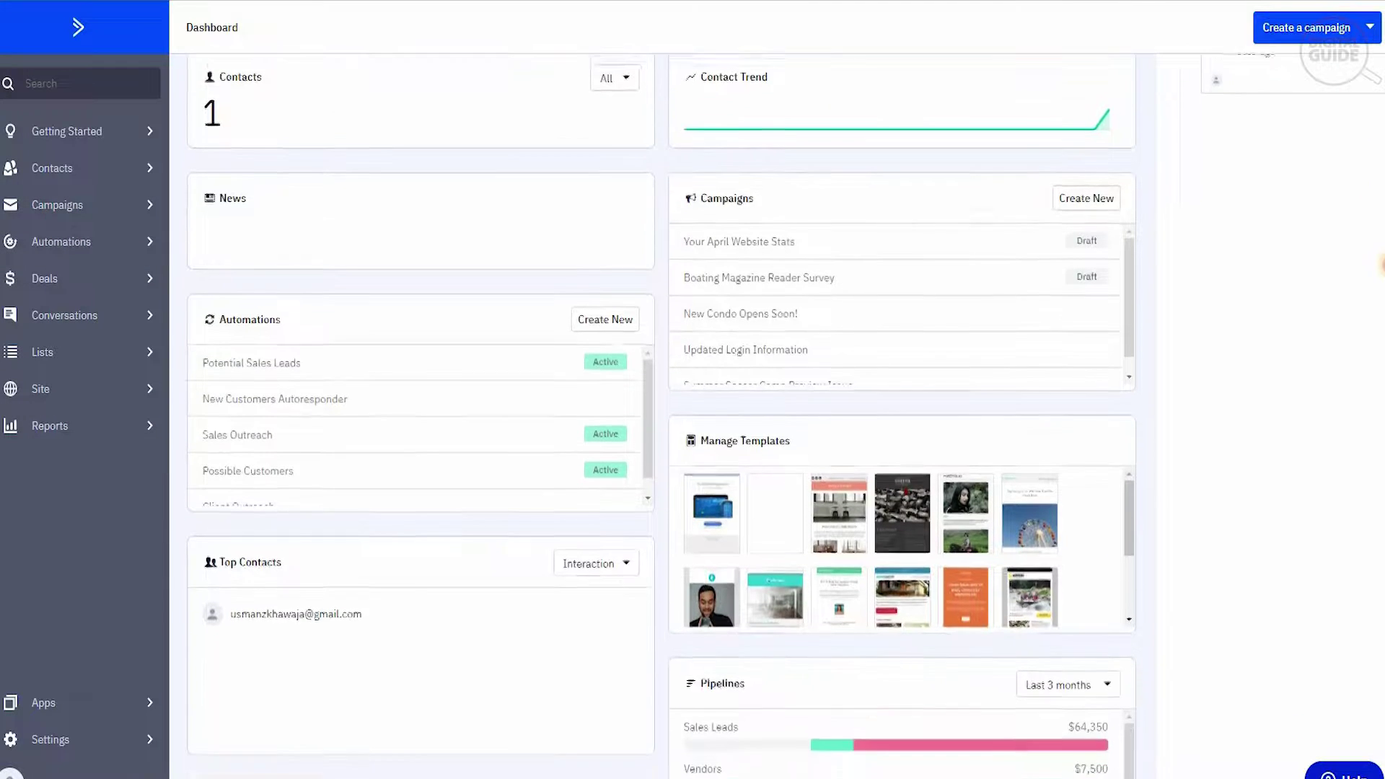
scroll(898, 433, down, 1)
scroll(1373, 324, down, 1)
scroll(1373, 325, down, 1)
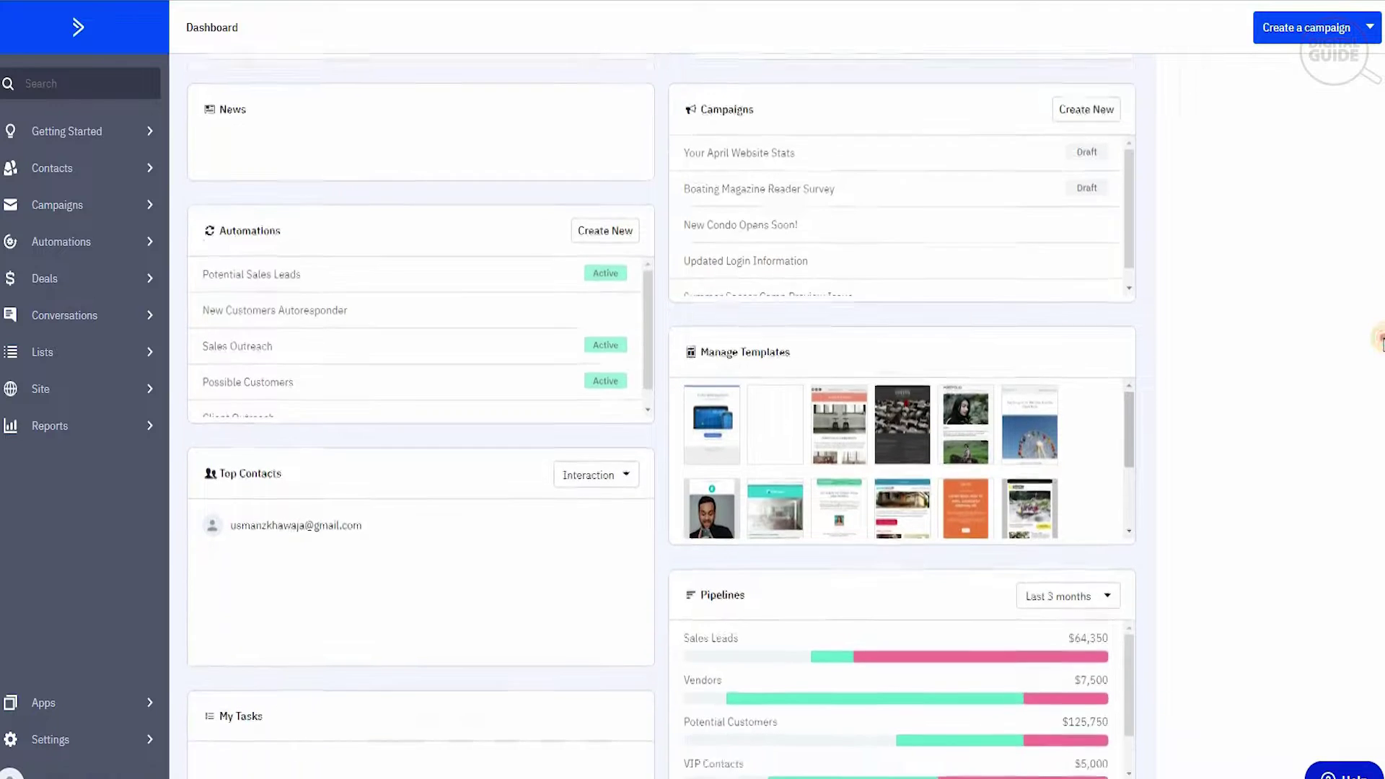
scroll(1372, 347, down, 1)
scroll(1373, 386, down, 1)
scroll(1372, 386, up, 1)
scroll(1372, 385, up, 1)
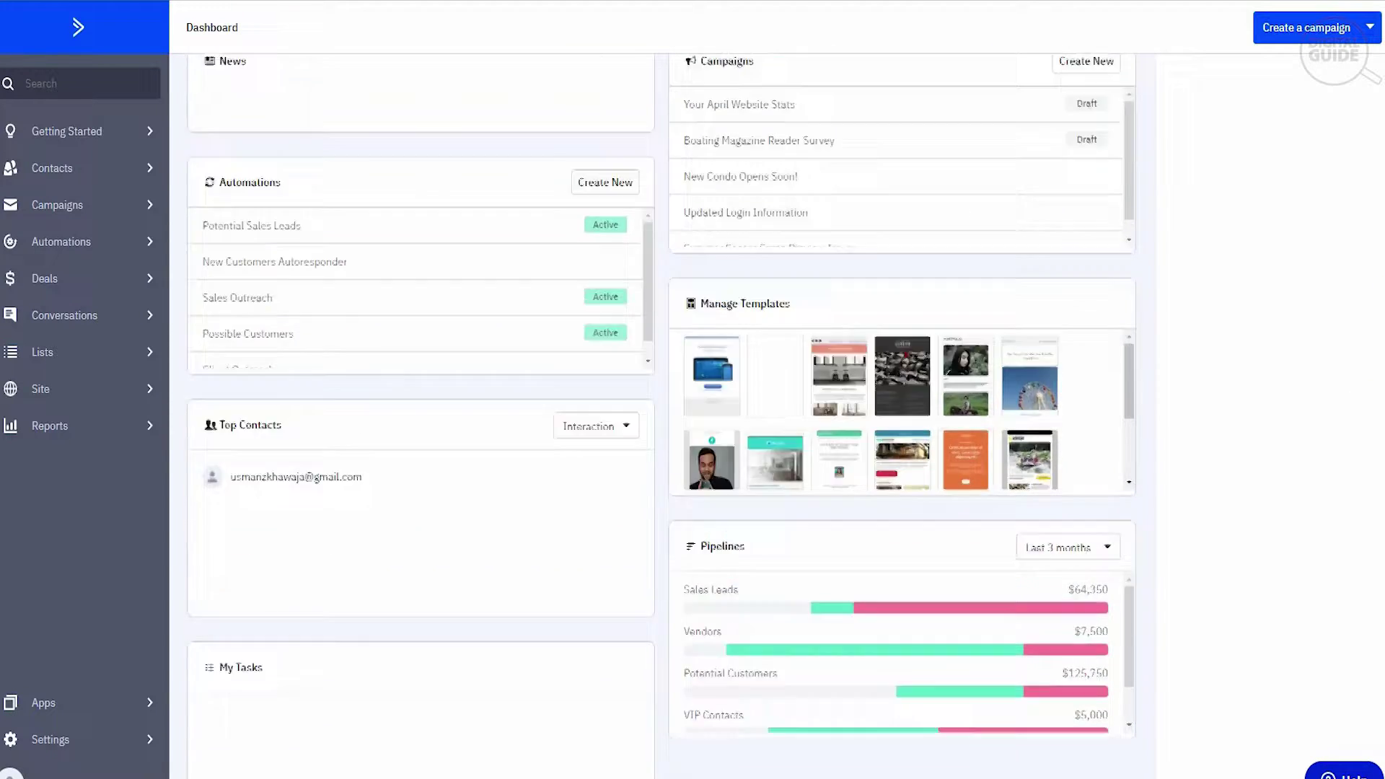
scroll(1372, 386, up, 1)
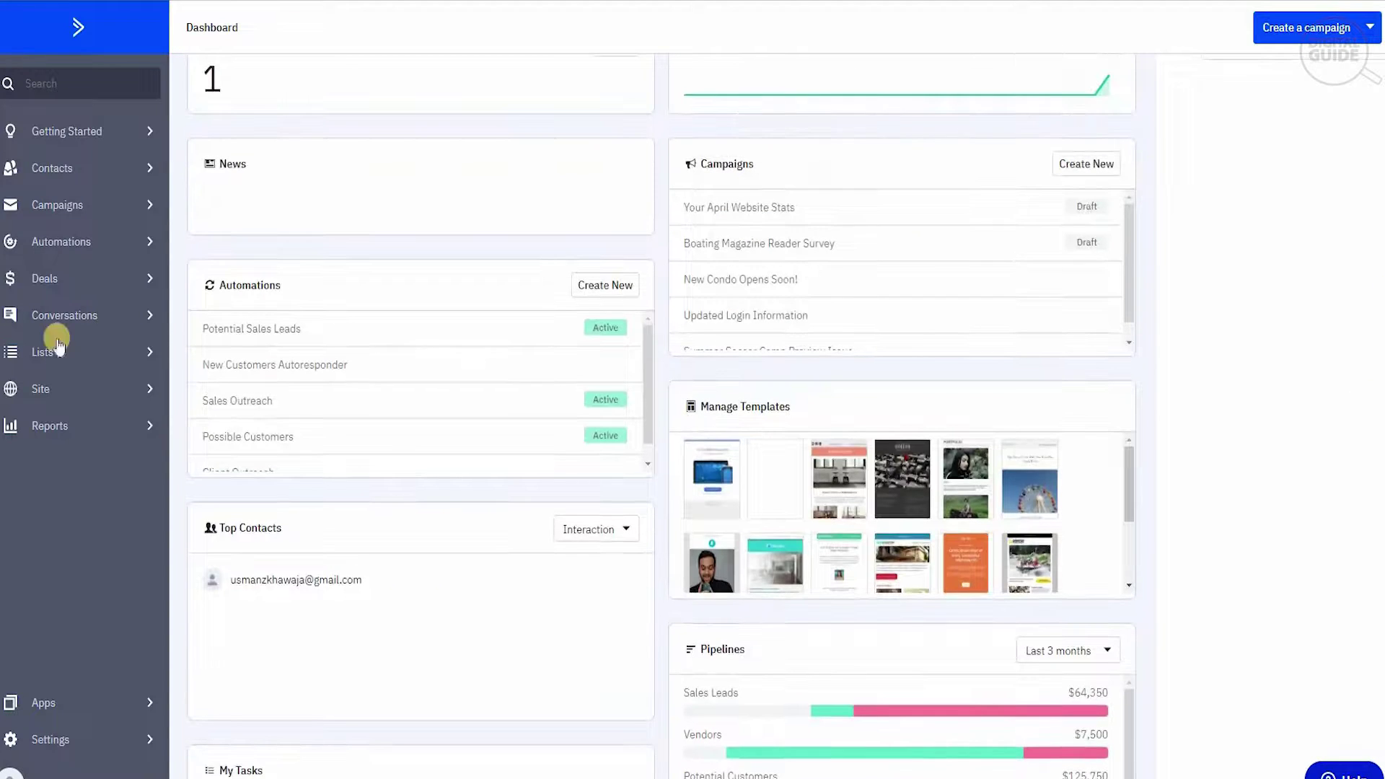
Step: Go to Campaigns, dismiss the new designer notice, and start the first campaign
click(97, 211)
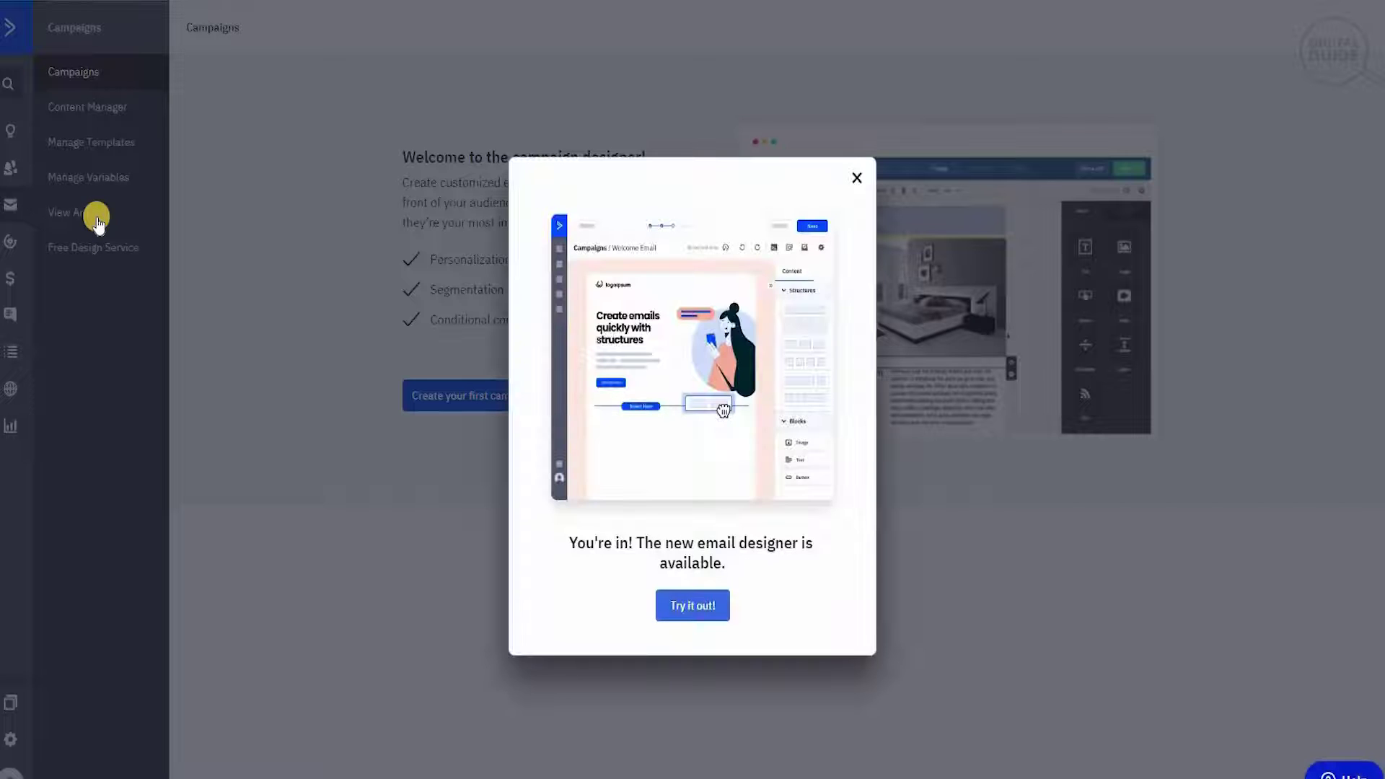
click(433, 303)
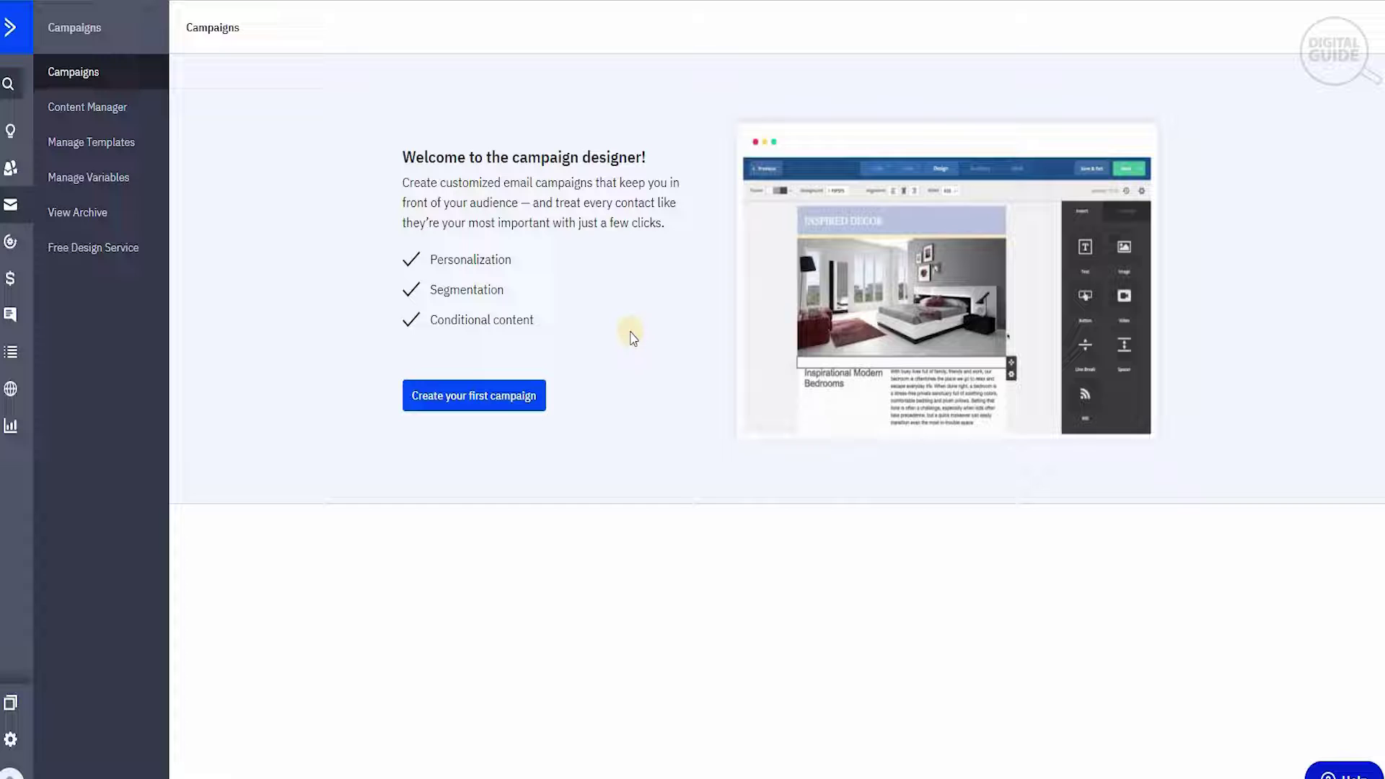
click(501, 399)
text(one life)
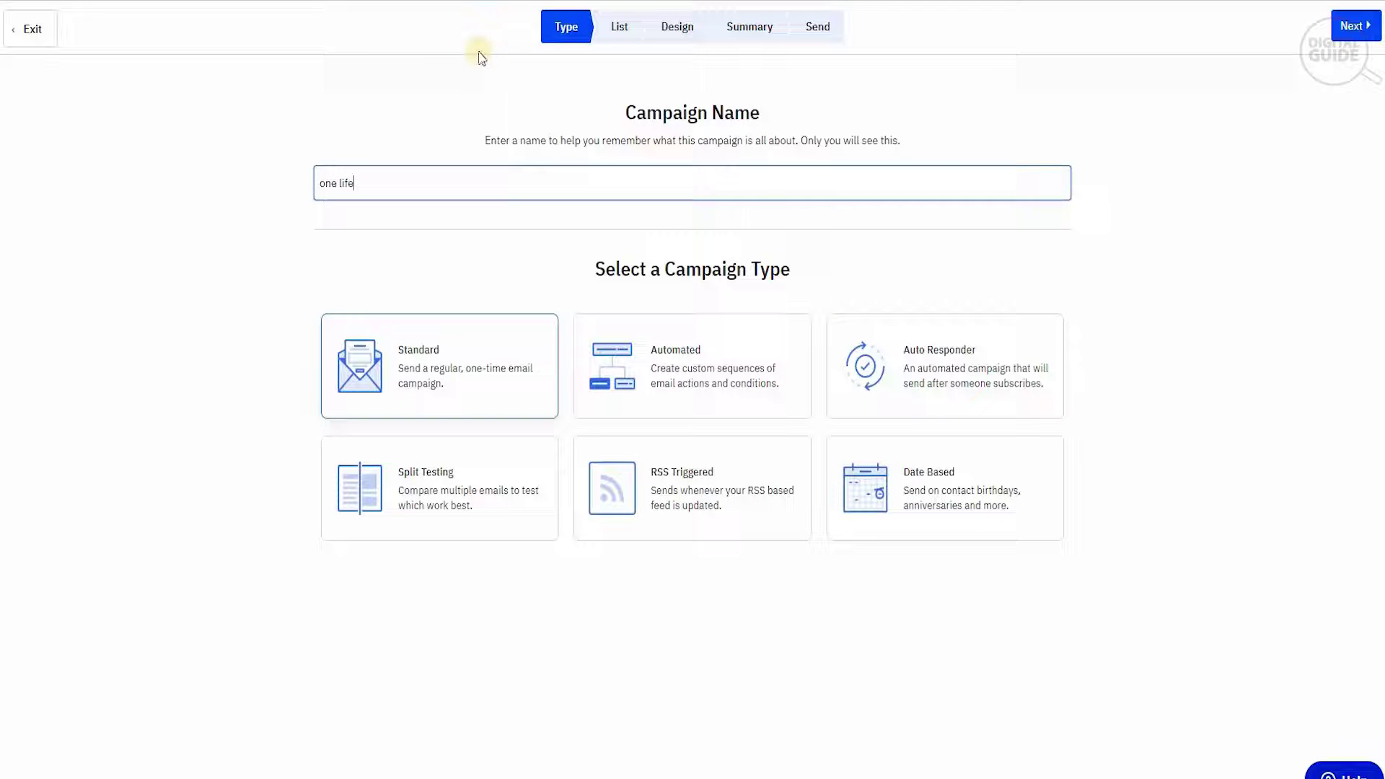
Step: Choose the Standard campaign type for 'one life' and continue
click(390, 373)
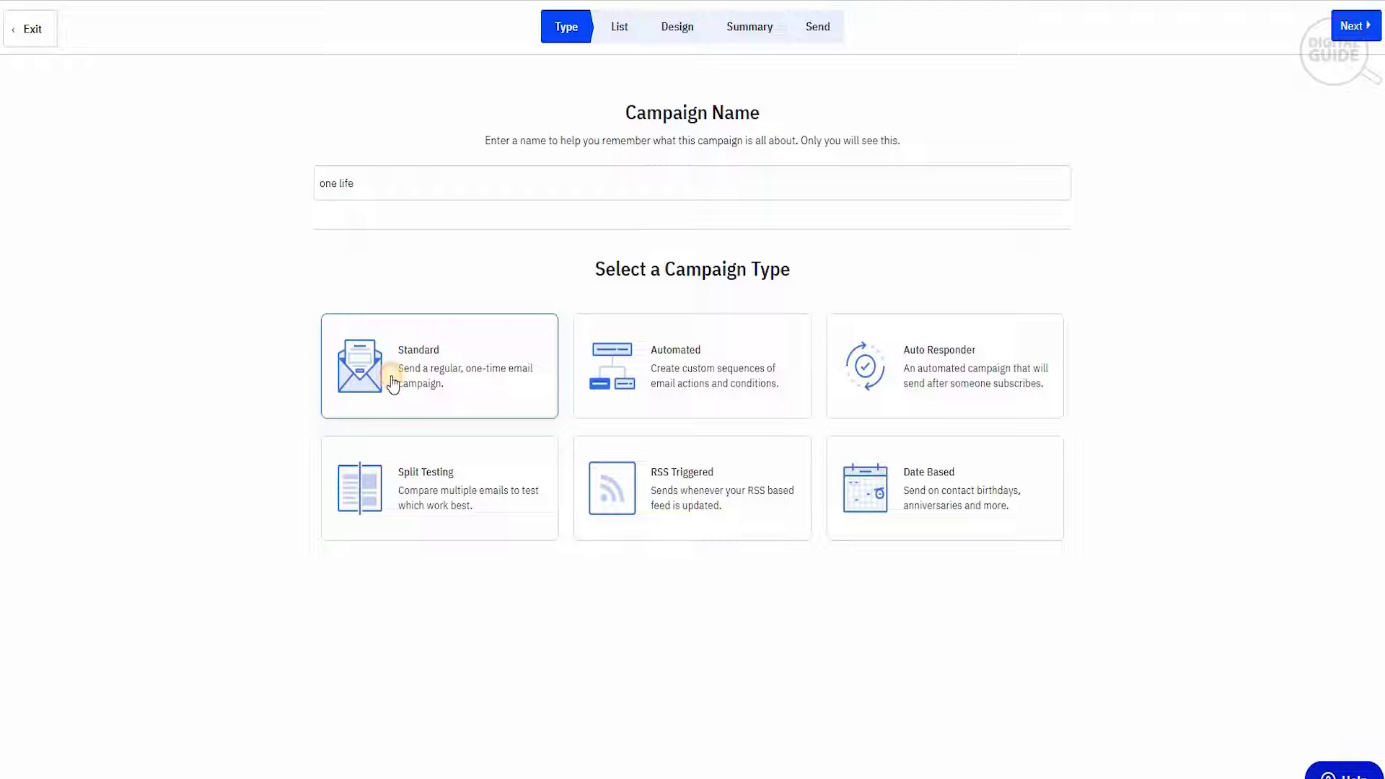
click(1356, 26)
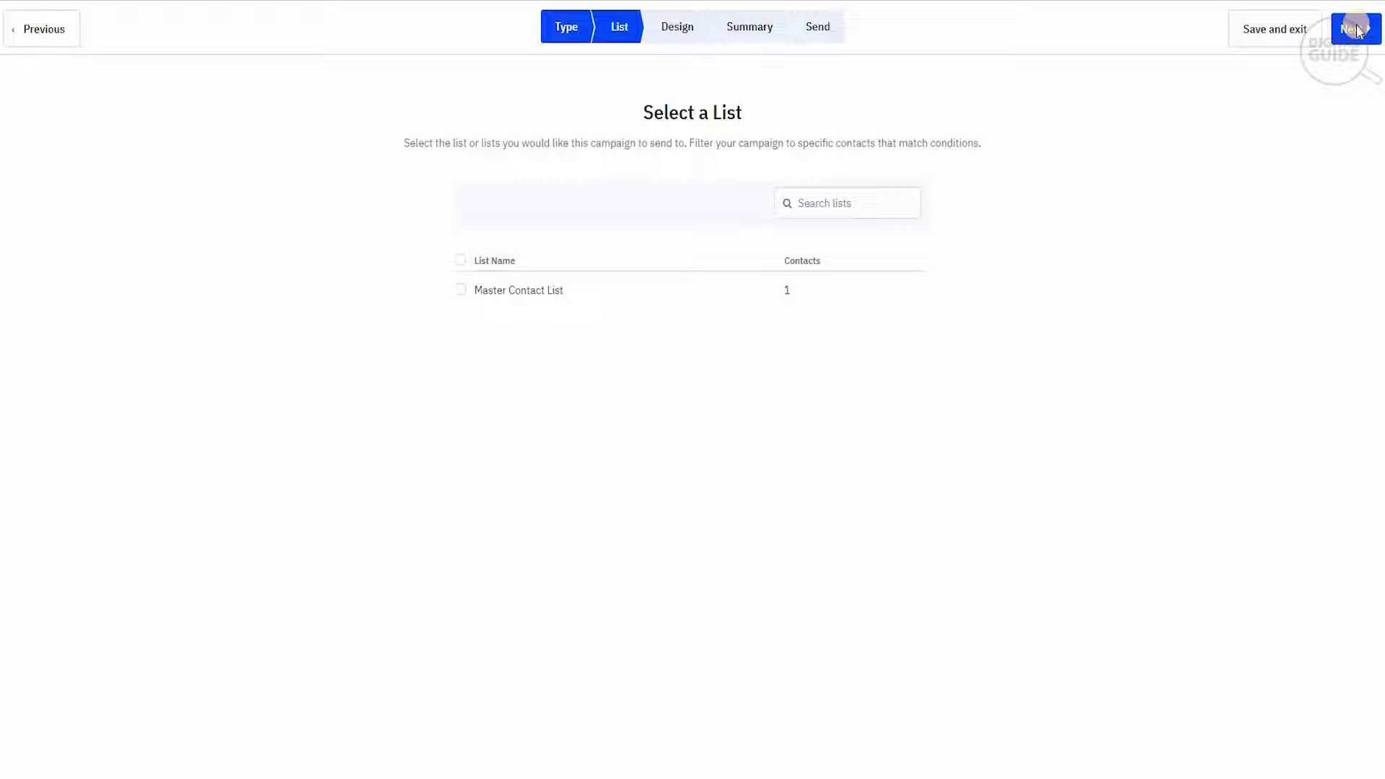
Step: Send to the Master Contact List and continue to the design step
click(459, 291)
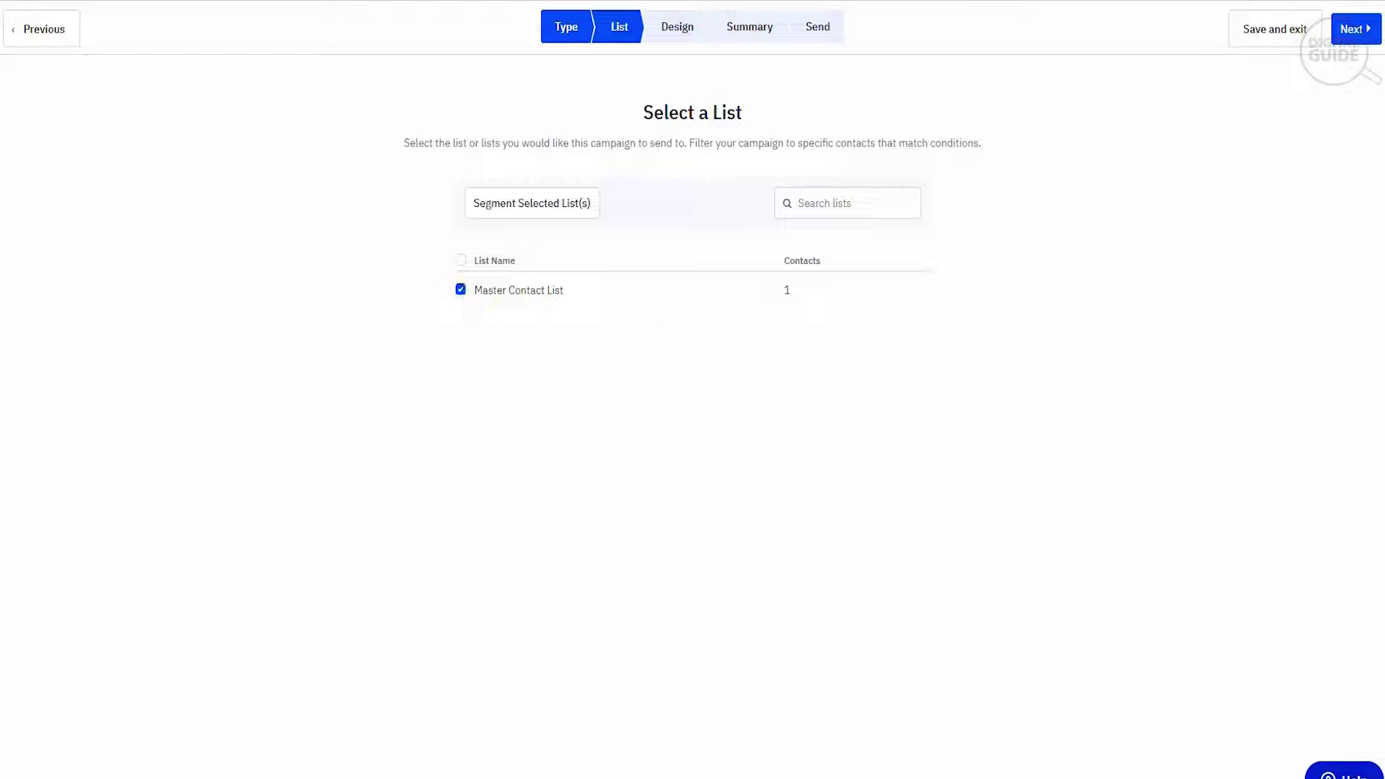
click(1354, 28)
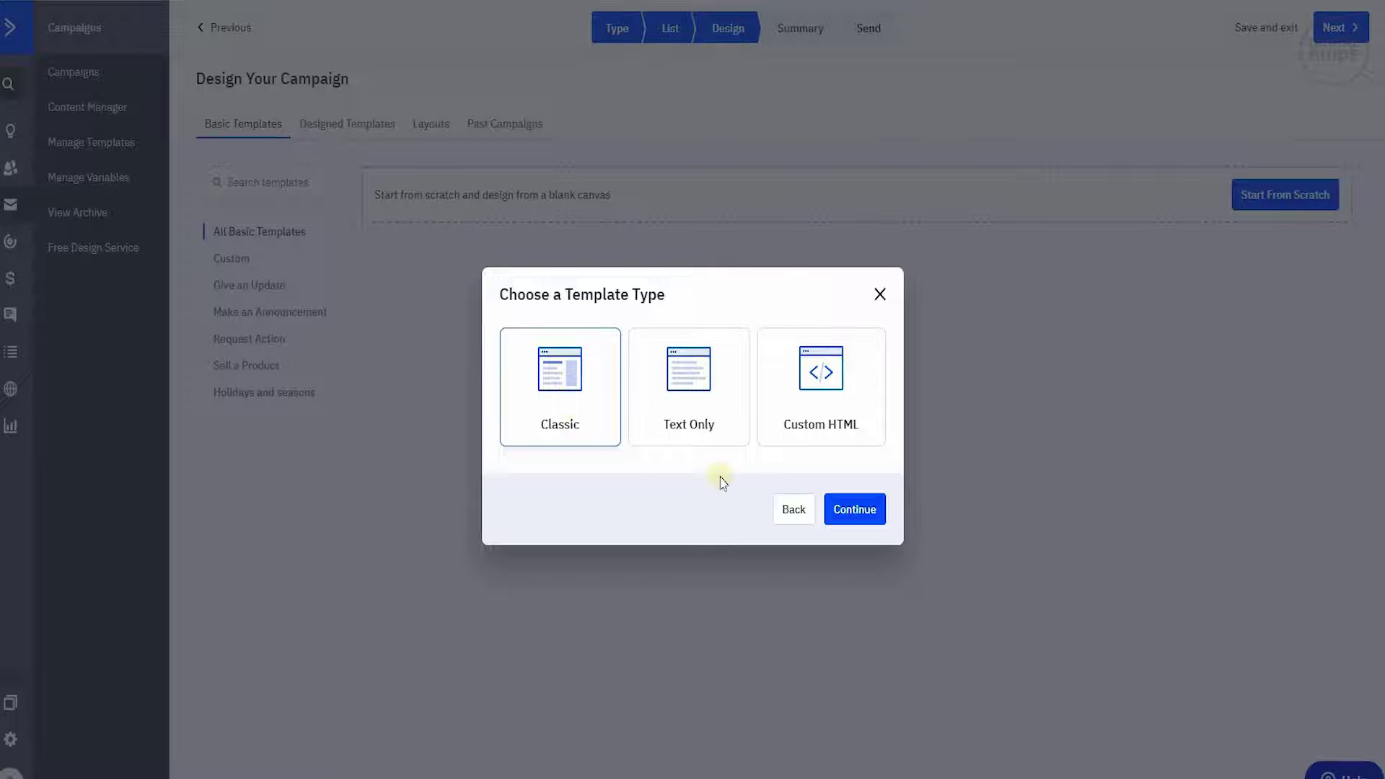
Step: Keep the Classic template type and show the Designed Templates gallery
click(855, 509)
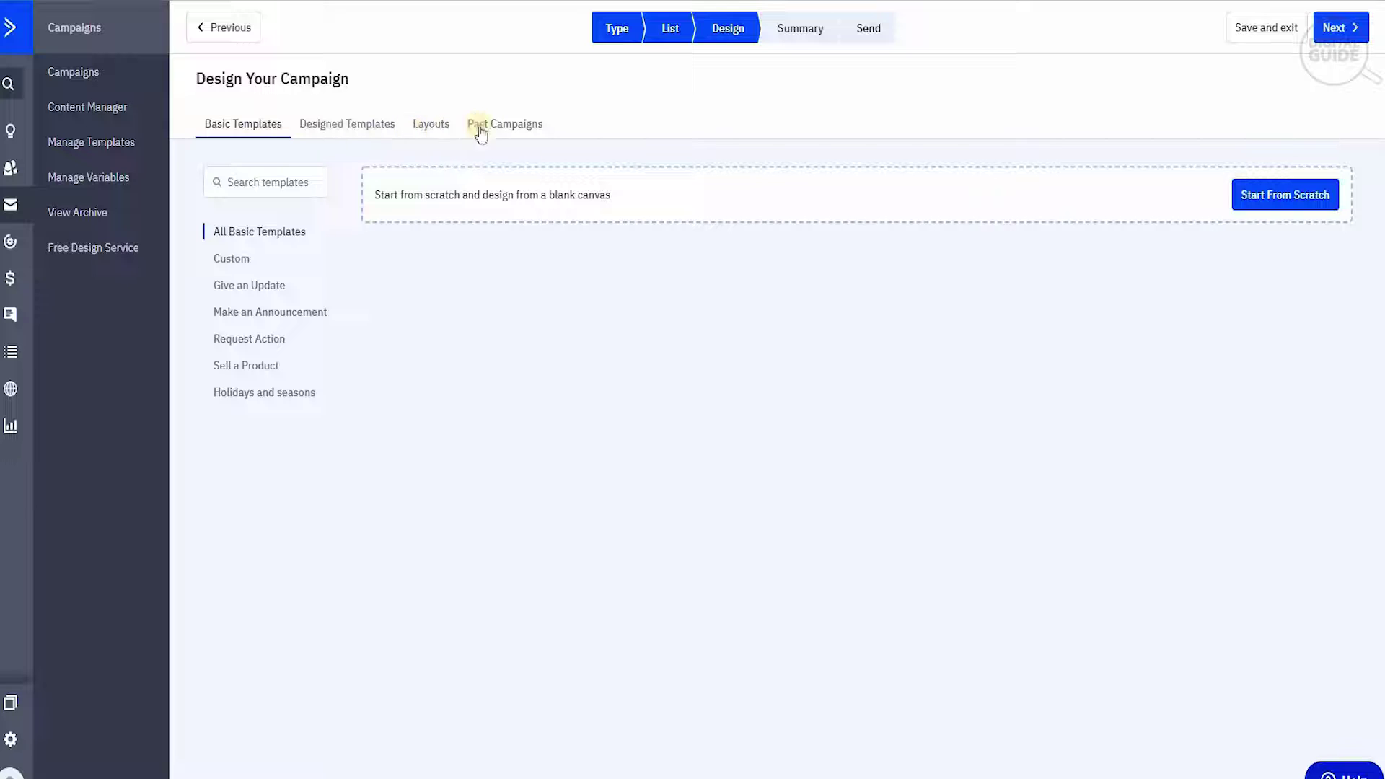
click(358, 127)
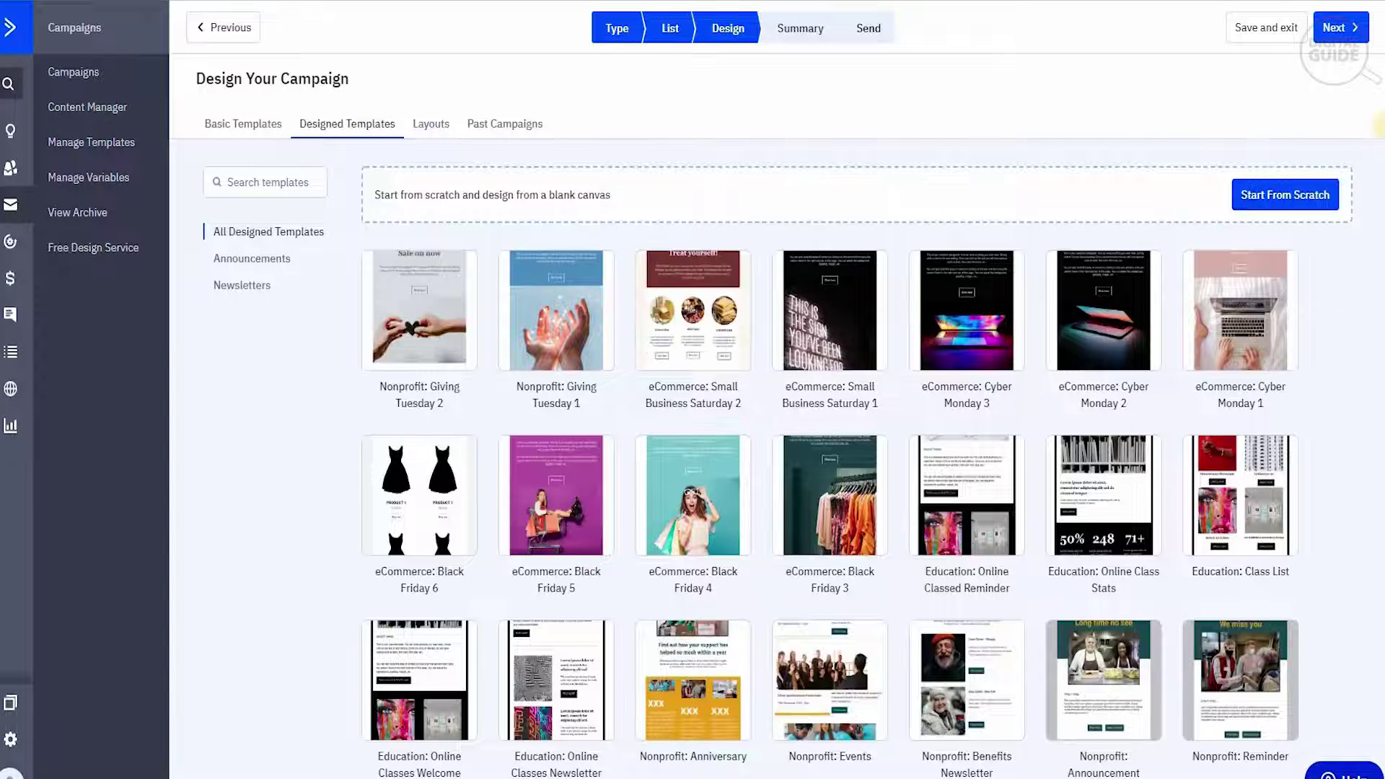
scroll(823, 433, down, 4)
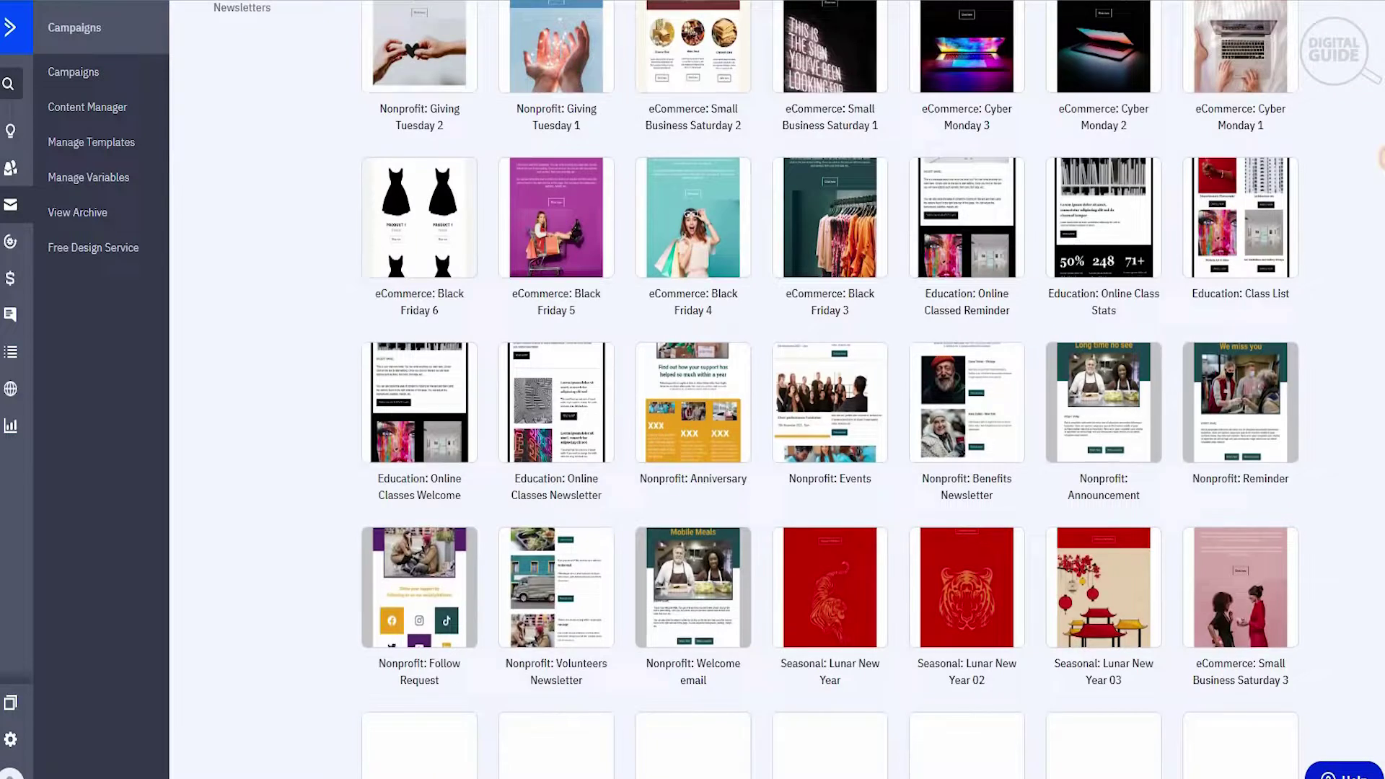
scroll(823, 433, down, 4)
scroll(824, 433, down, 2)
scroll(1380, 200, down, 3)
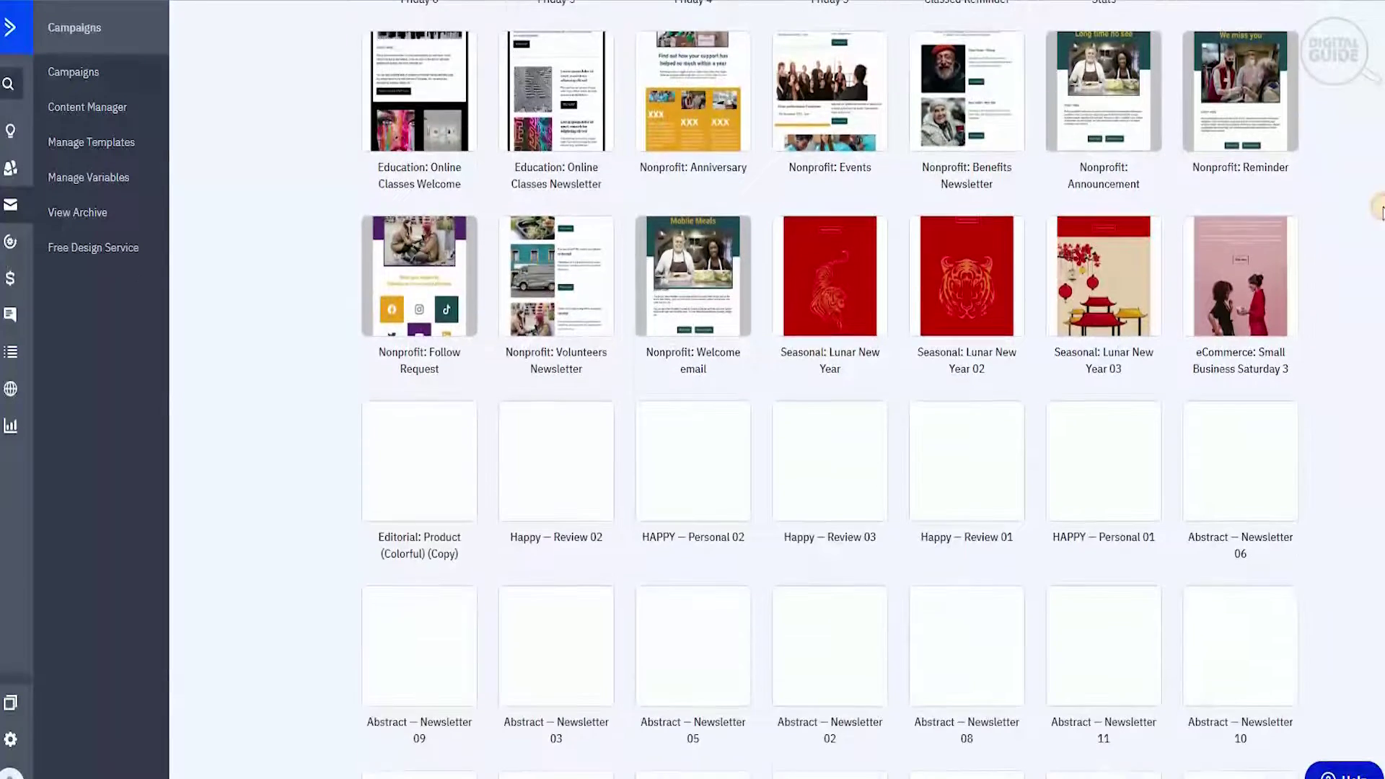
scroll(1380, 206, down, 3)
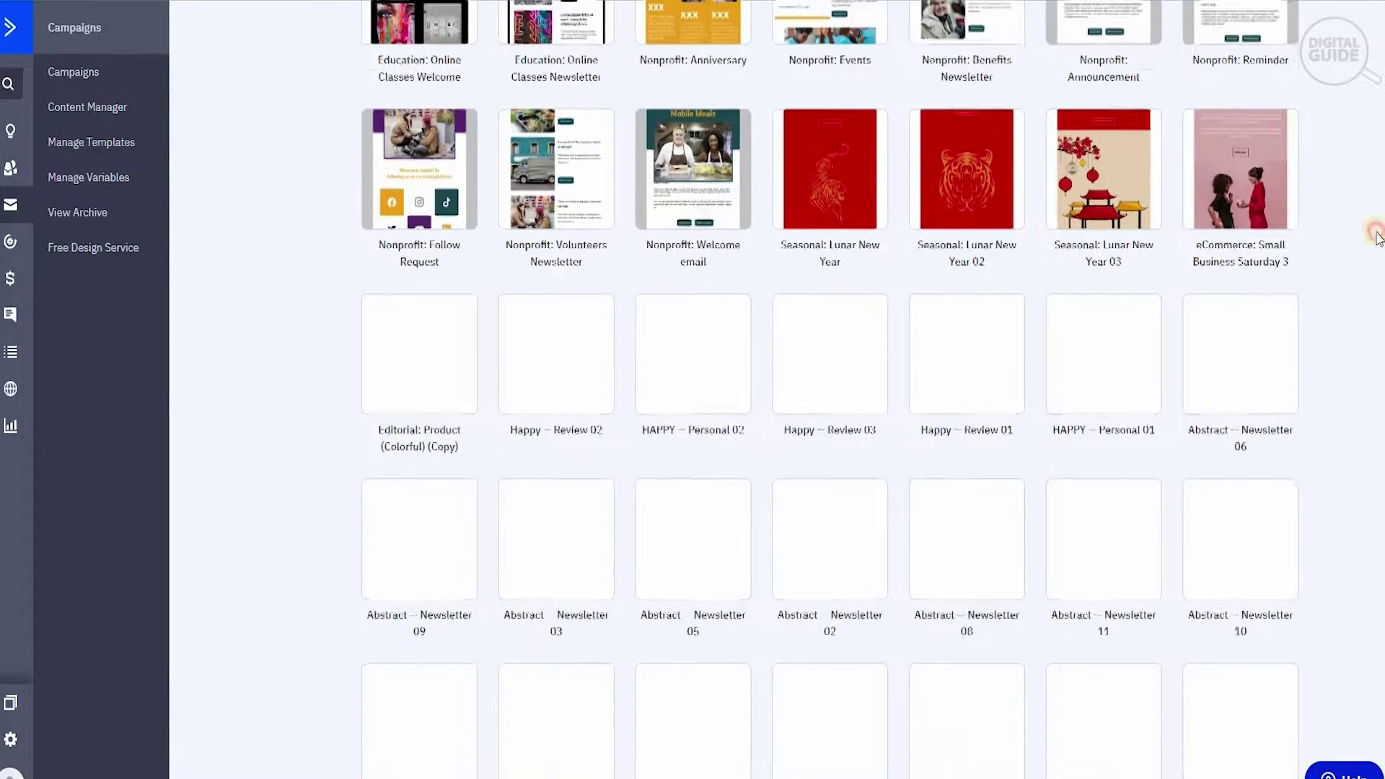
scroll(1380, 206, down, 3)
scroll(1376, 258, down, 2)
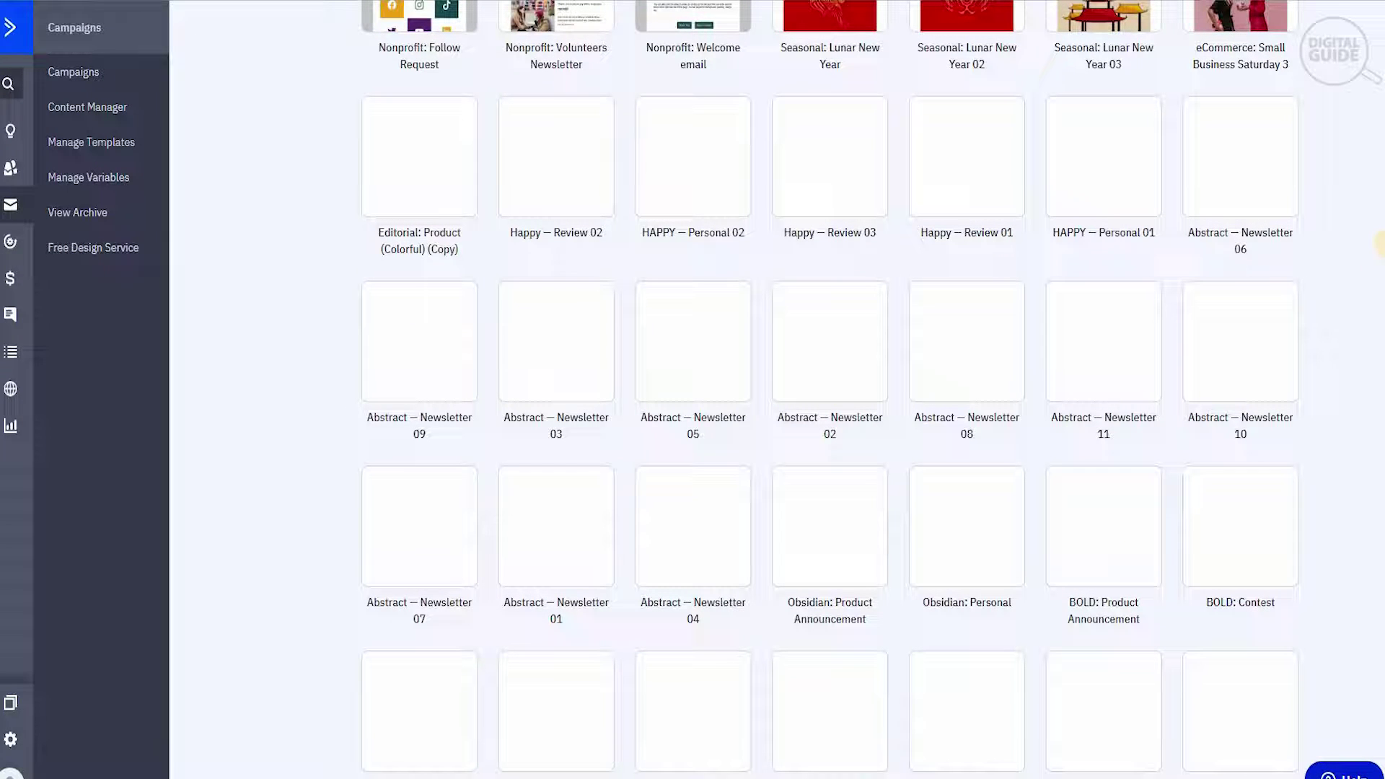
scroll(811, 239, up, 3)
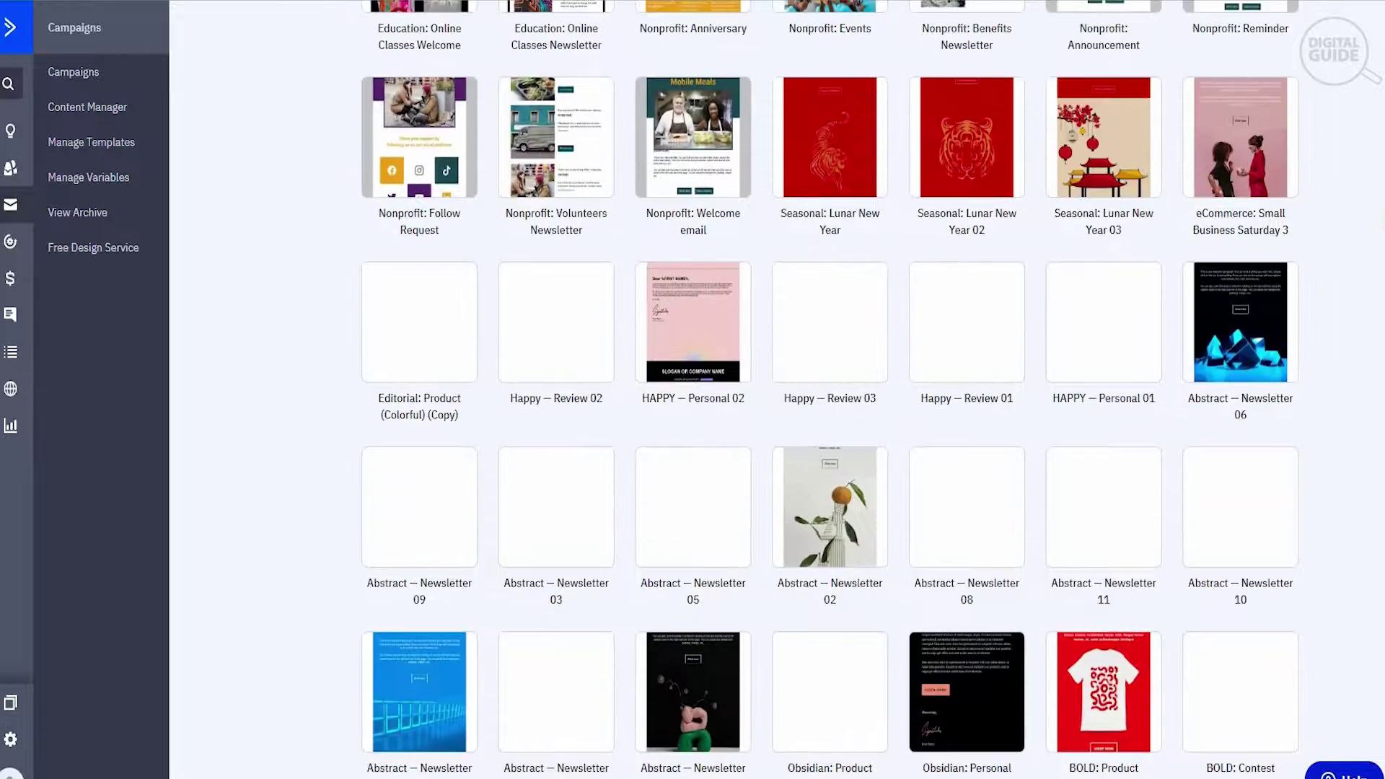
scroll(811, 239, up, 2)
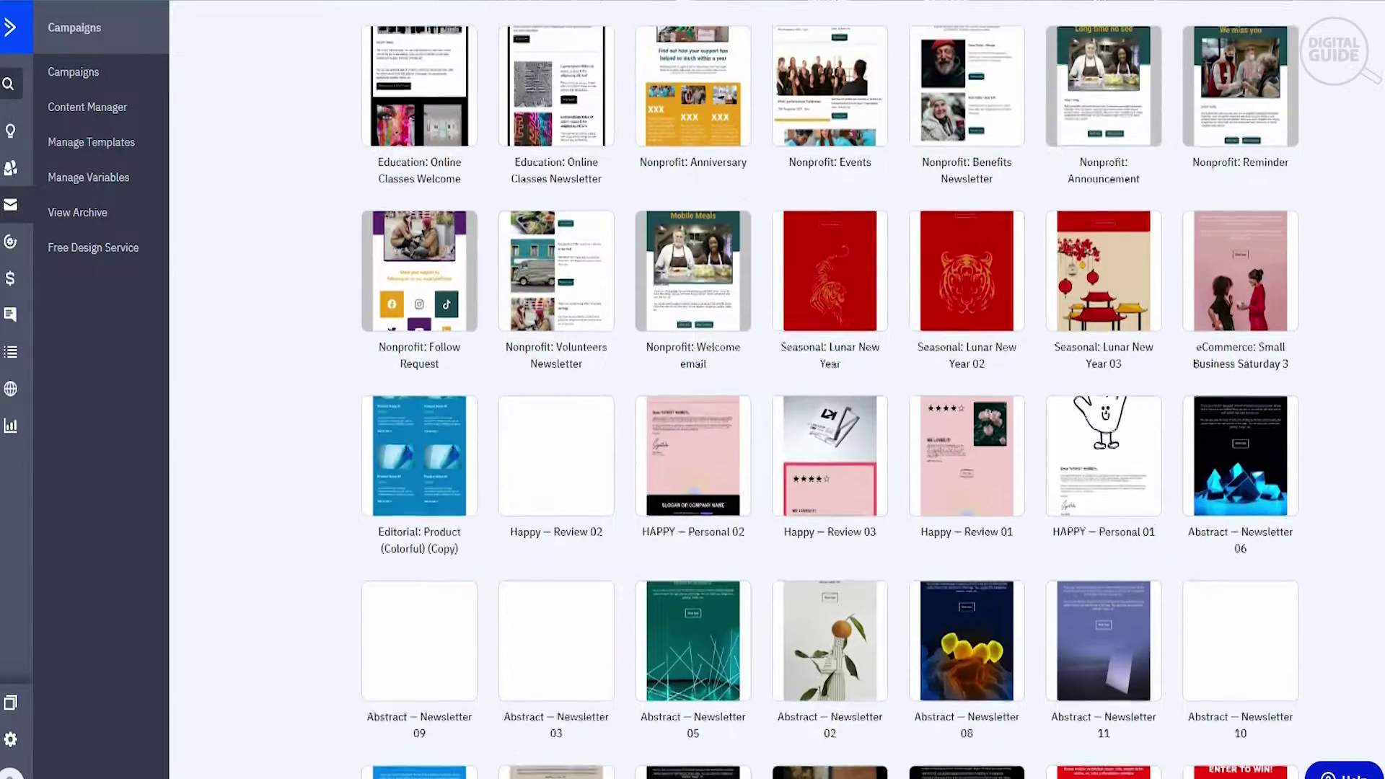
scroll(811, 239, up, 3)
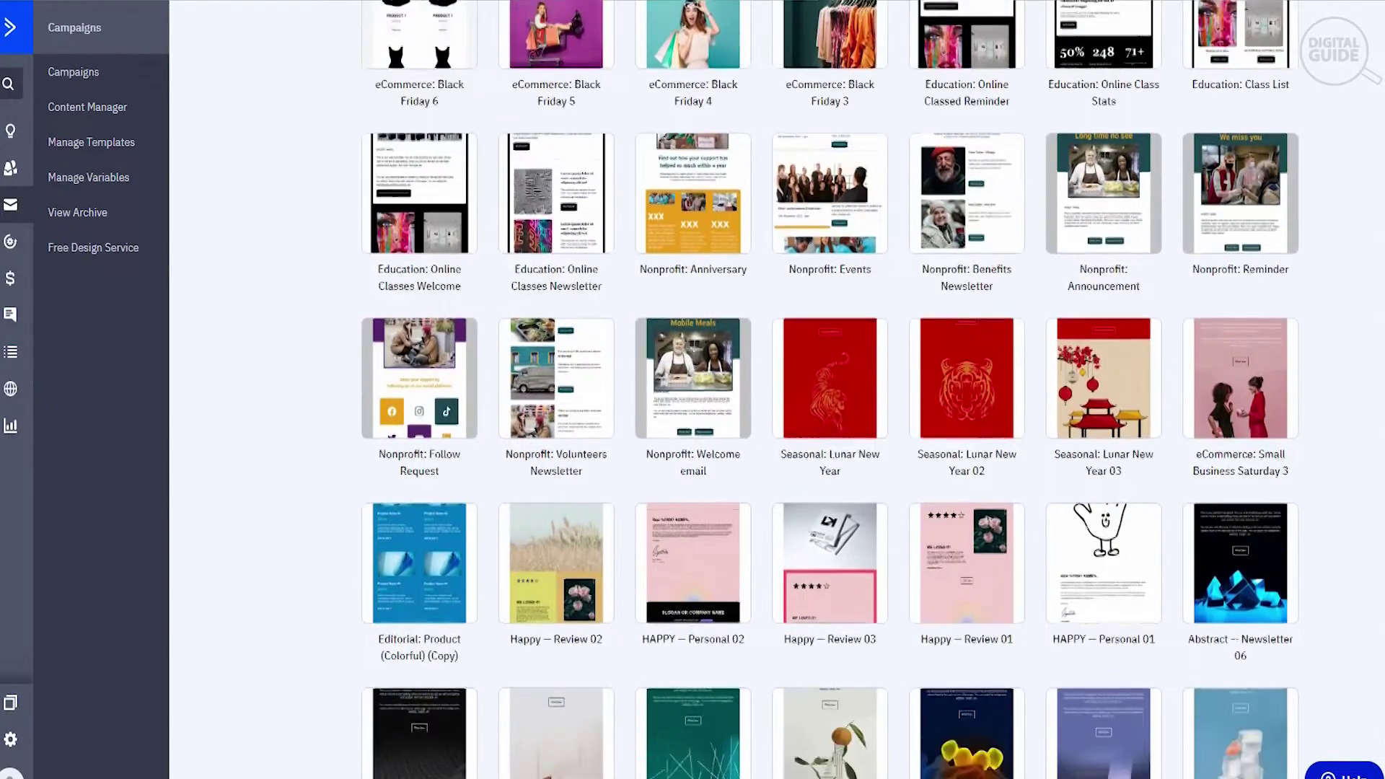
scroll(811, 239, down, 2)
scroll(810, 240, down, 3)
scroll(811, 239, down, 1)
scroll(810, 239, down, 1)
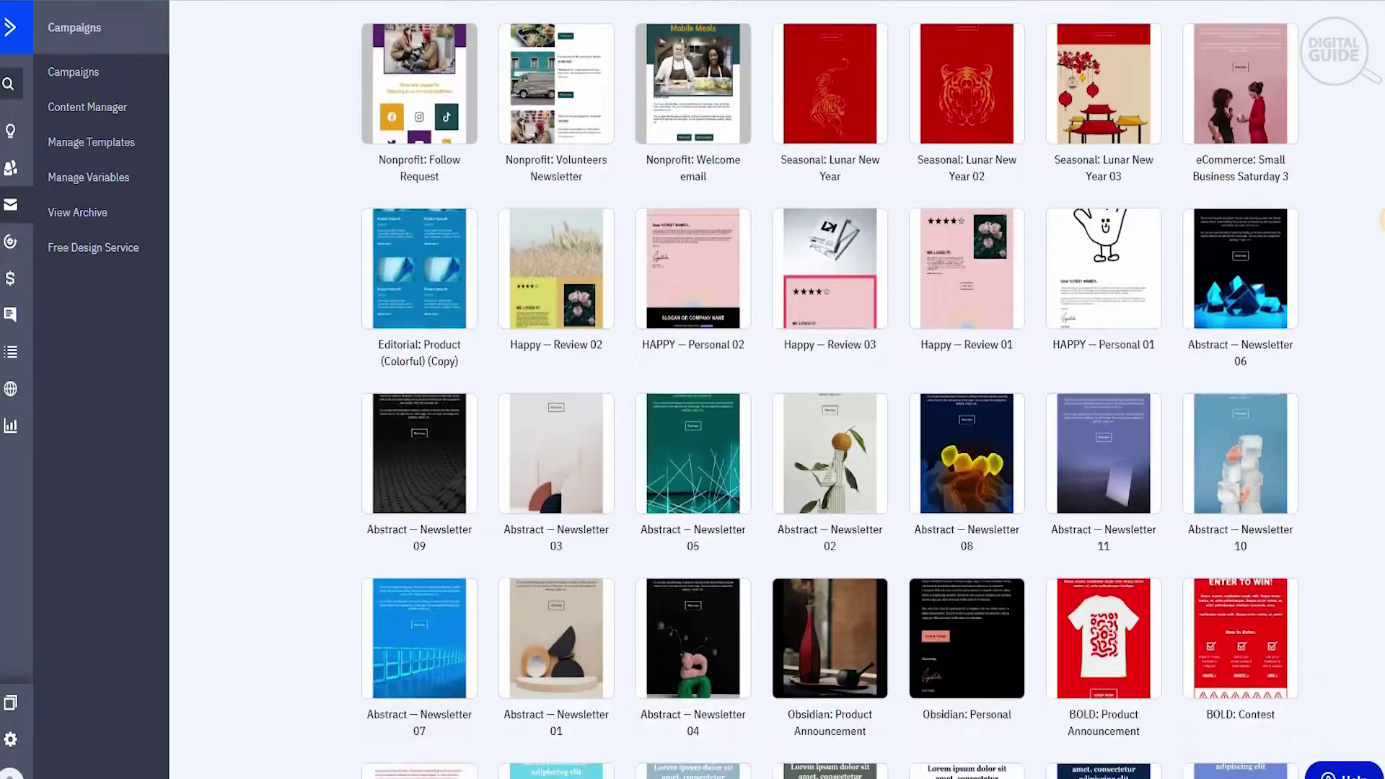
scroll(810, 240, down, 2)
scroll(1378, 256, down, 2)
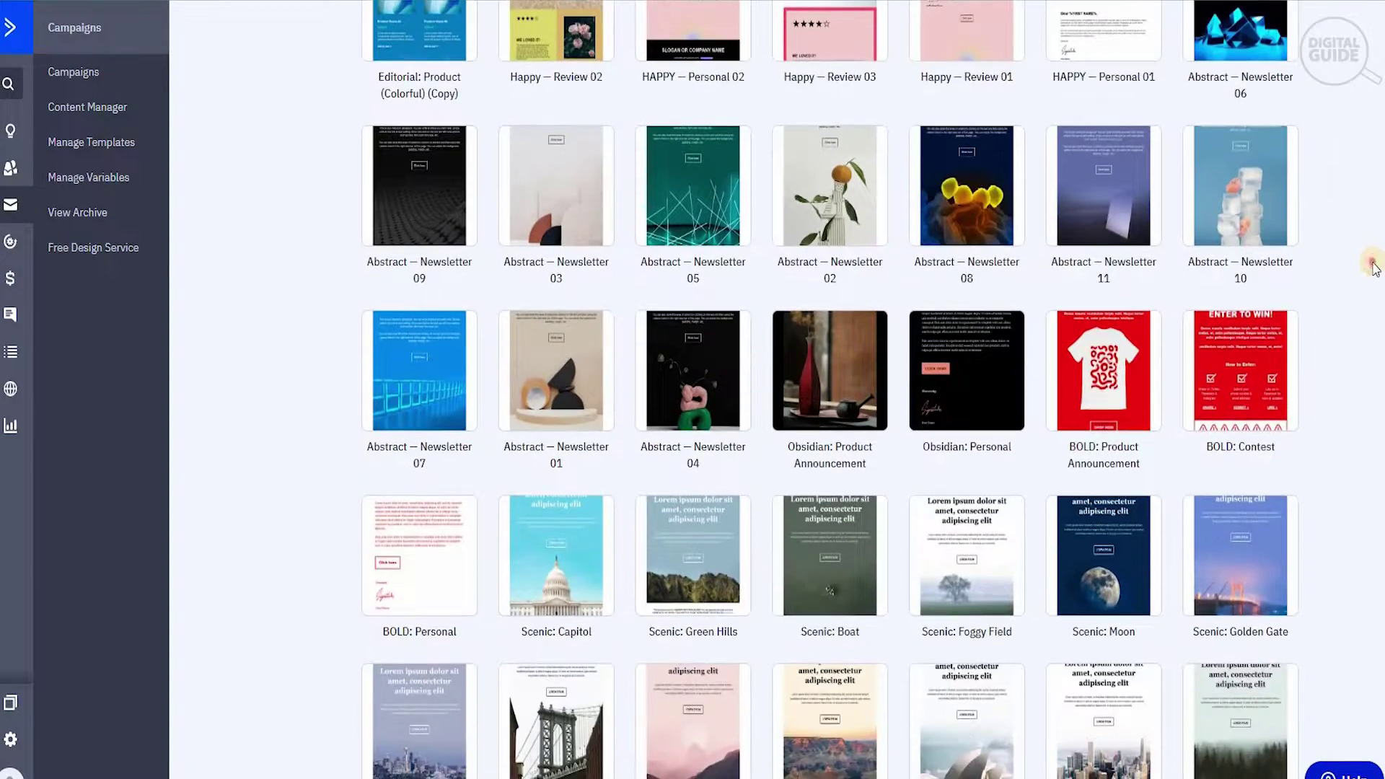
scroll(1369, 271, down, 2)
scroll(1363, 305, down, 2)
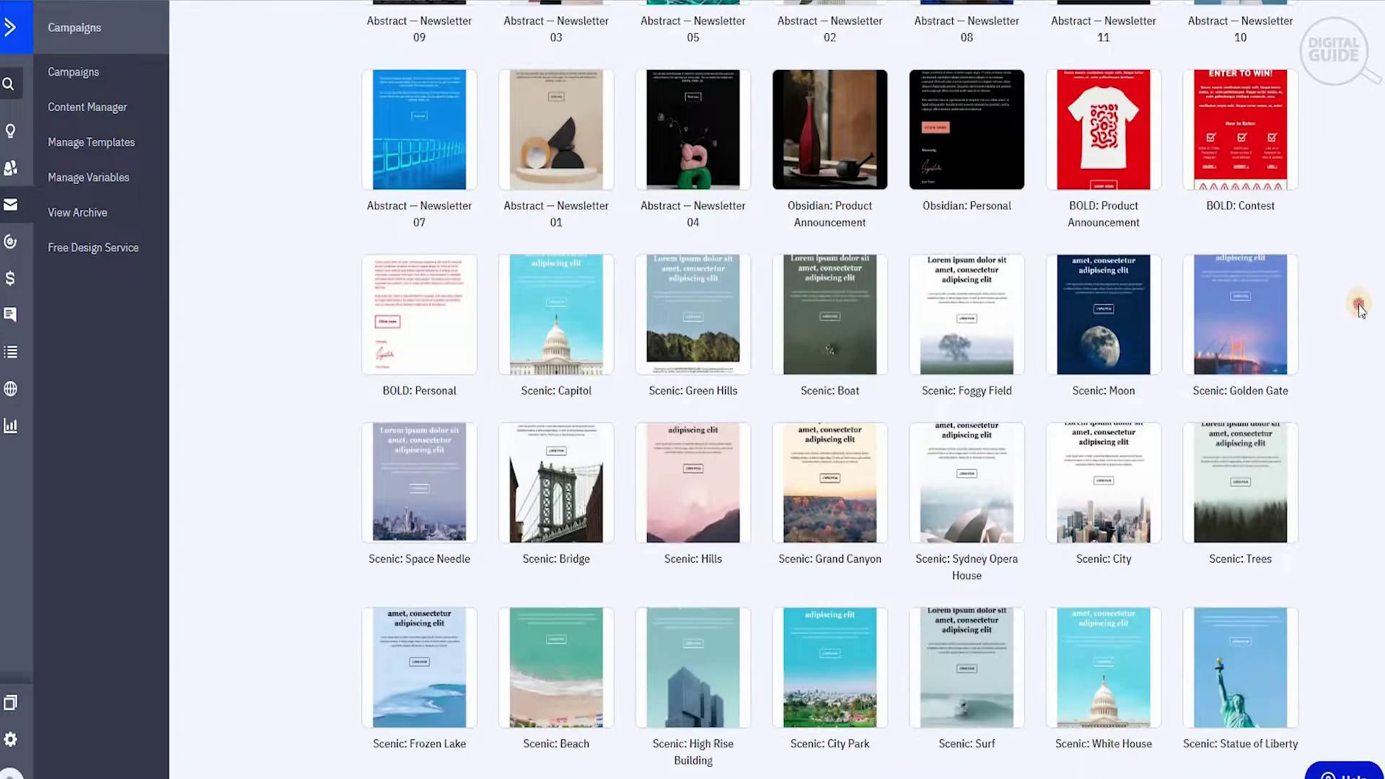
scroll(1362, 304, down, 2)
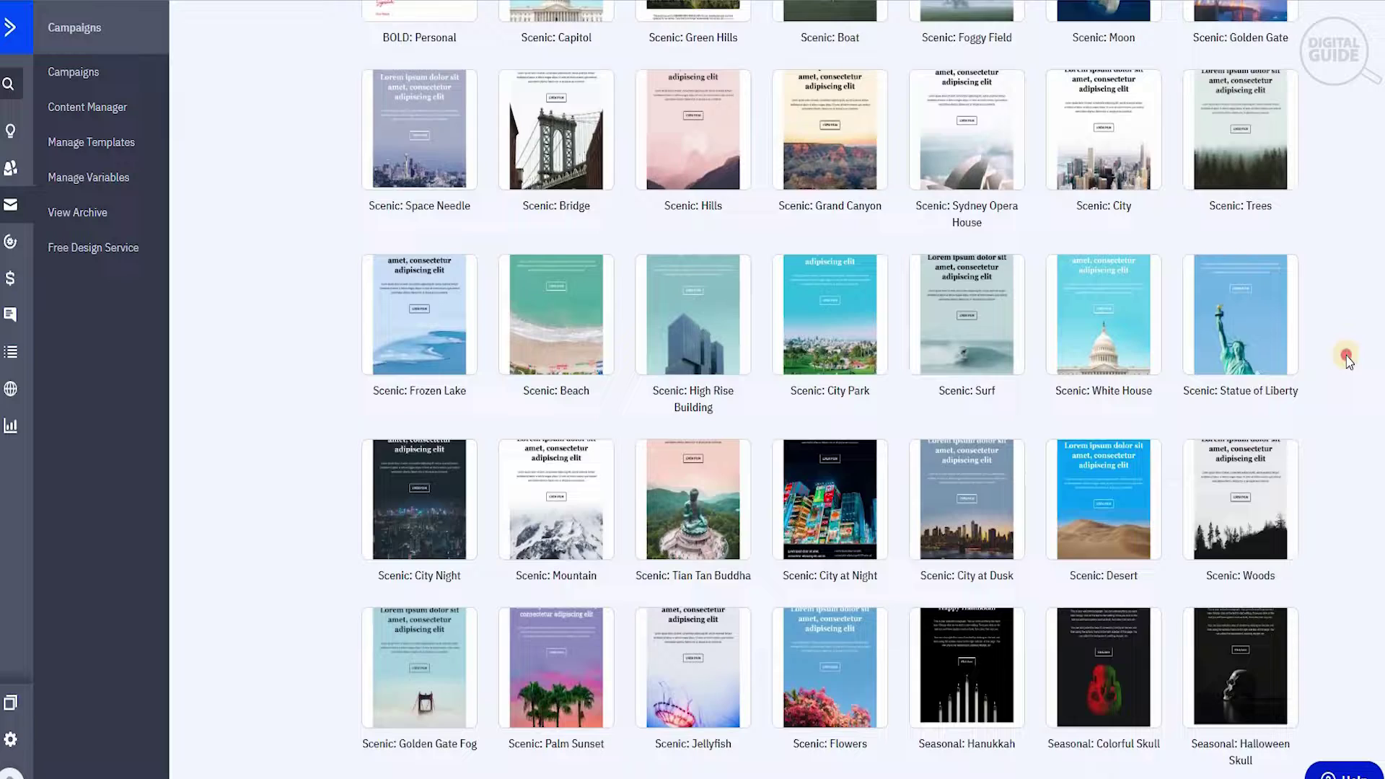
scroll(1347, 357, up, 2)
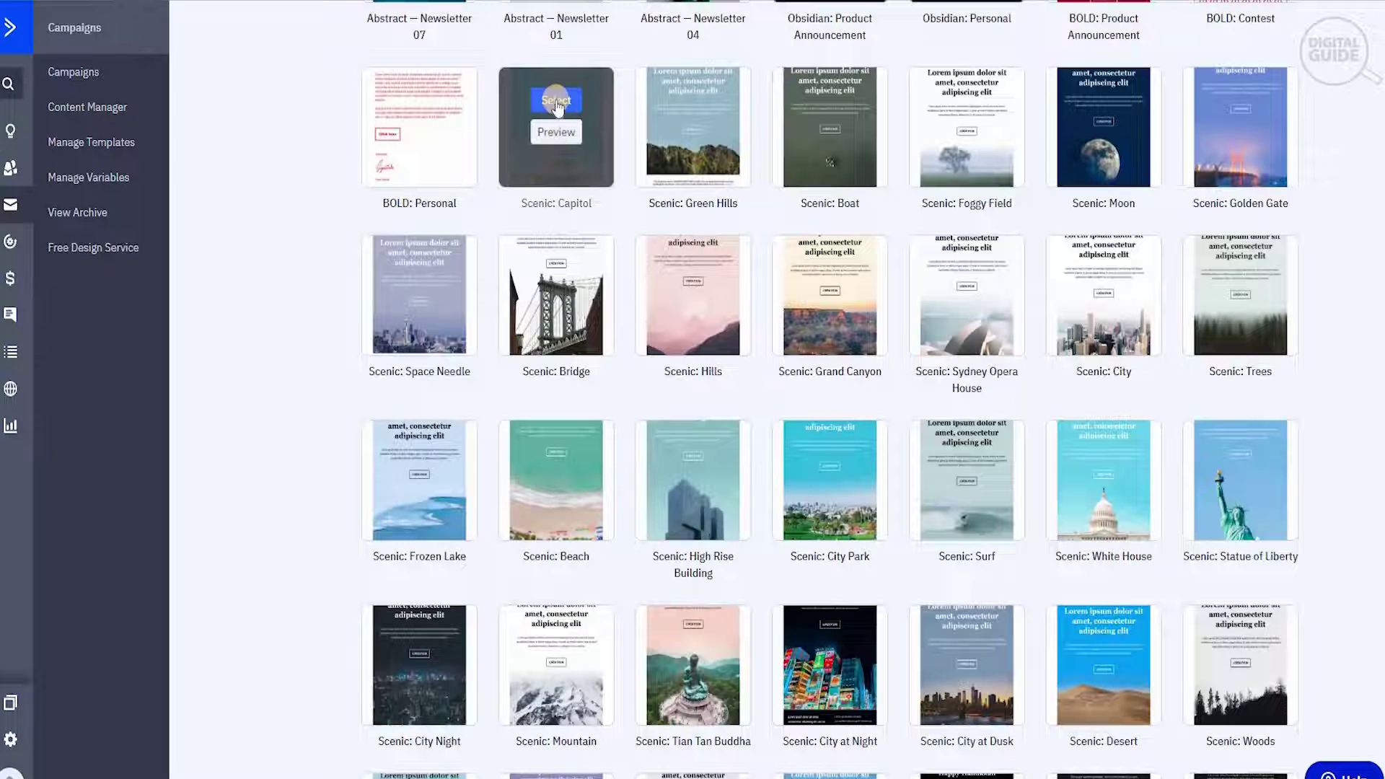
Step: Select the Scenic: Capitol template and confirm sender details with subject 'one life report'
click(556, 101)
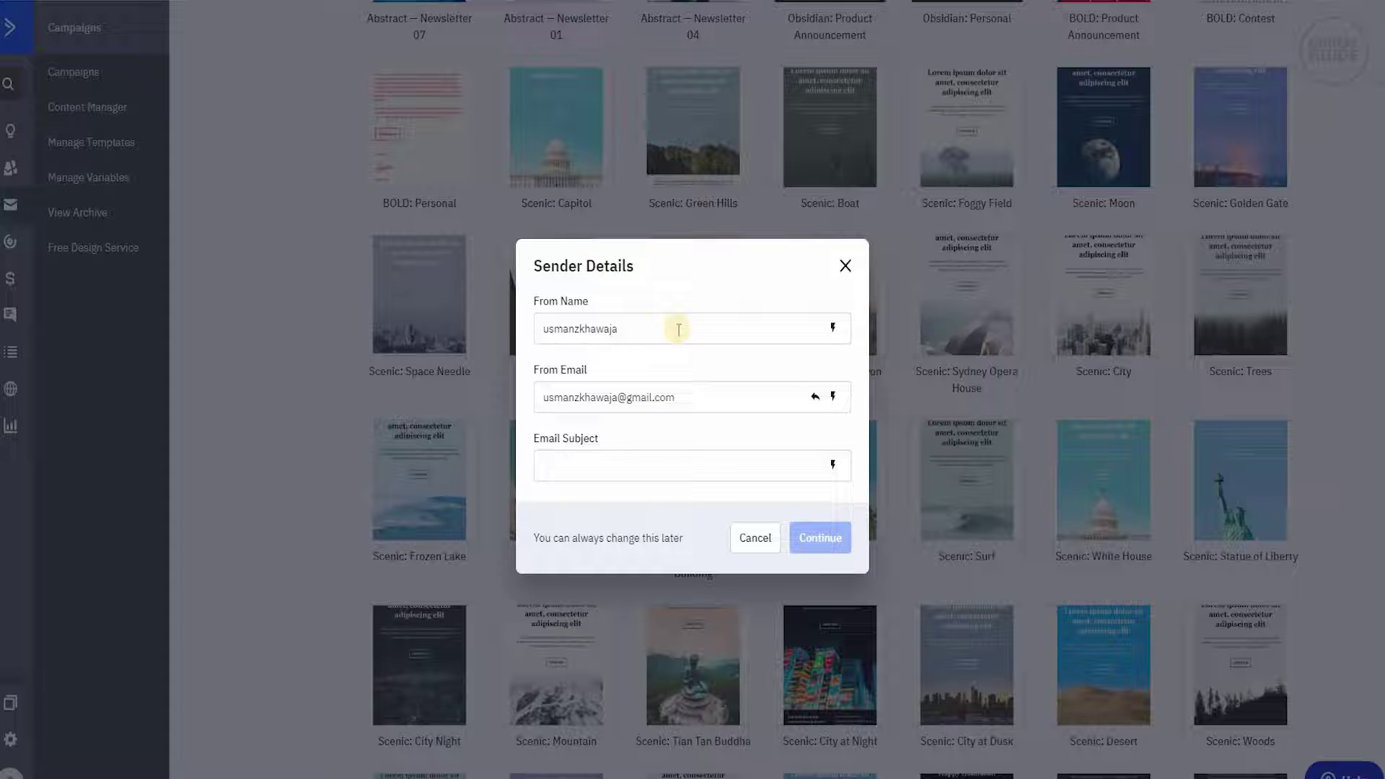
click(655, 474)
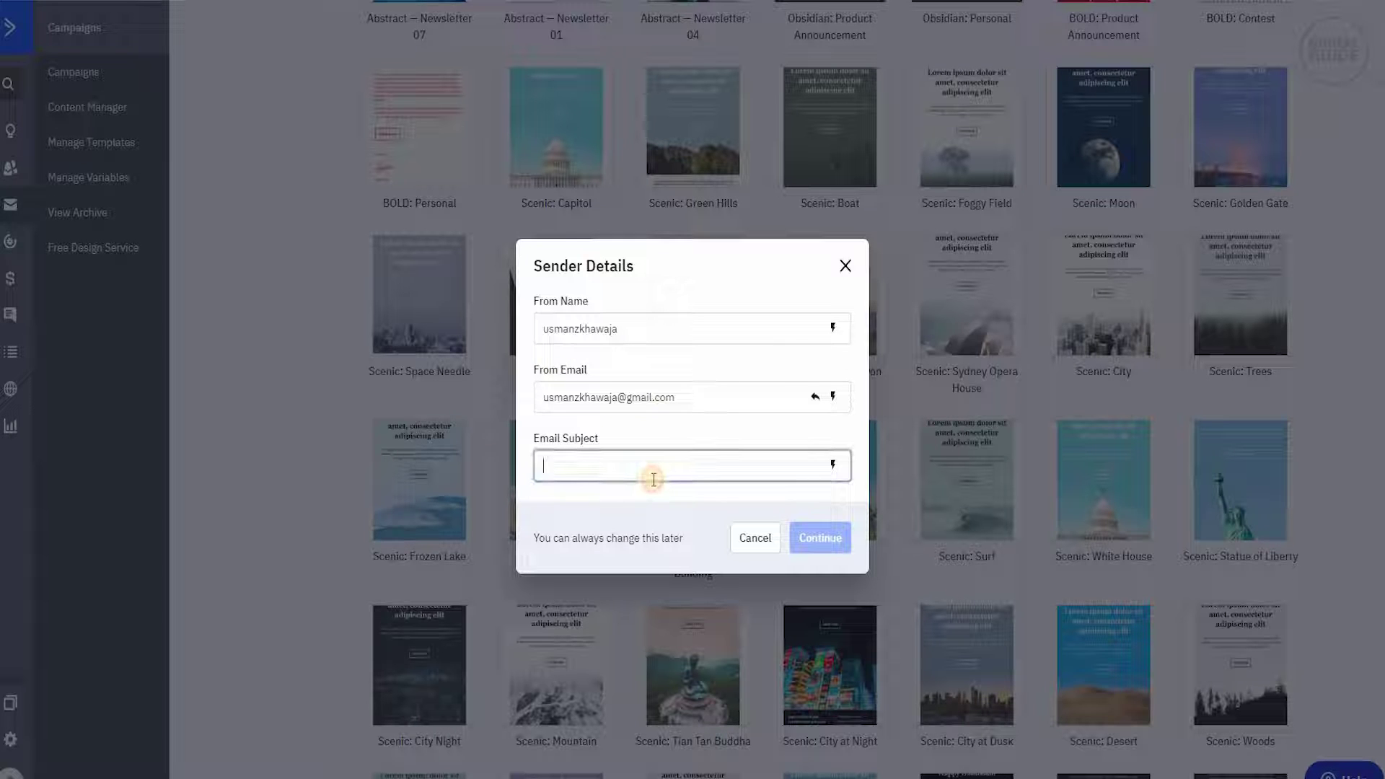
text(one life report)
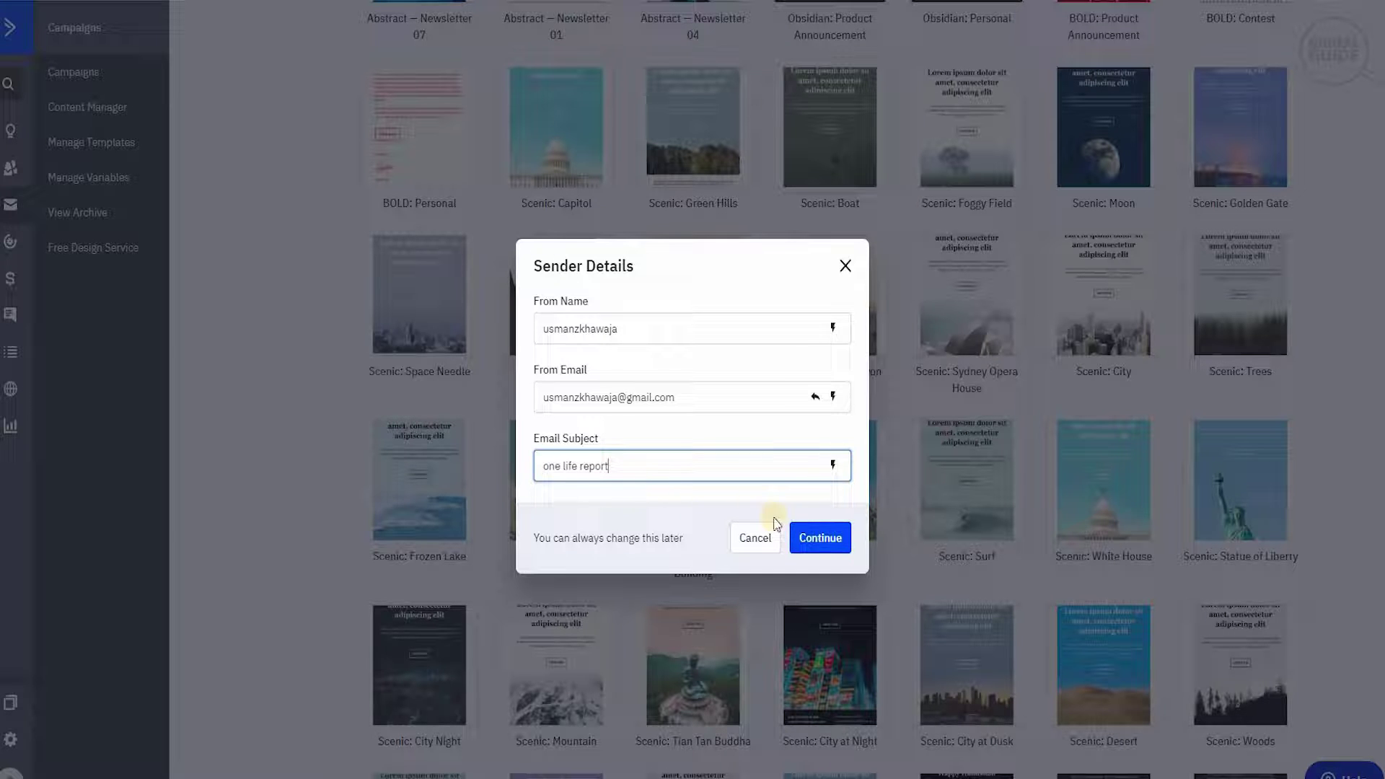
click(820, 538)
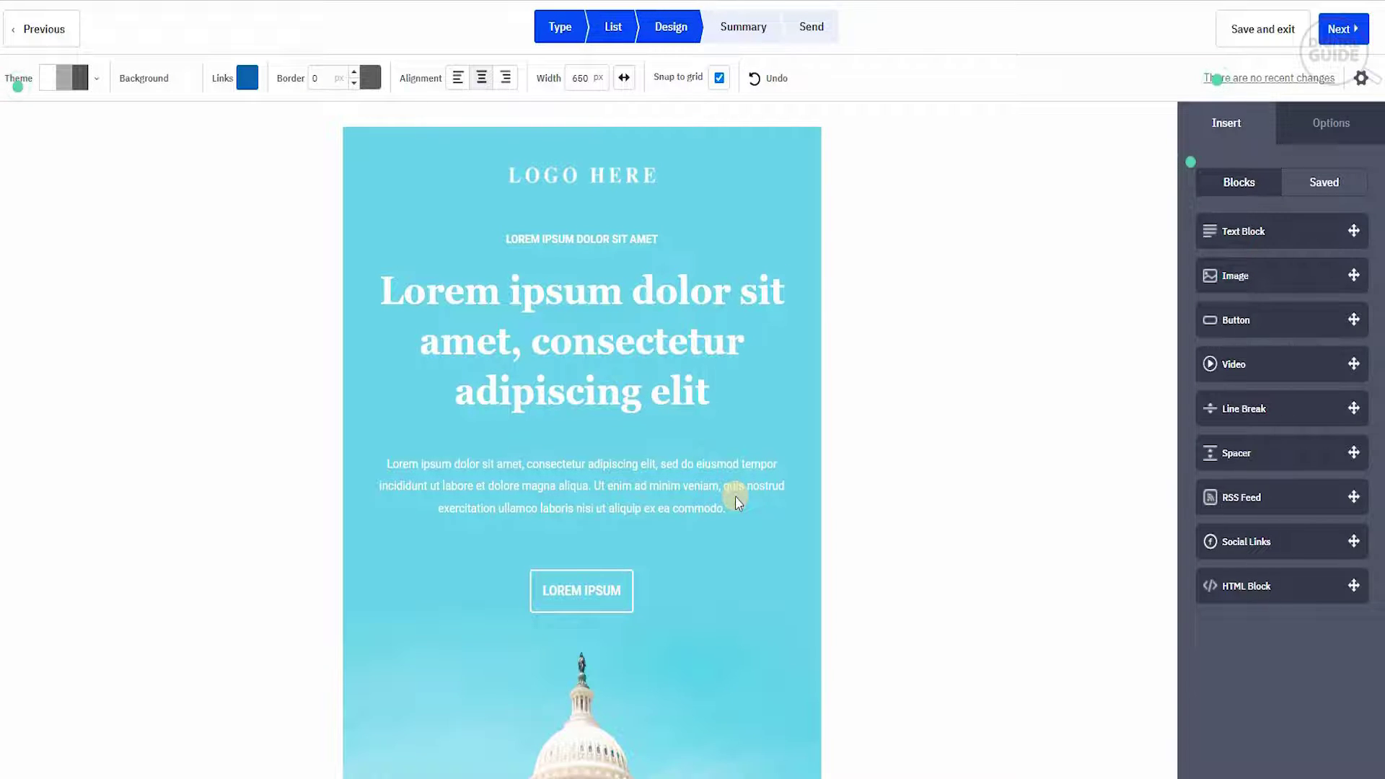
mouse_move(582, 493)
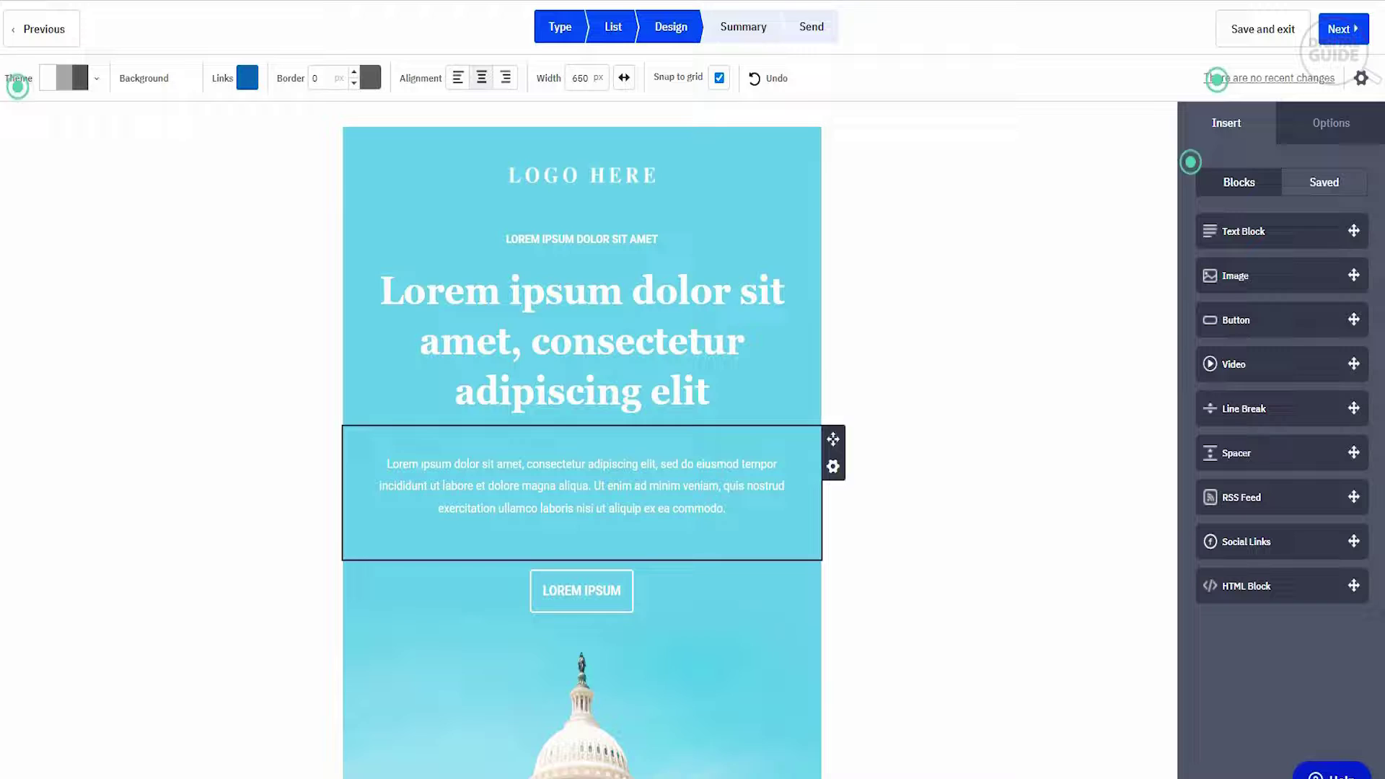
scroll(581, 487, down, 3)
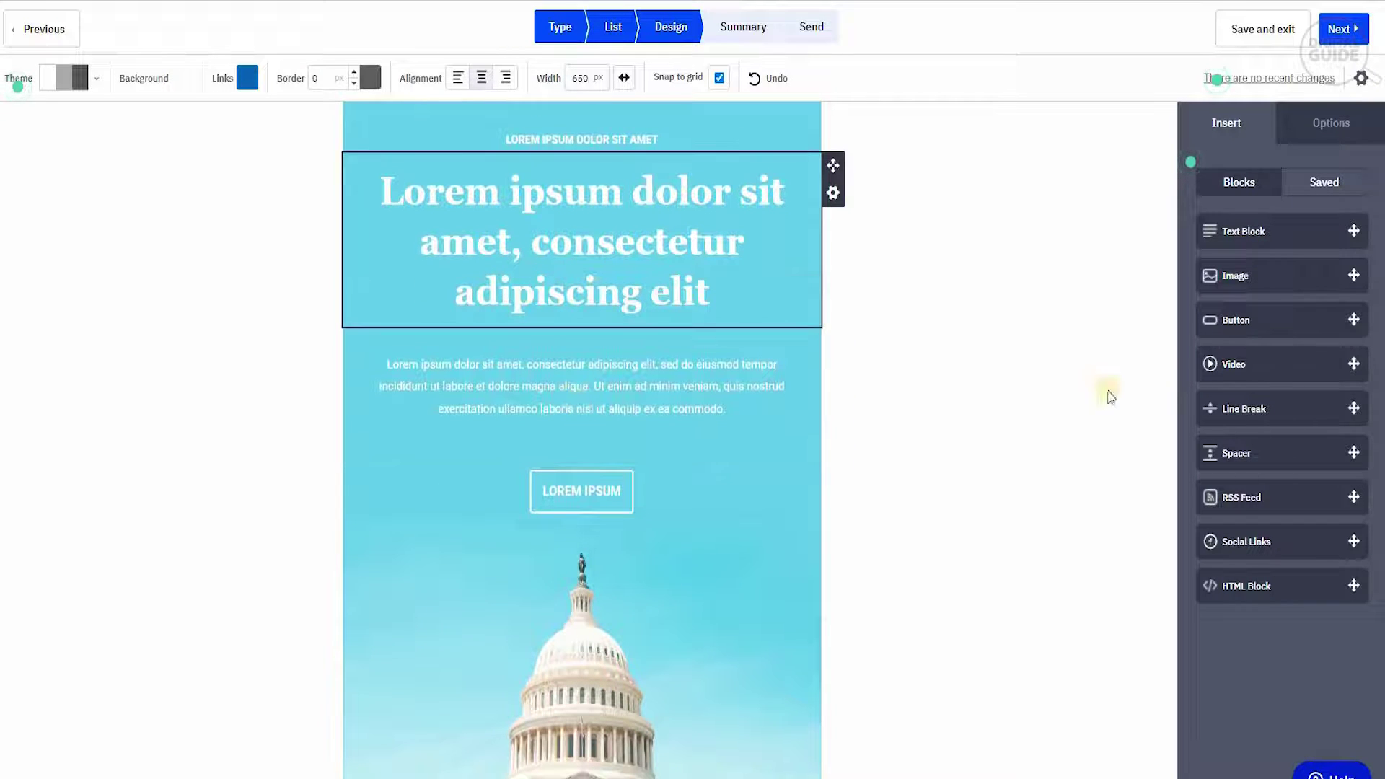
mouse_move(582, 591)
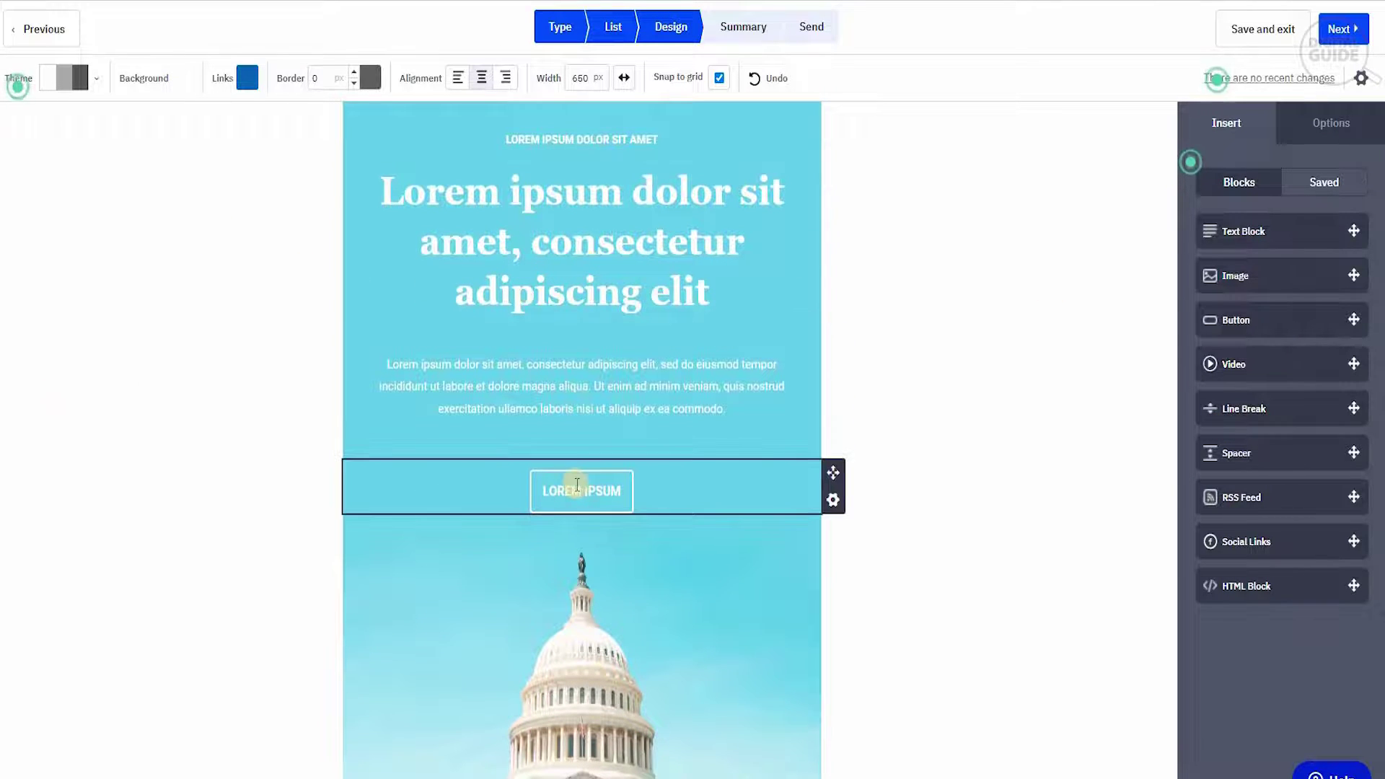
Step: Delete the button block below the intro paragraph and confirm the deletion
click(833, 501)
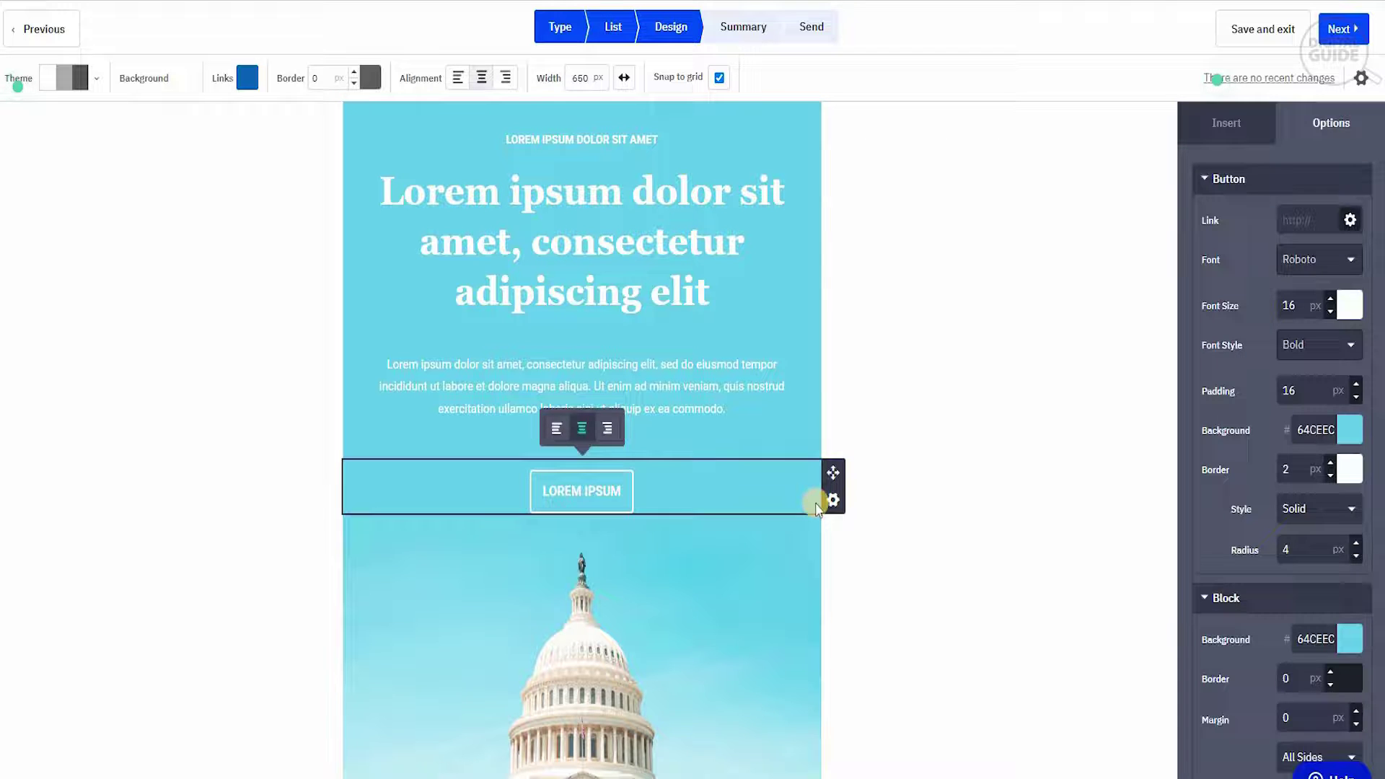
click(817, 508)
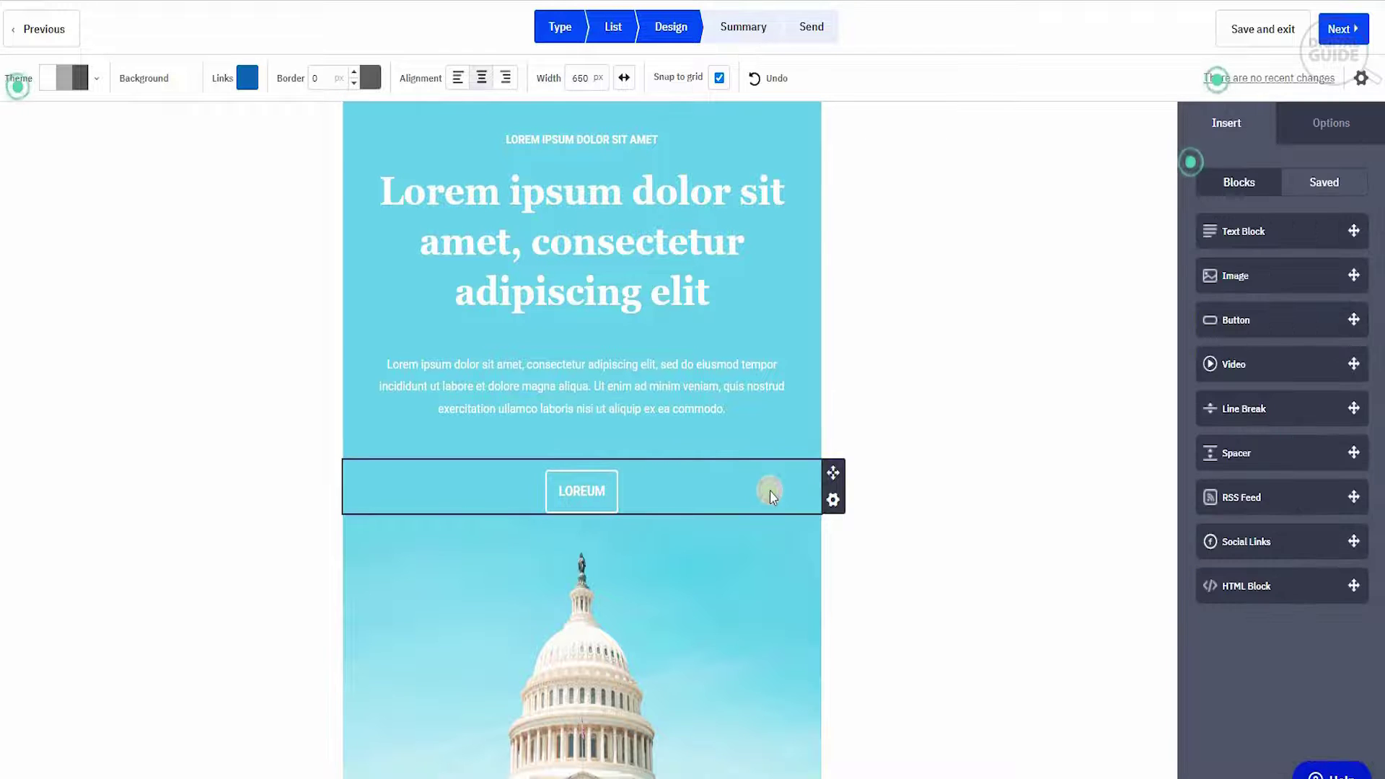
click(833, 500)
click(759, 624)
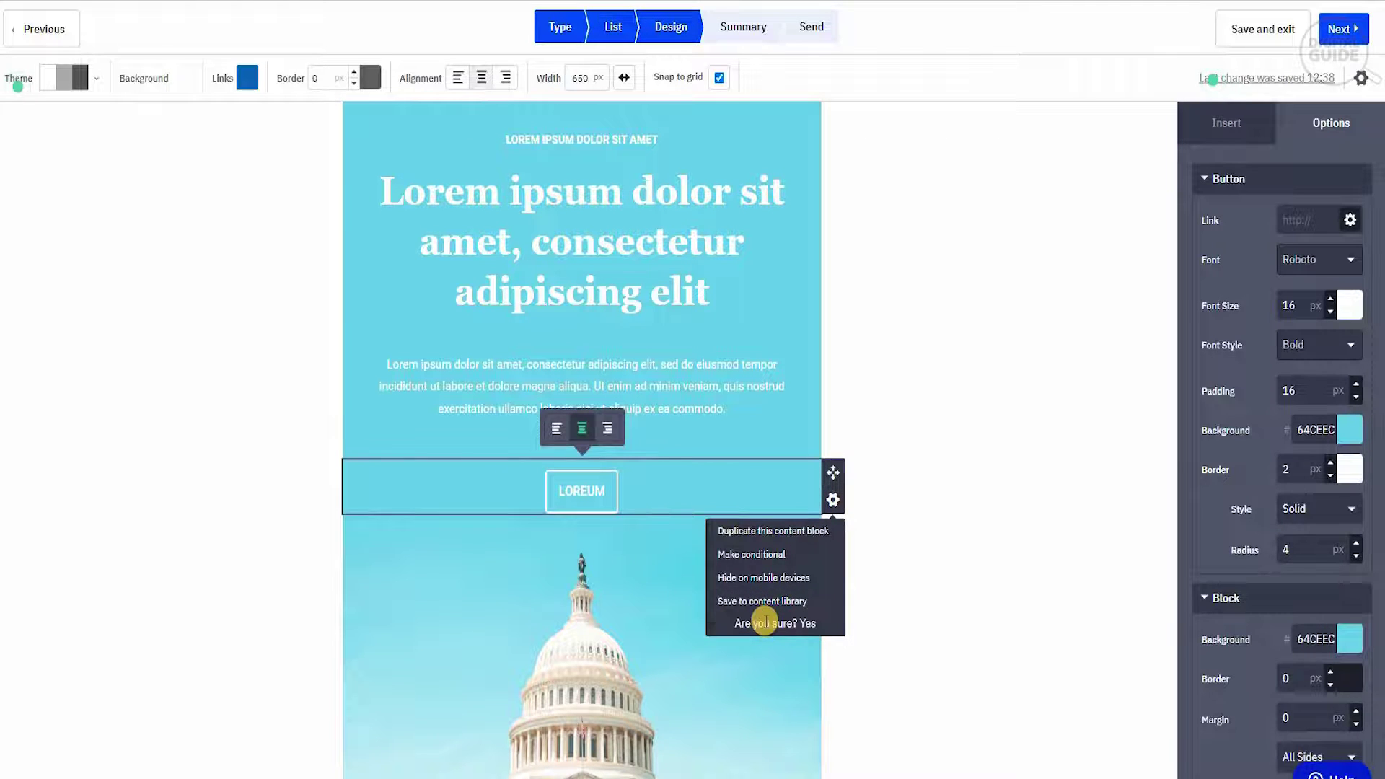
click(806, 625)
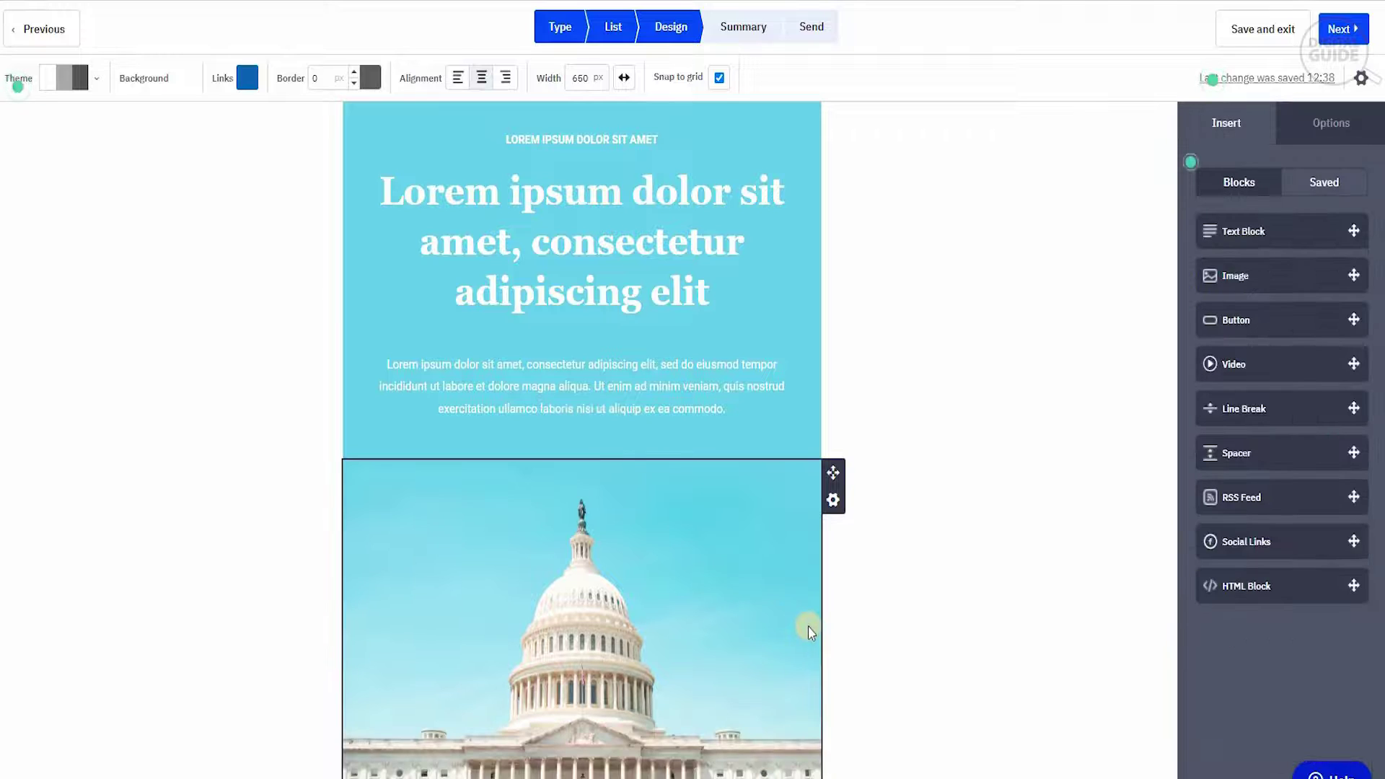
click(659, 373)
click(728, 408)
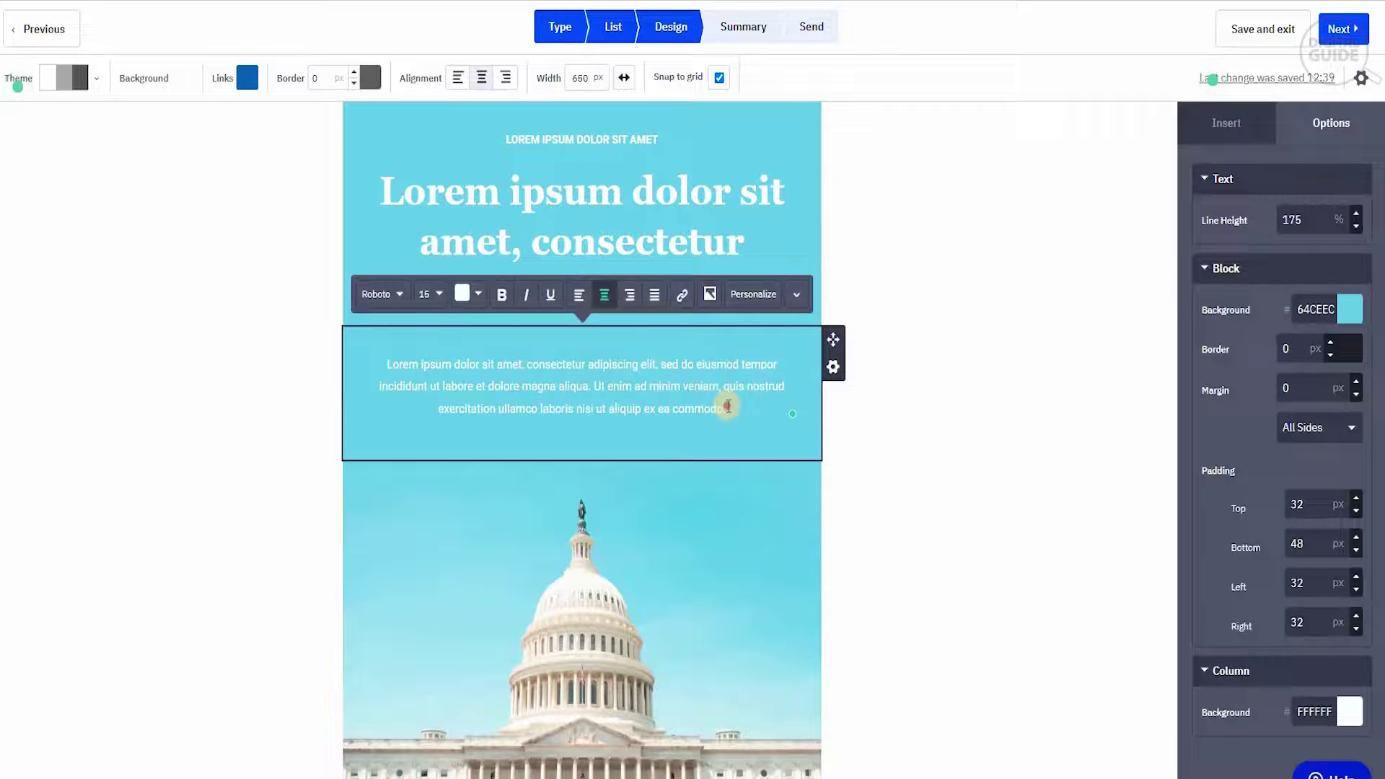
drag(726, 407, 378, 346)
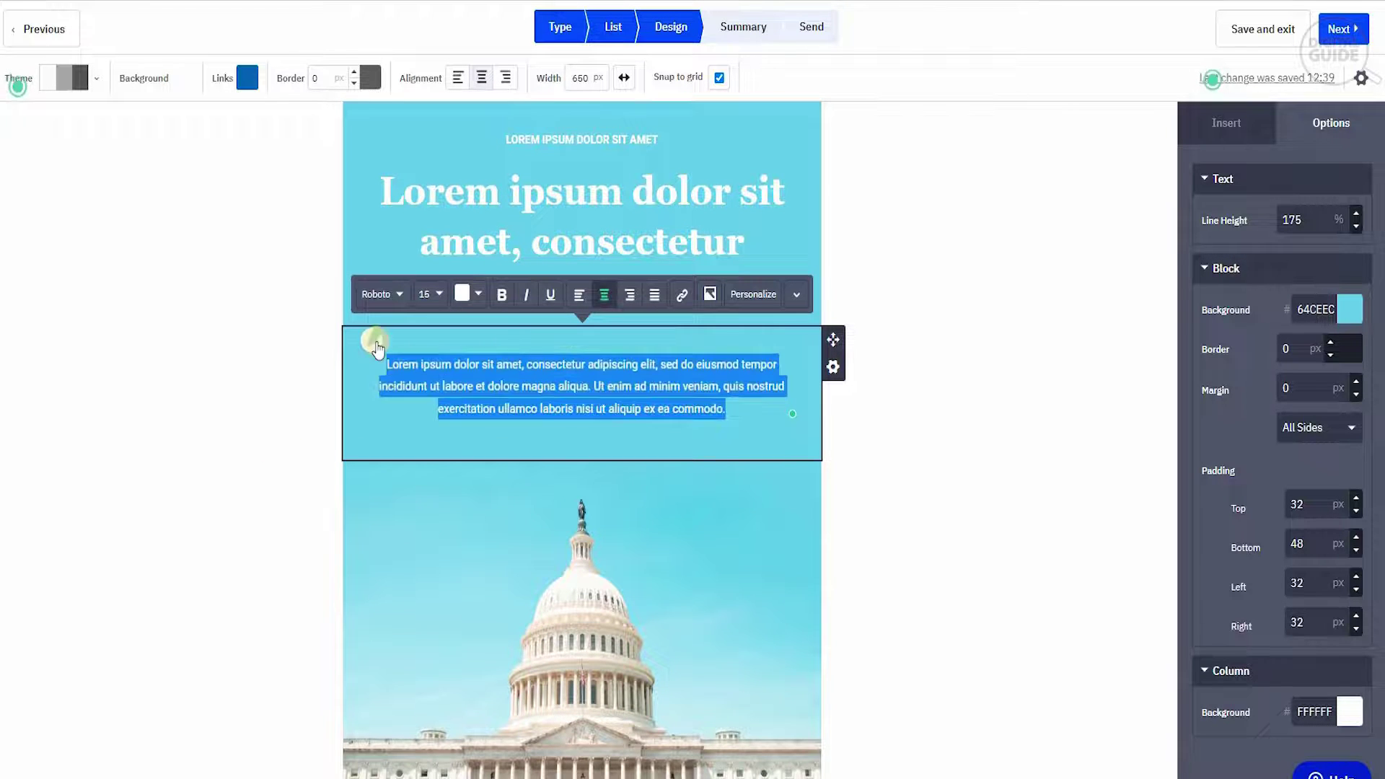
key(Delete)
text(e life reso)
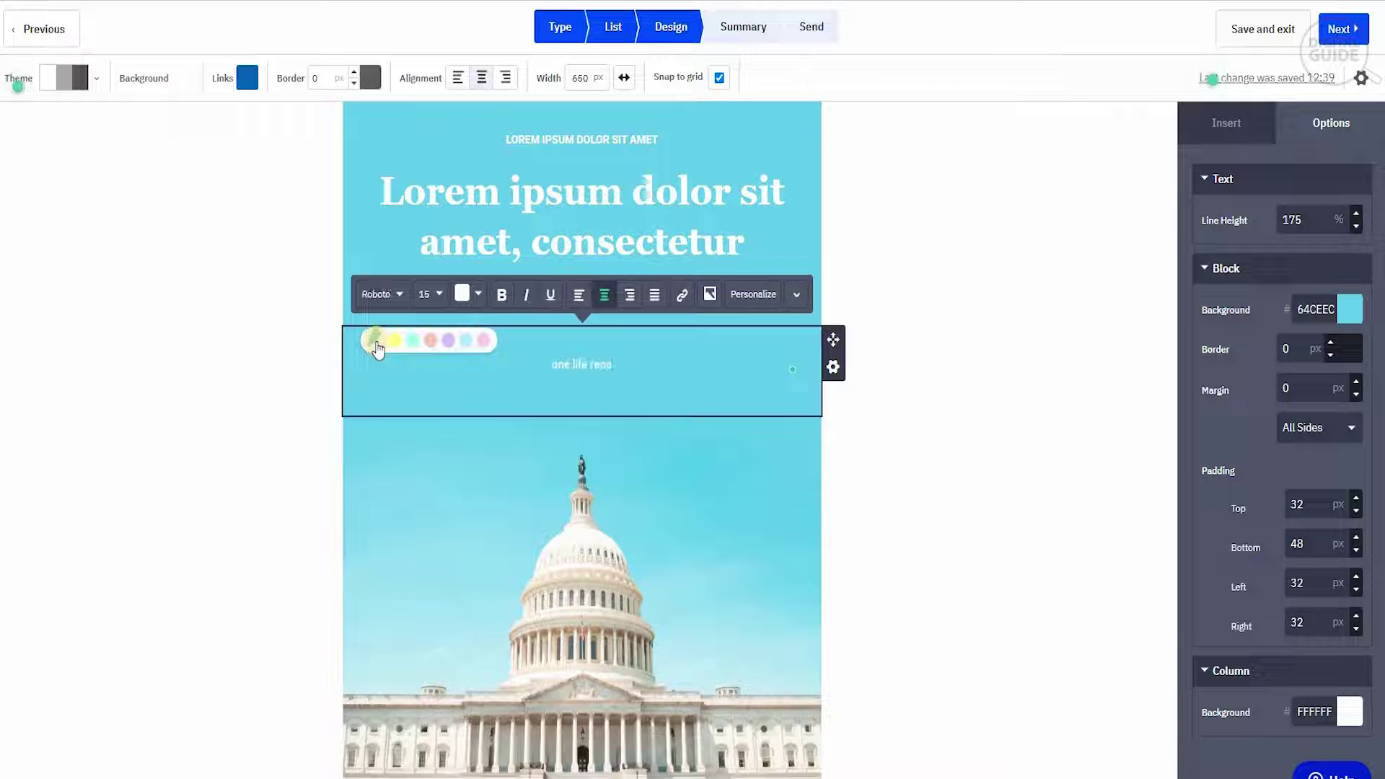
text(rt)
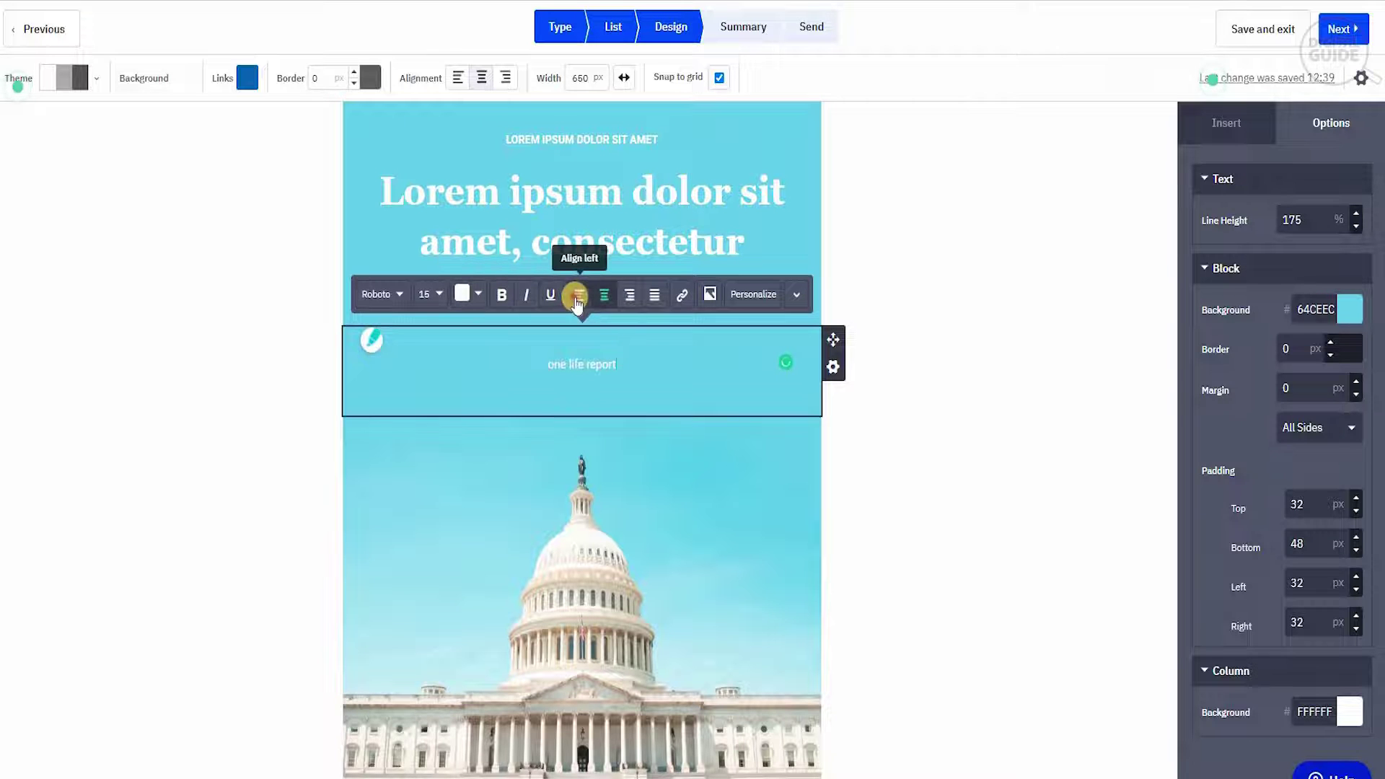
click(630, 295)
click(654, 294)
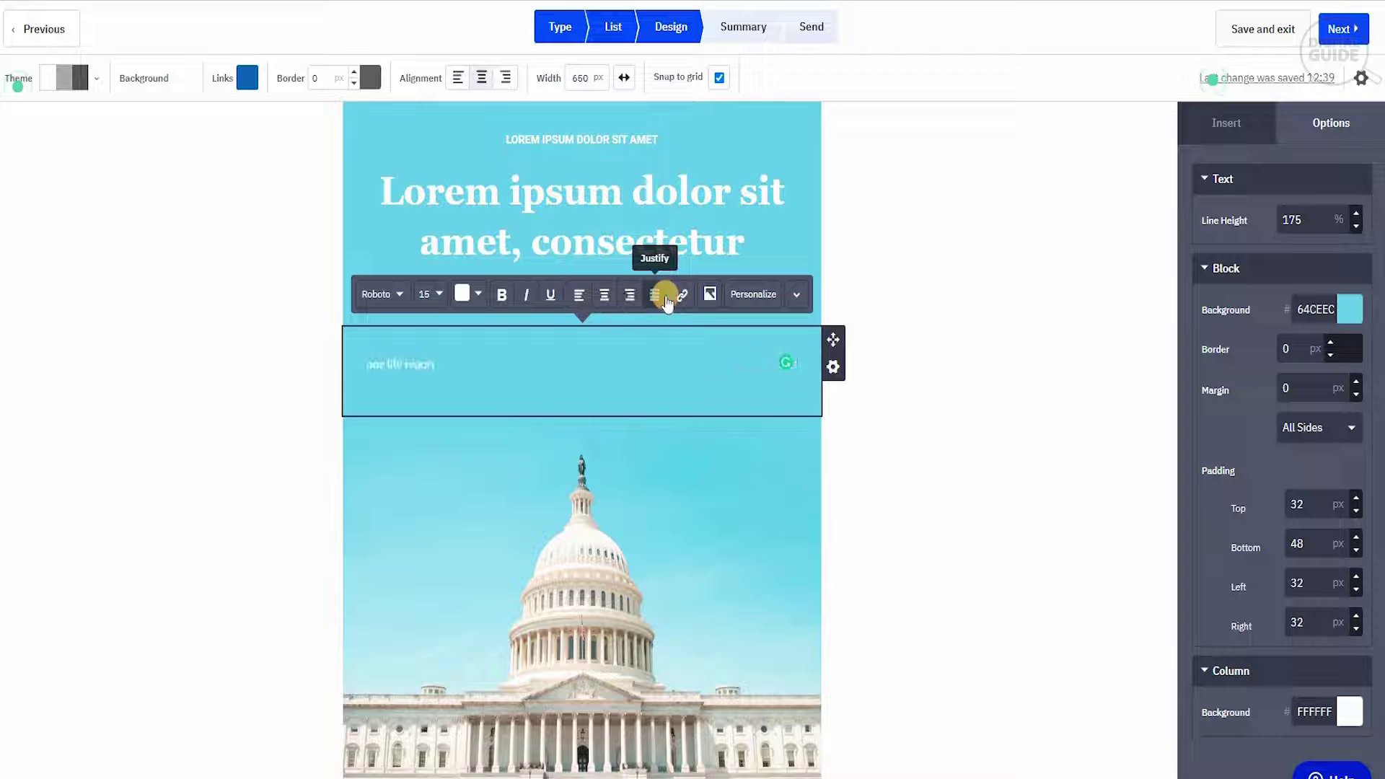
click(606, 294)
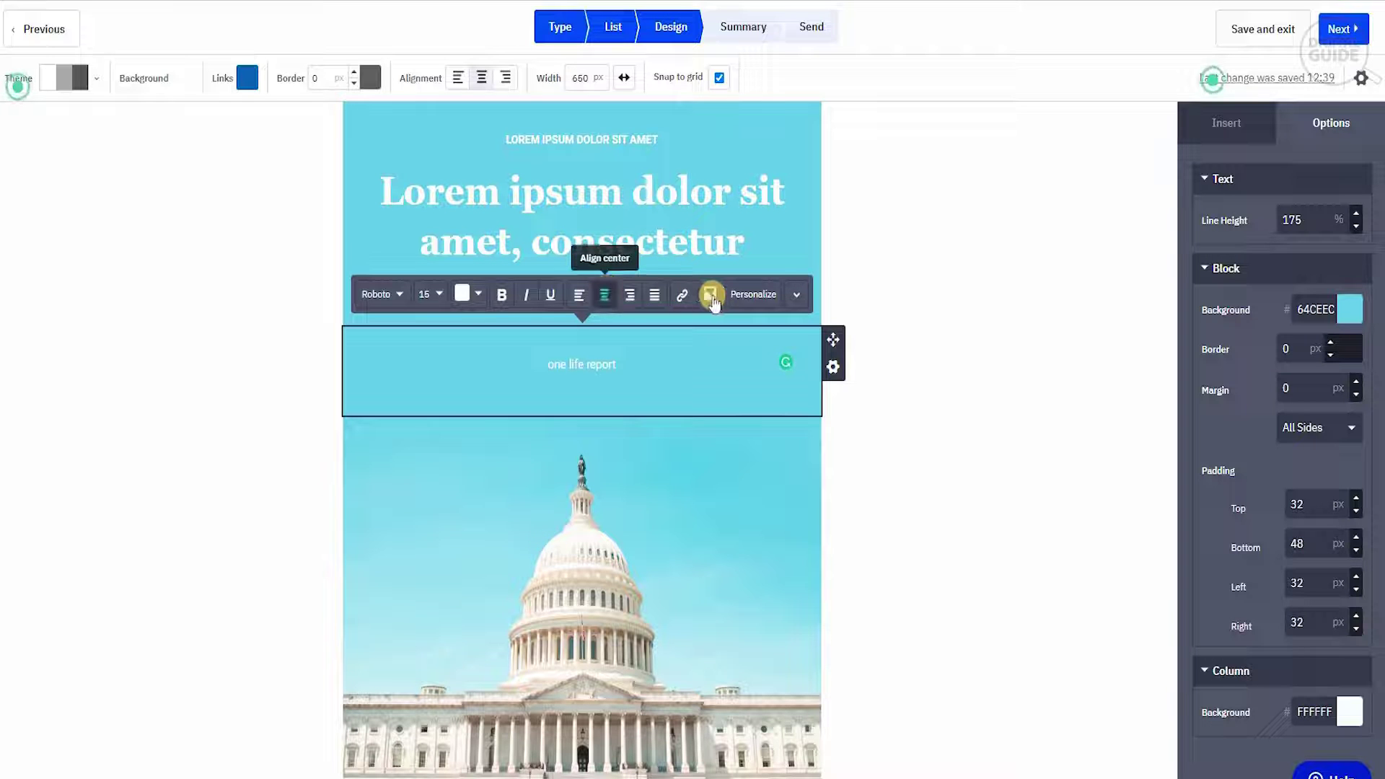
Step: Browse the Message, Social, Dropbox and SurveyMonkey personalization categories, then close the dialog
click(753, 295)
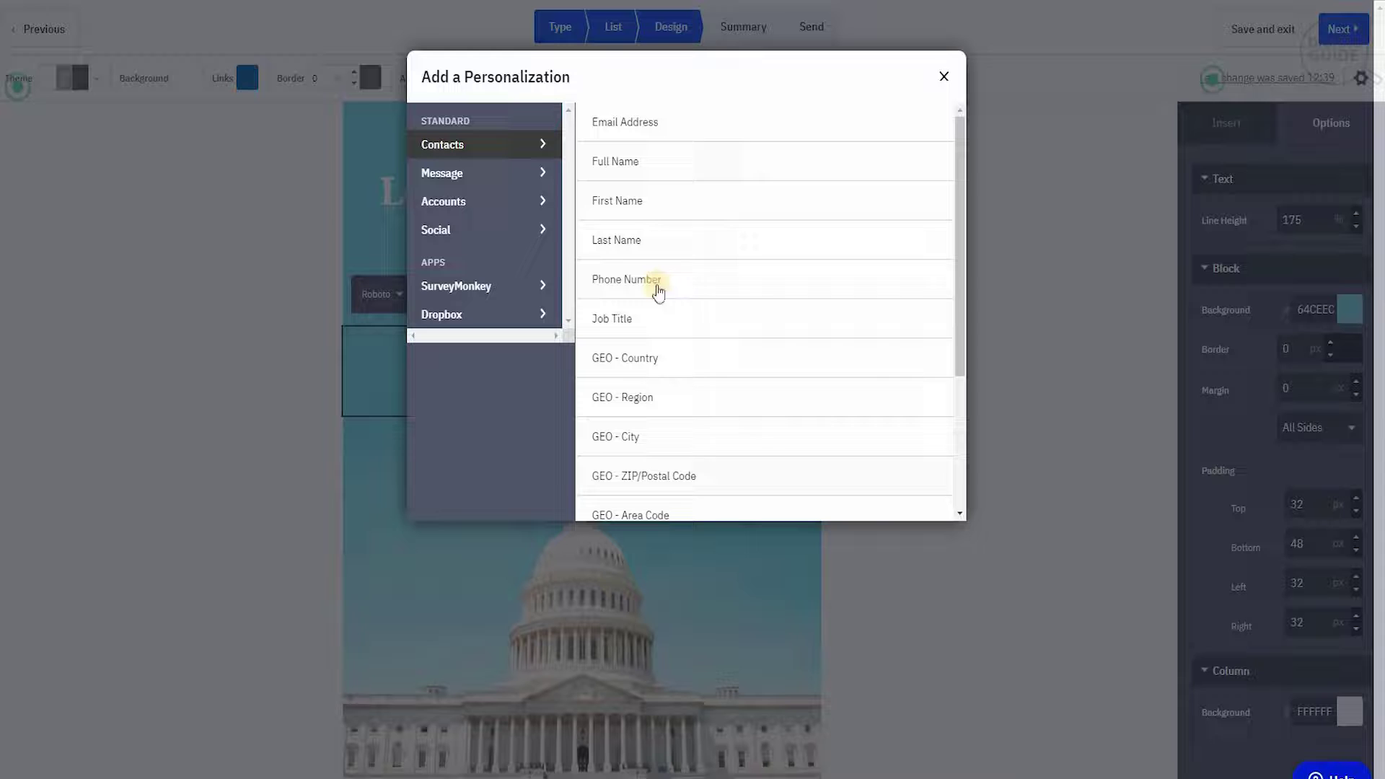
click(500, 173)
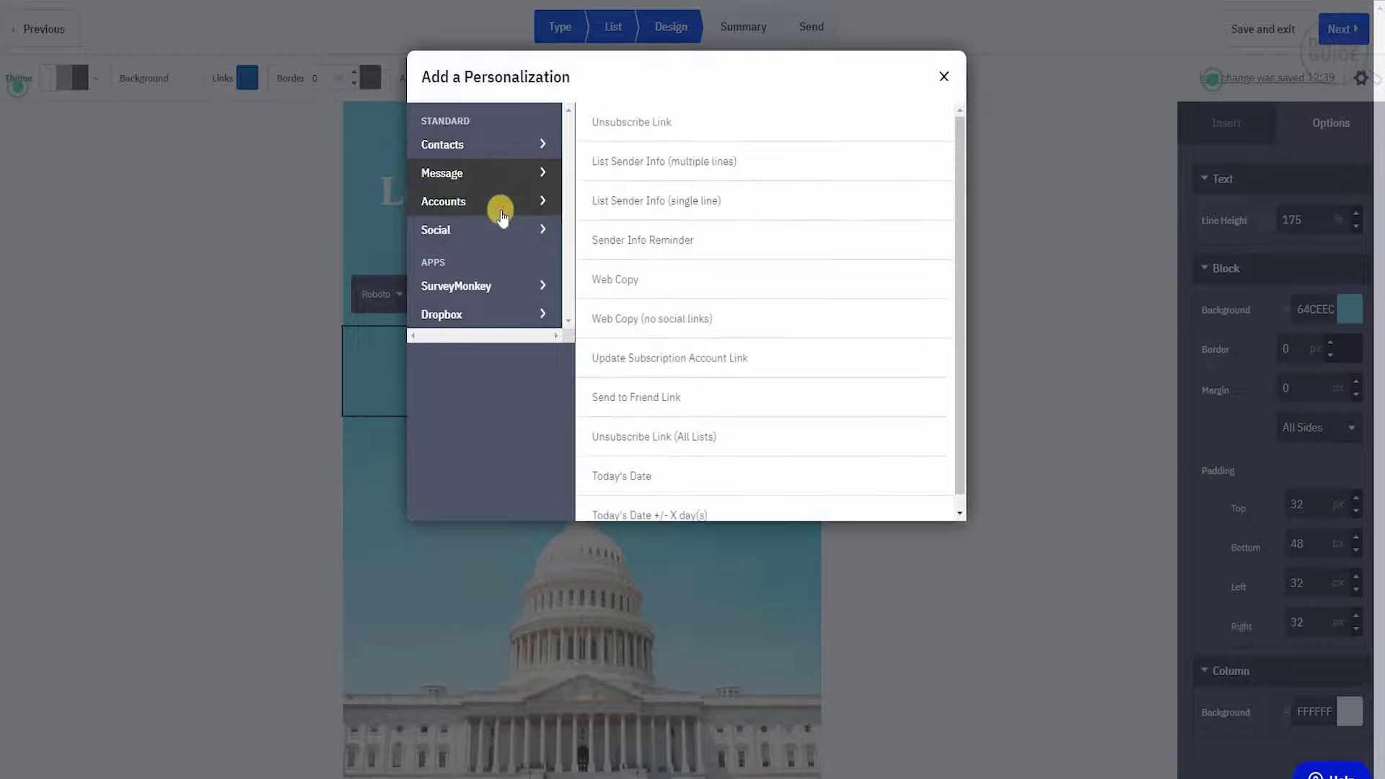
click(500, 203)
click(500, 229)
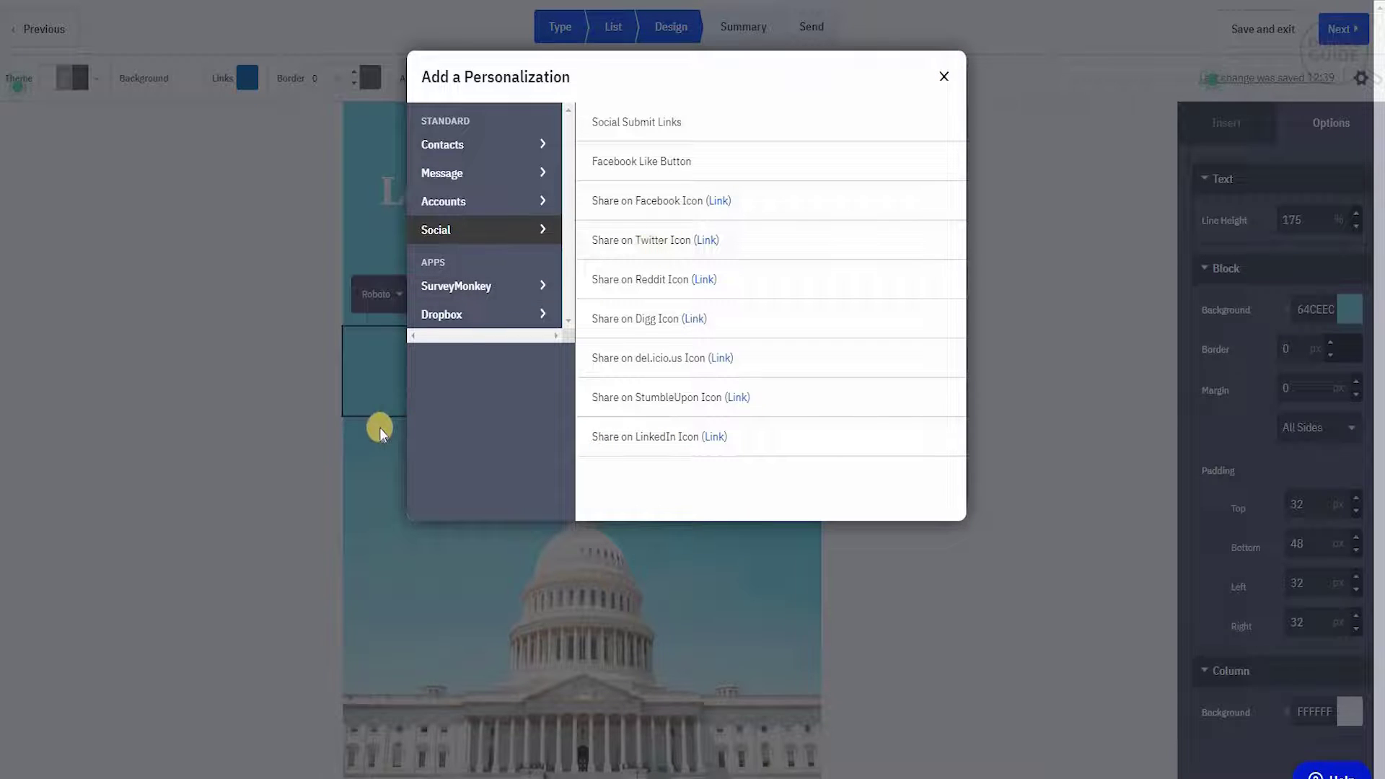
click(465, 318)
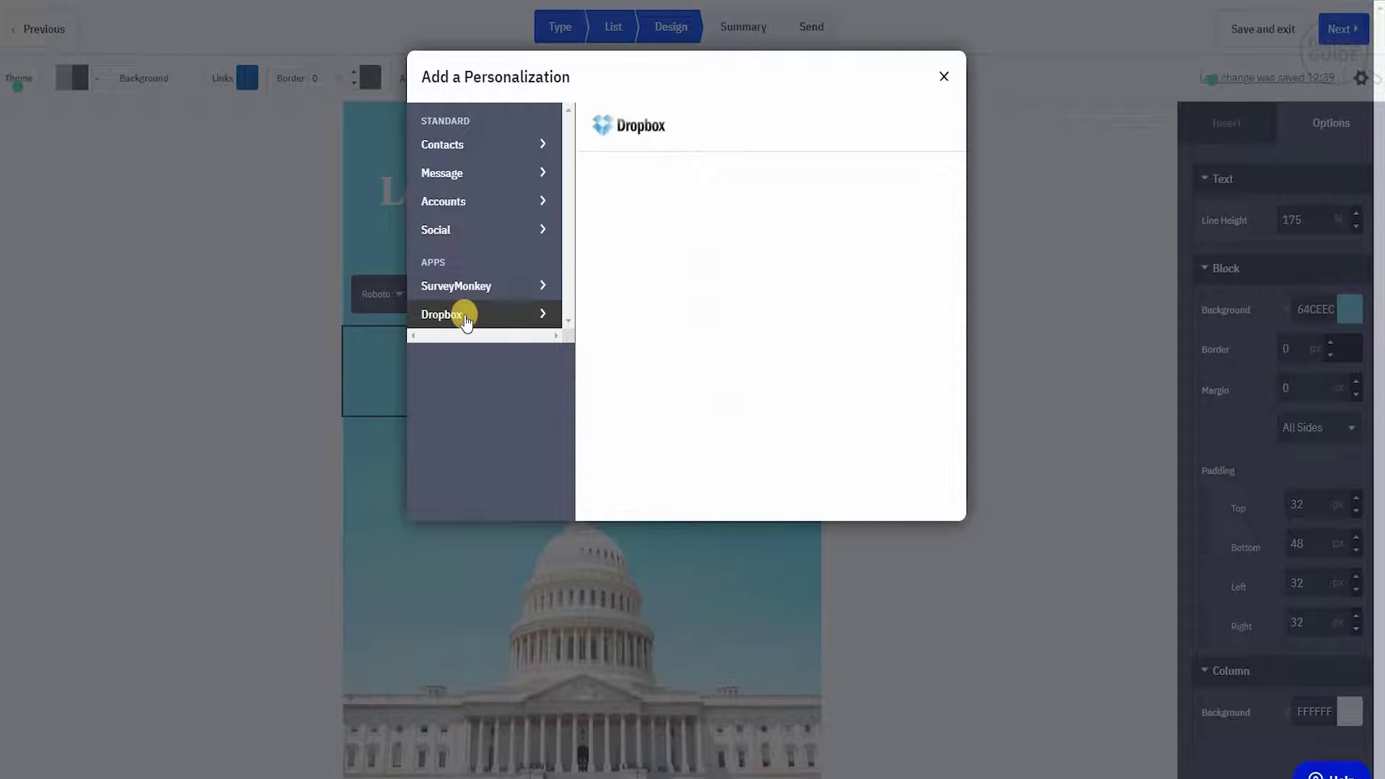
click(472, 285)
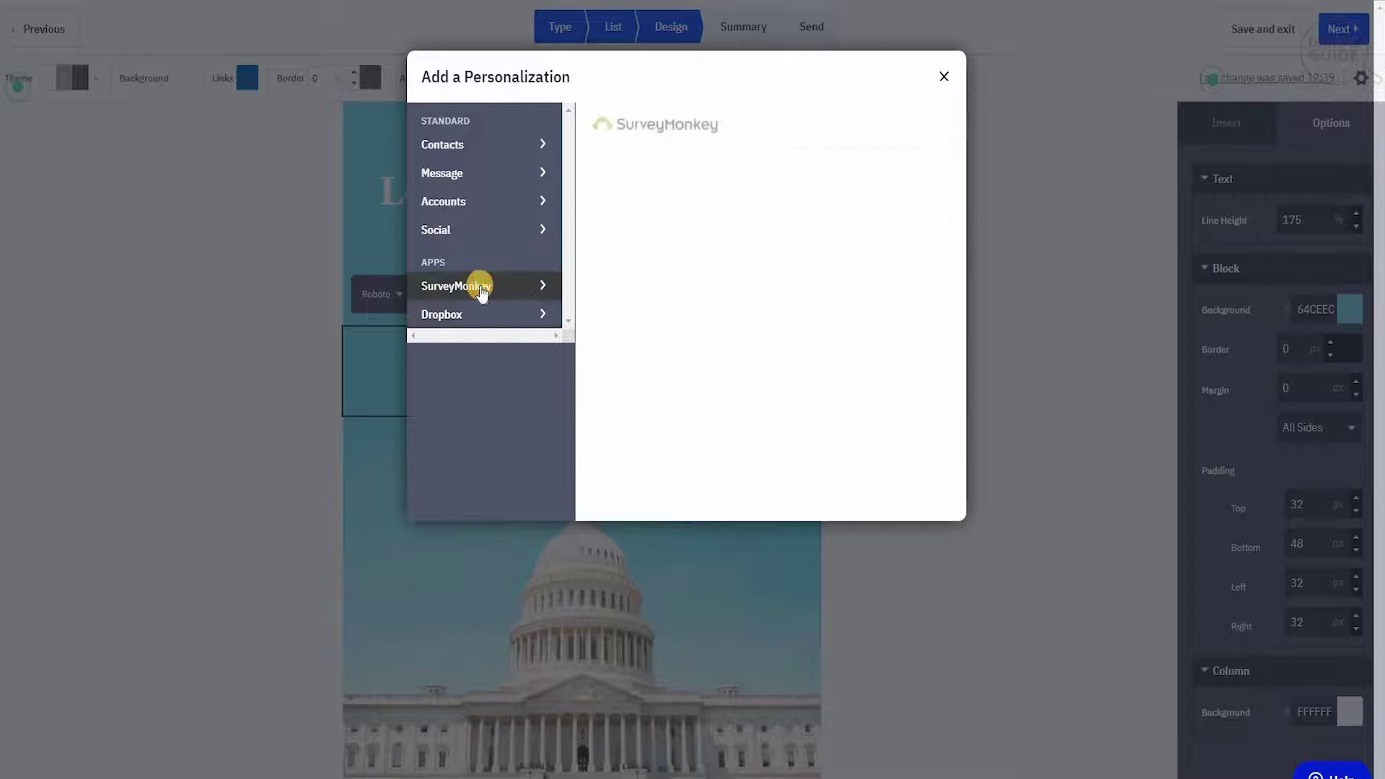
click(946, 83)
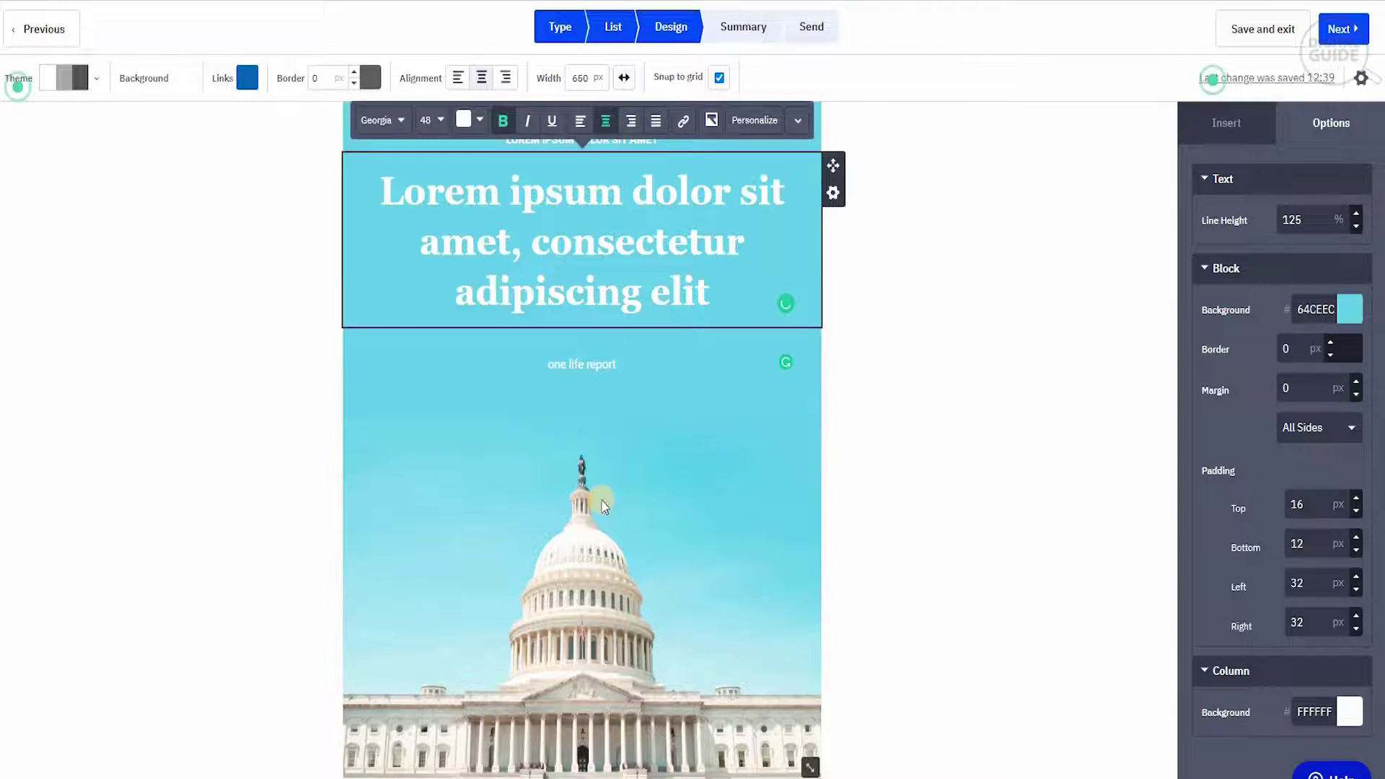
Step: Select the Capitol image and try dragging in a block, leaving the design unchanged
click(638, 527)
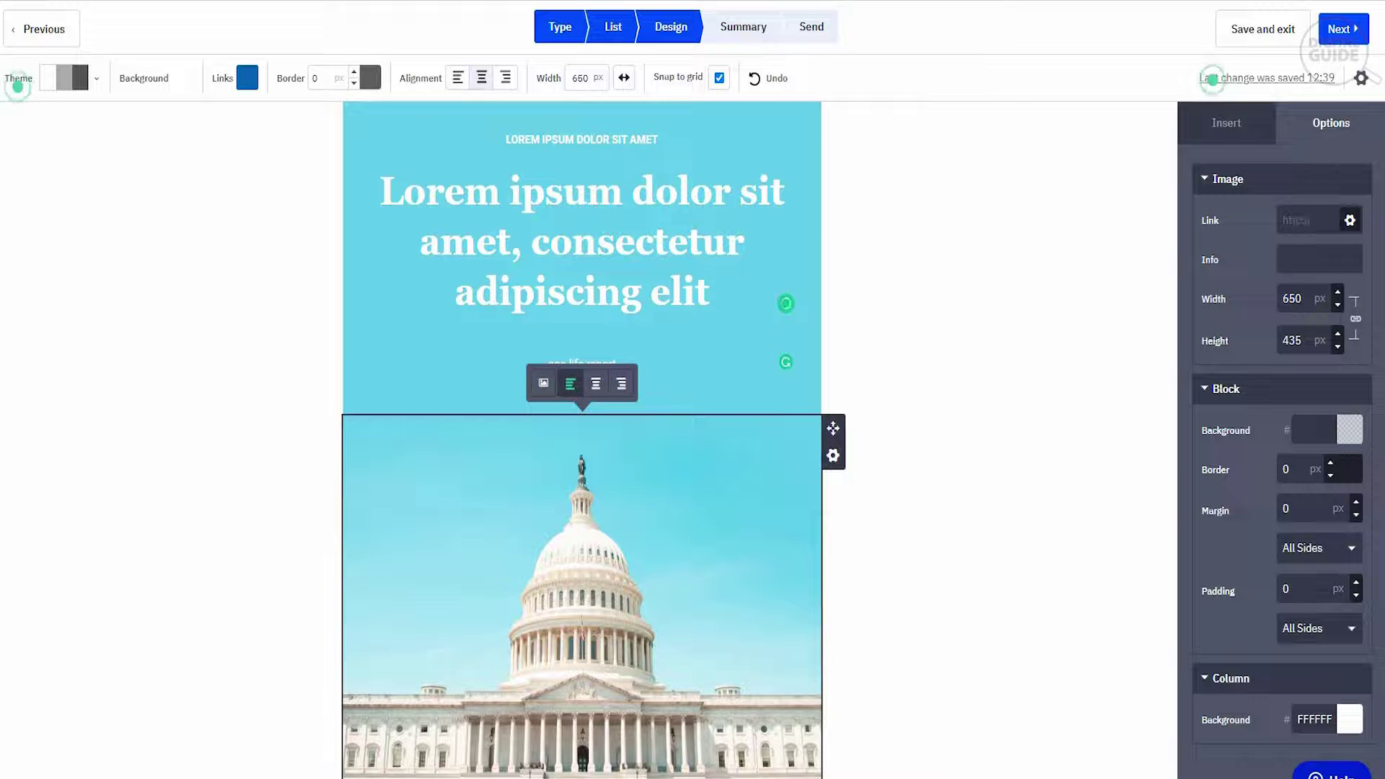
click(1351, 225)
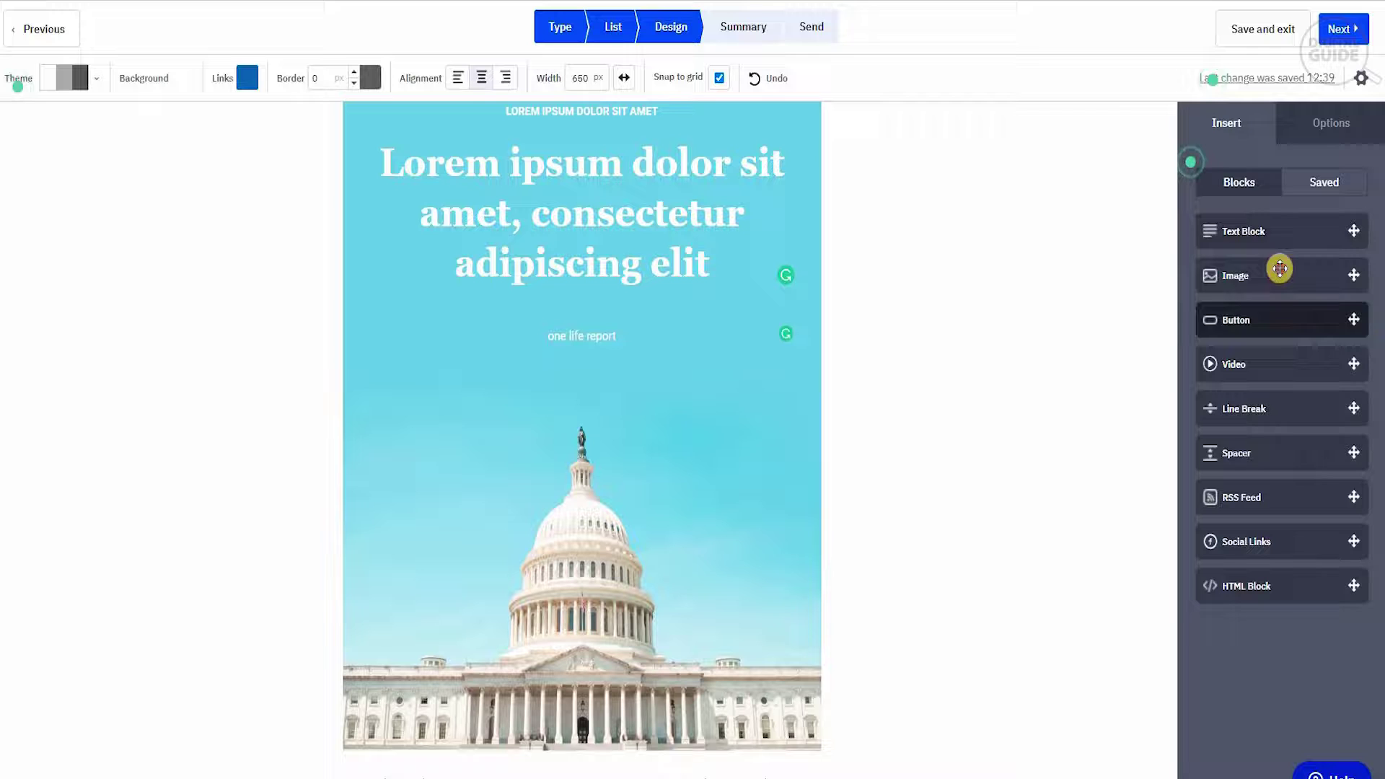
drag(1293, 317, 1284, 232)
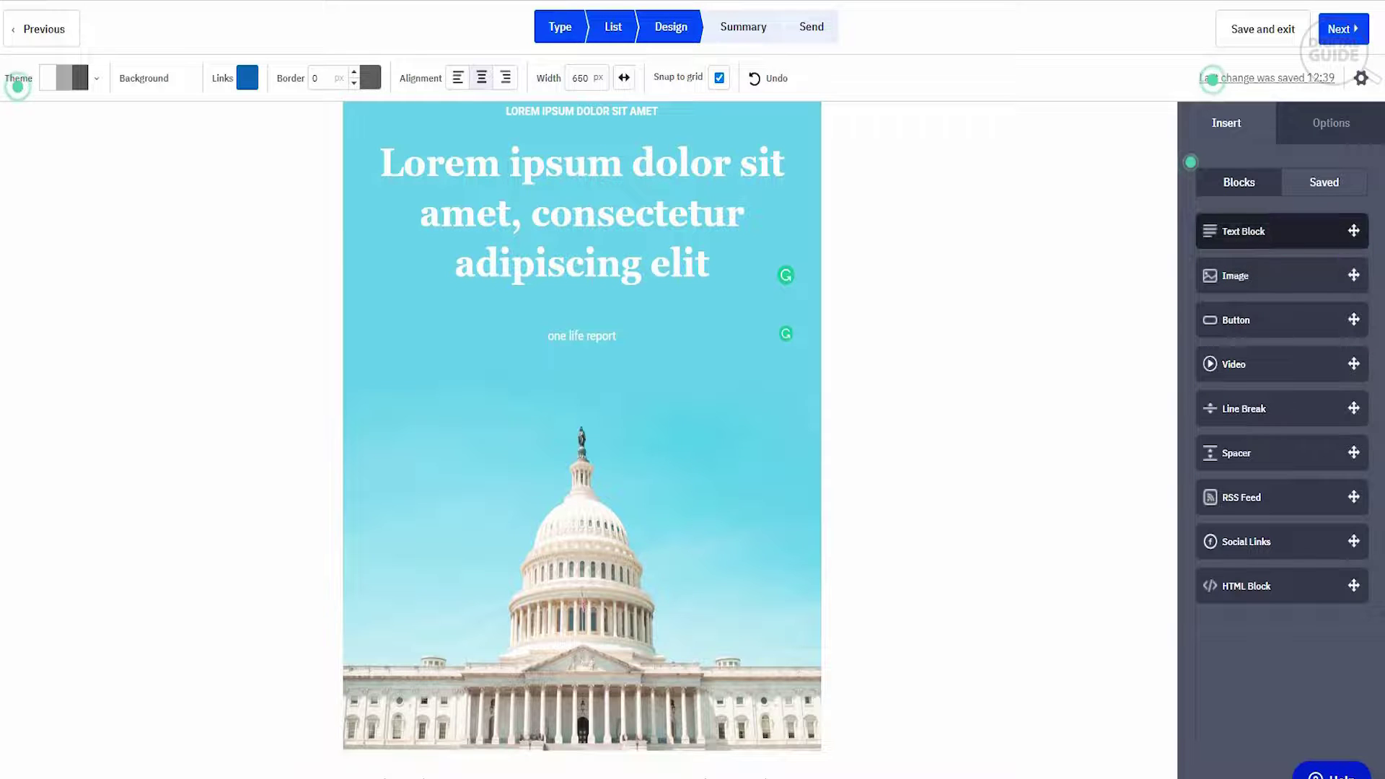
scroll(585, 433, down, 3)
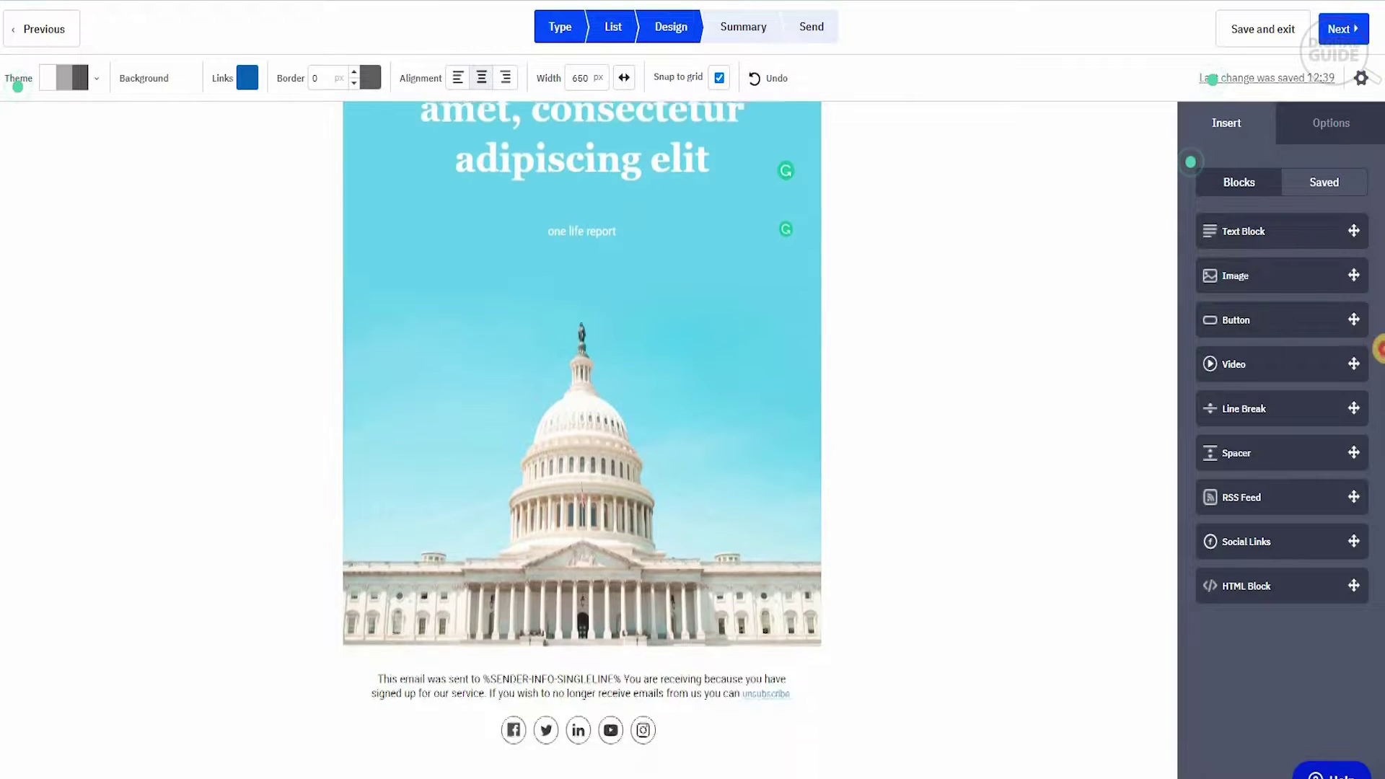
scroll(584, 434, down, 3)
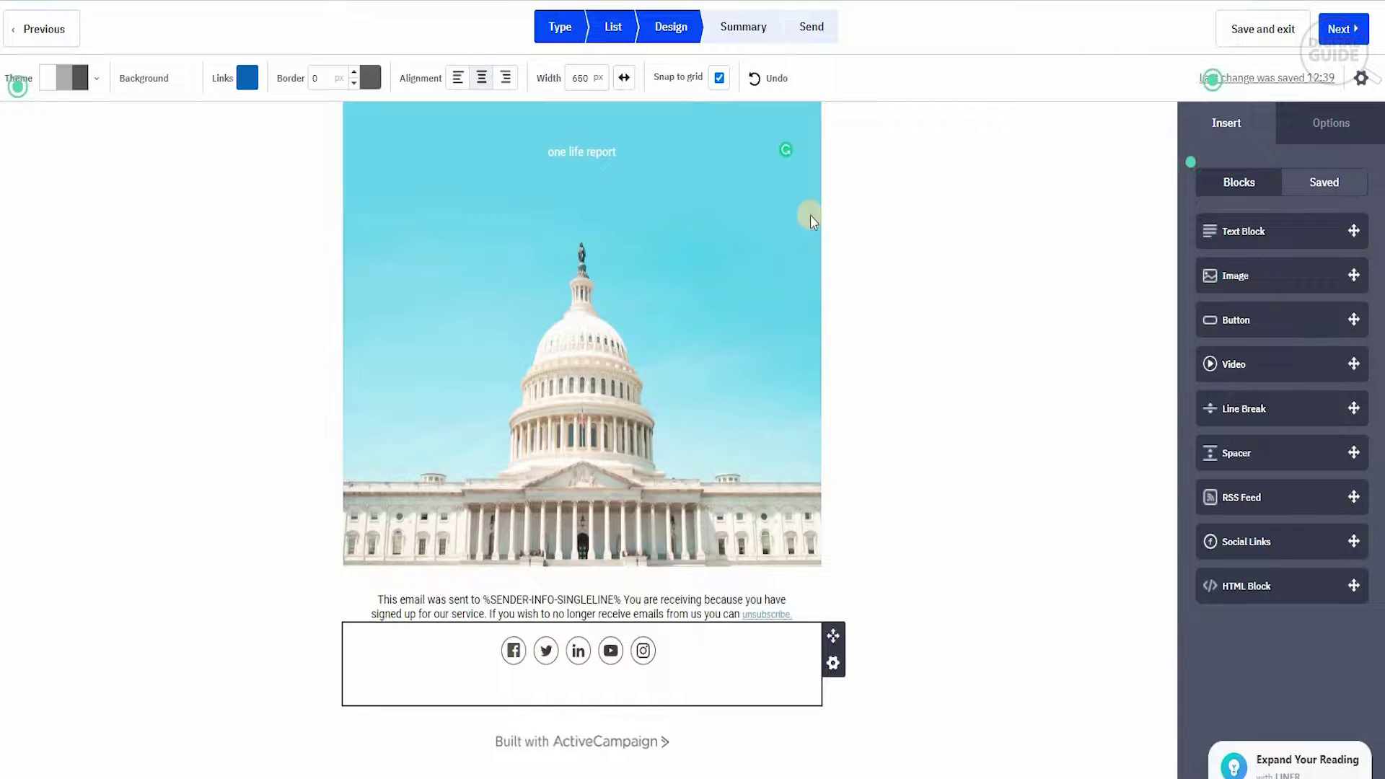
scroll(585, 434, up, 3)
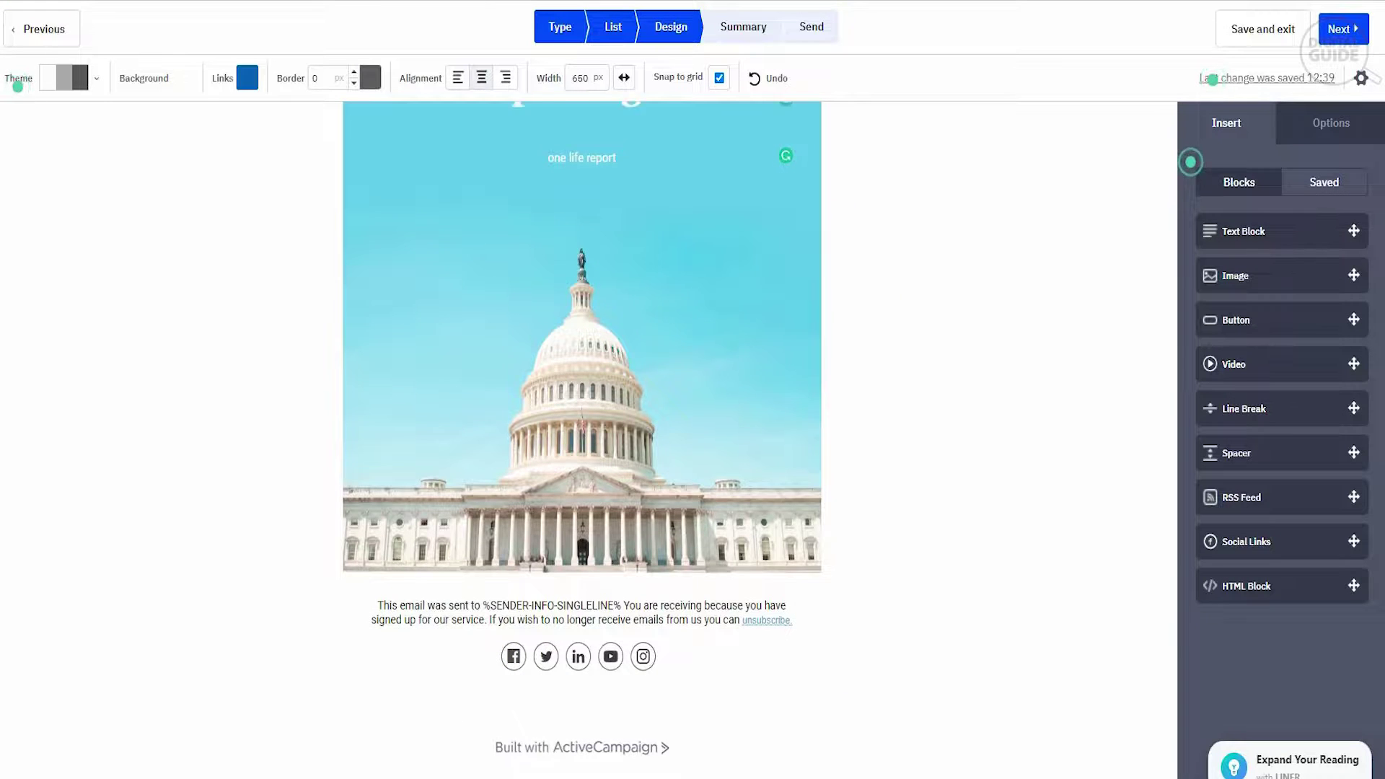
scroll(584, 434, up, 3)
scroll(585, 433, up, 3)
scroll(585, 433, up, 1)
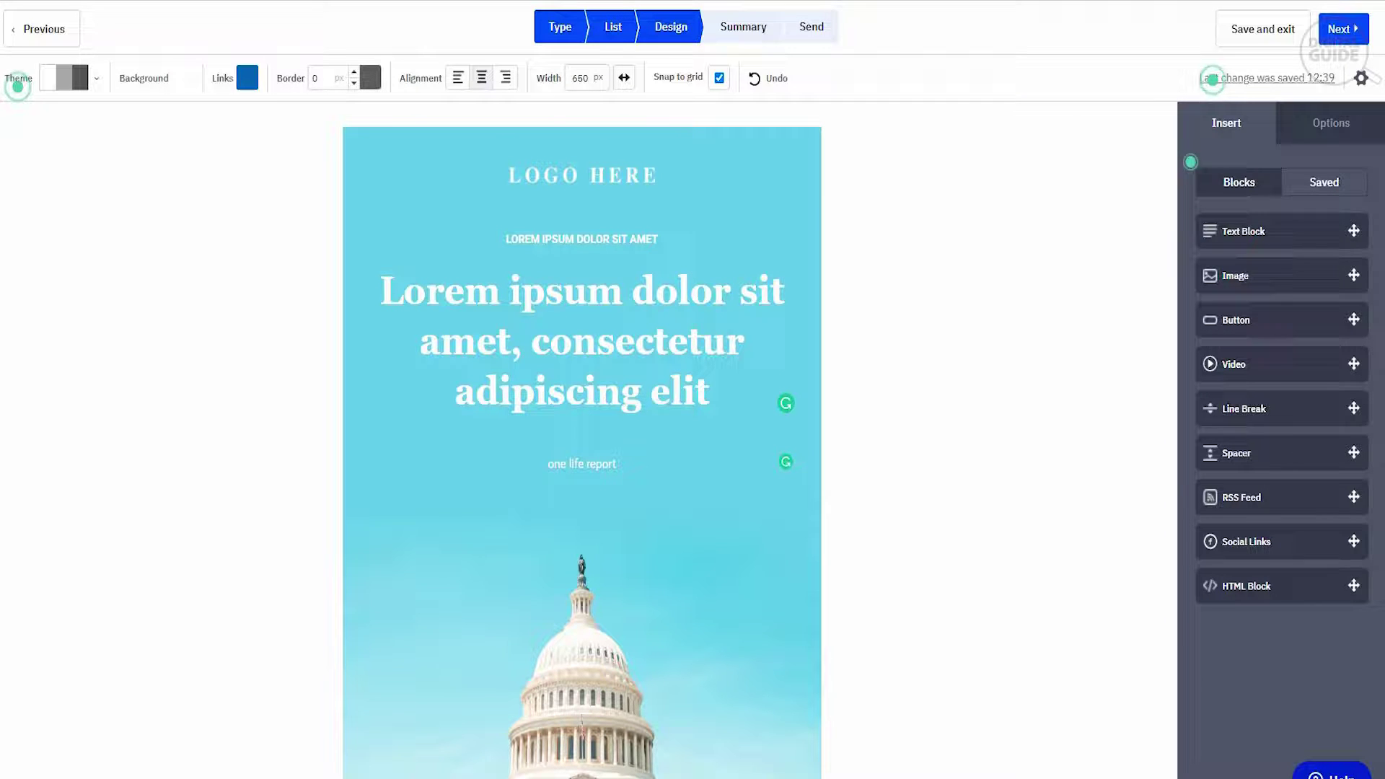
Step: Replace the LOGO HERE placeholder with the uploaded one life.png logo
click(576, 187)
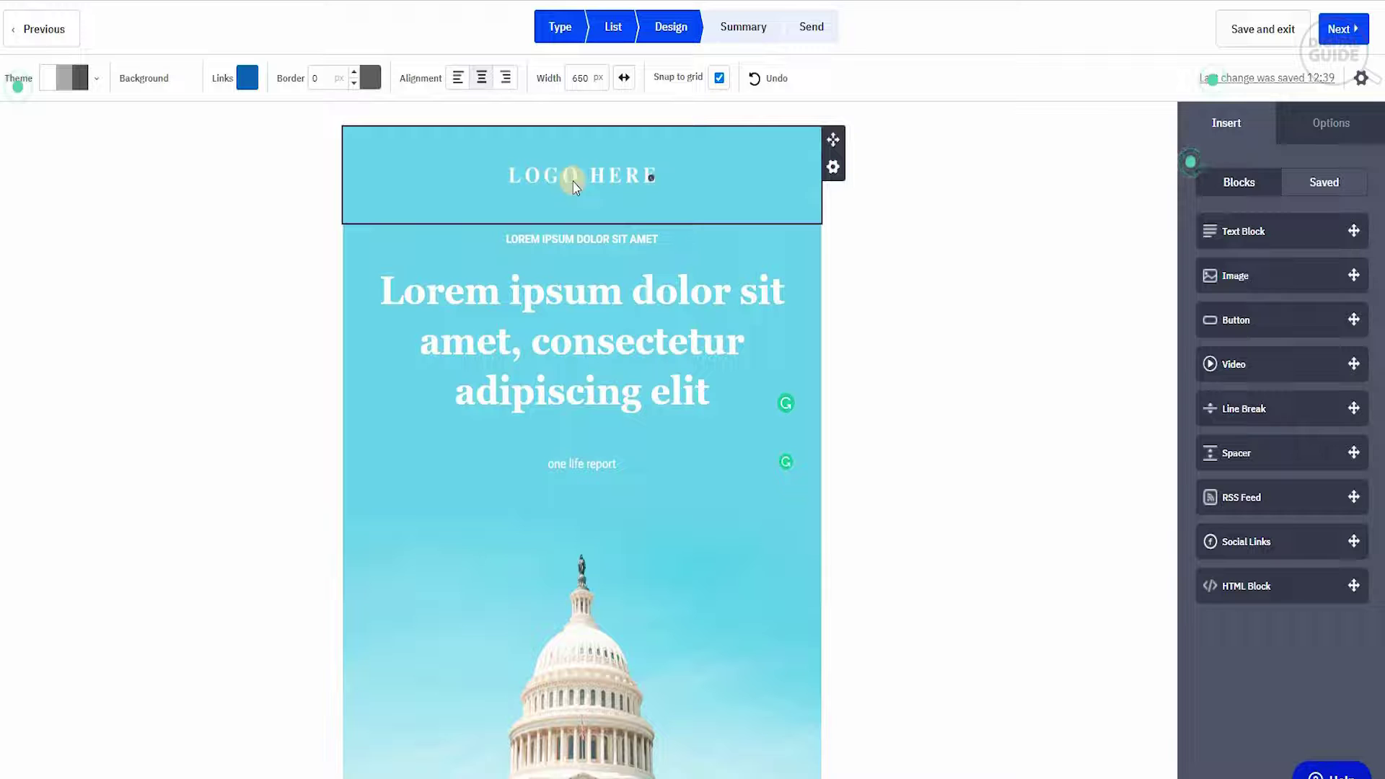
click(714, 162)
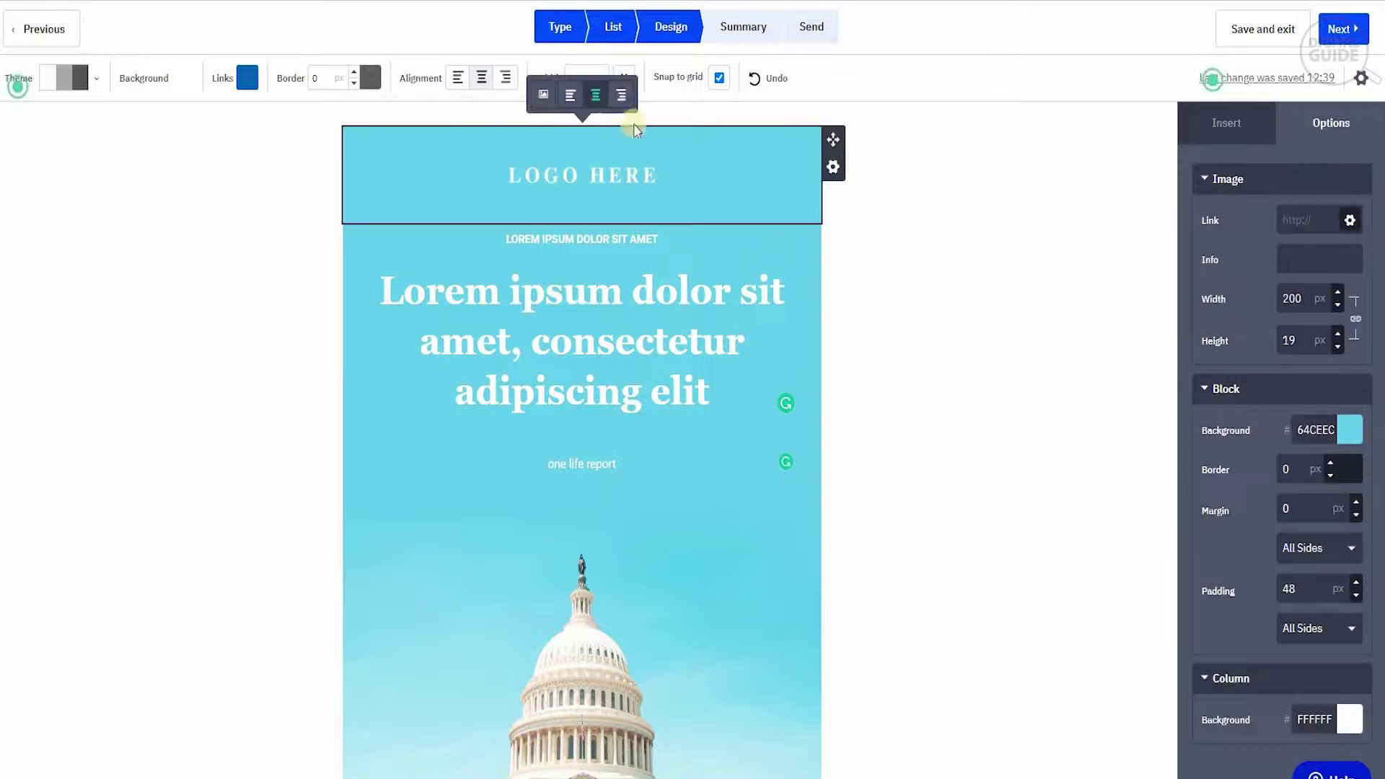
click(544, 100)
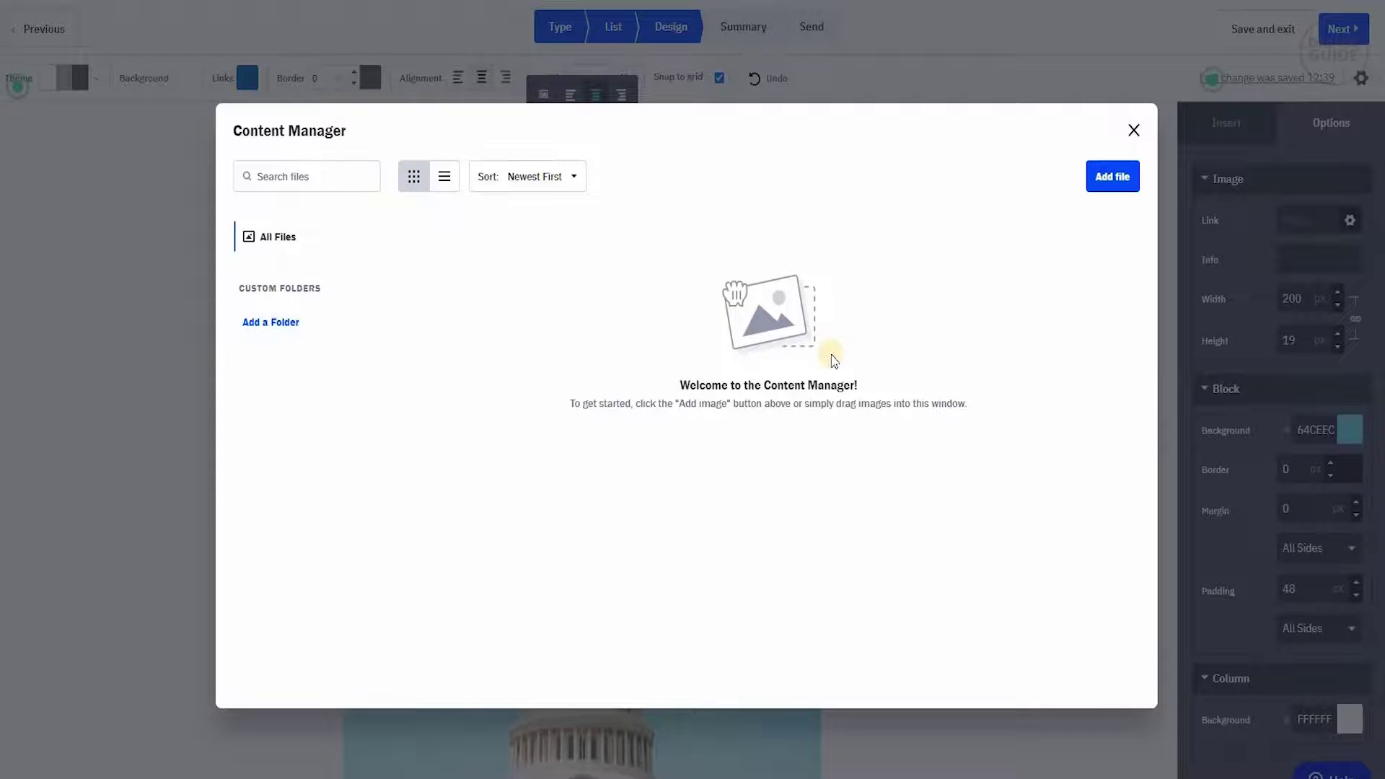
click(1115, 179)
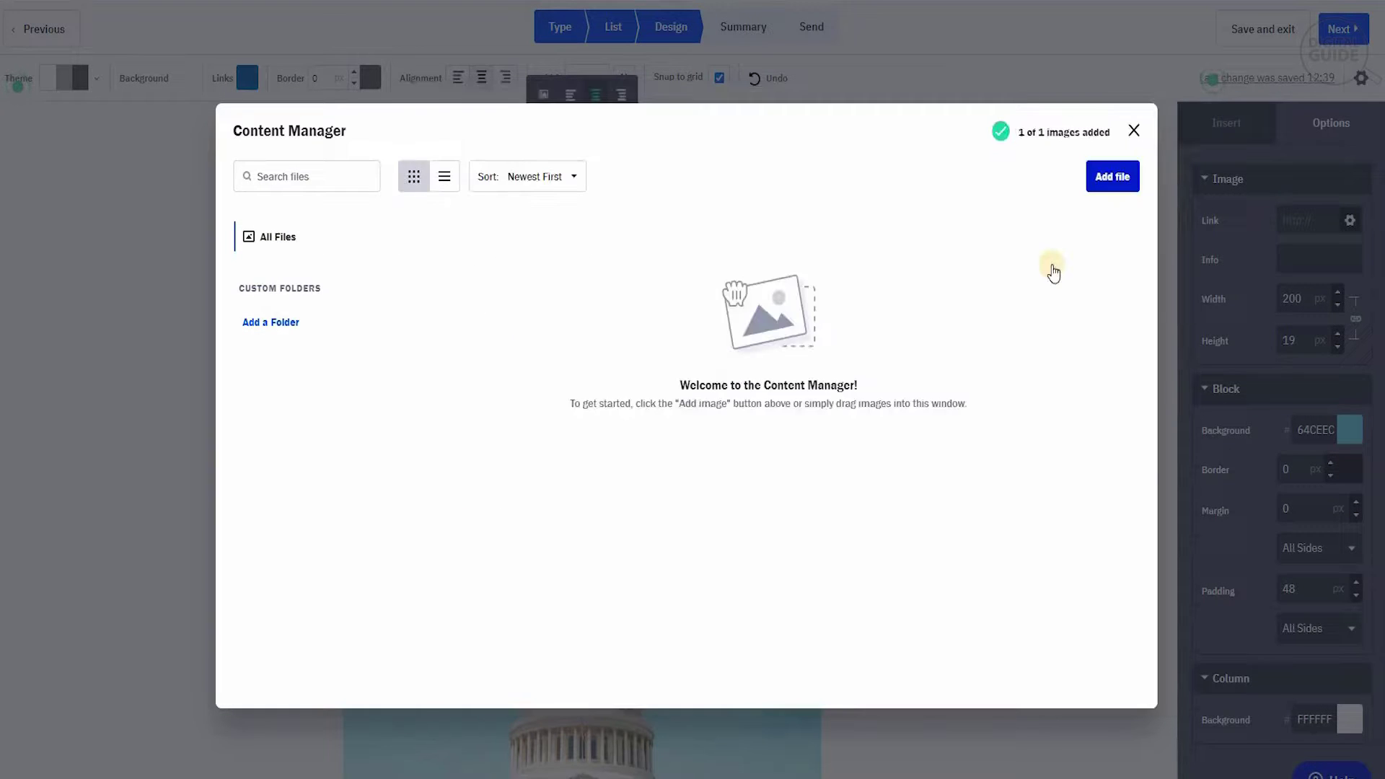
mouse_move(712, 266)
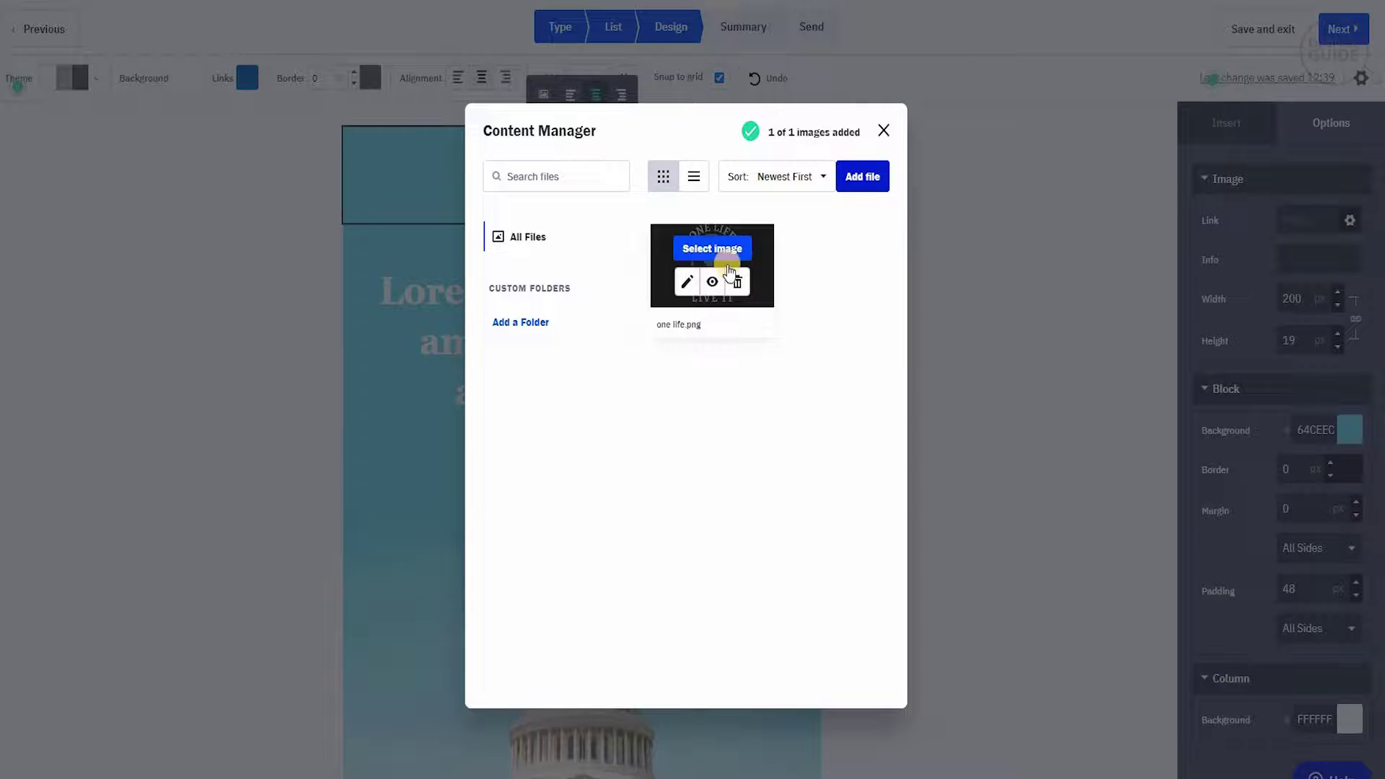
click(712, 248)
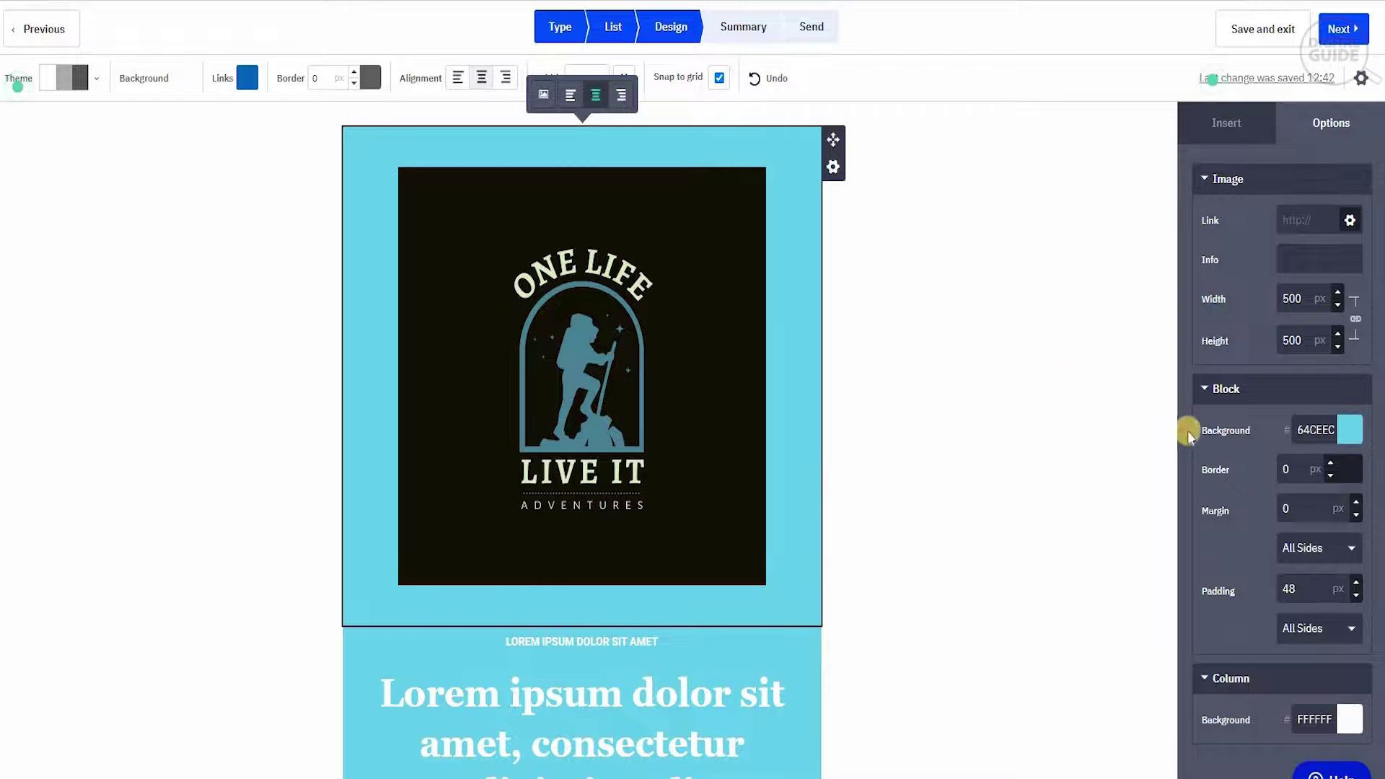
Step: Reduce the logo's width and height using the size spinners
click(1336, 306)
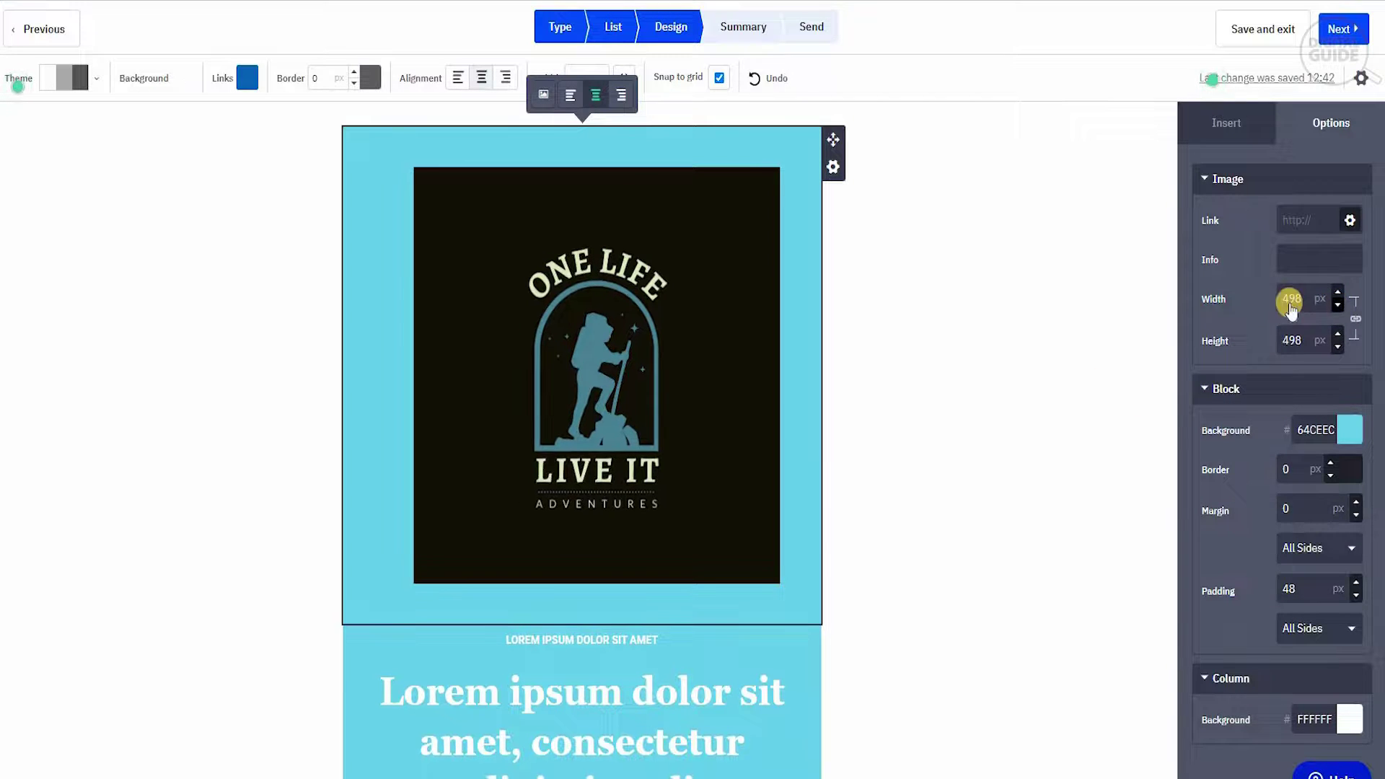
click(1337, 348)
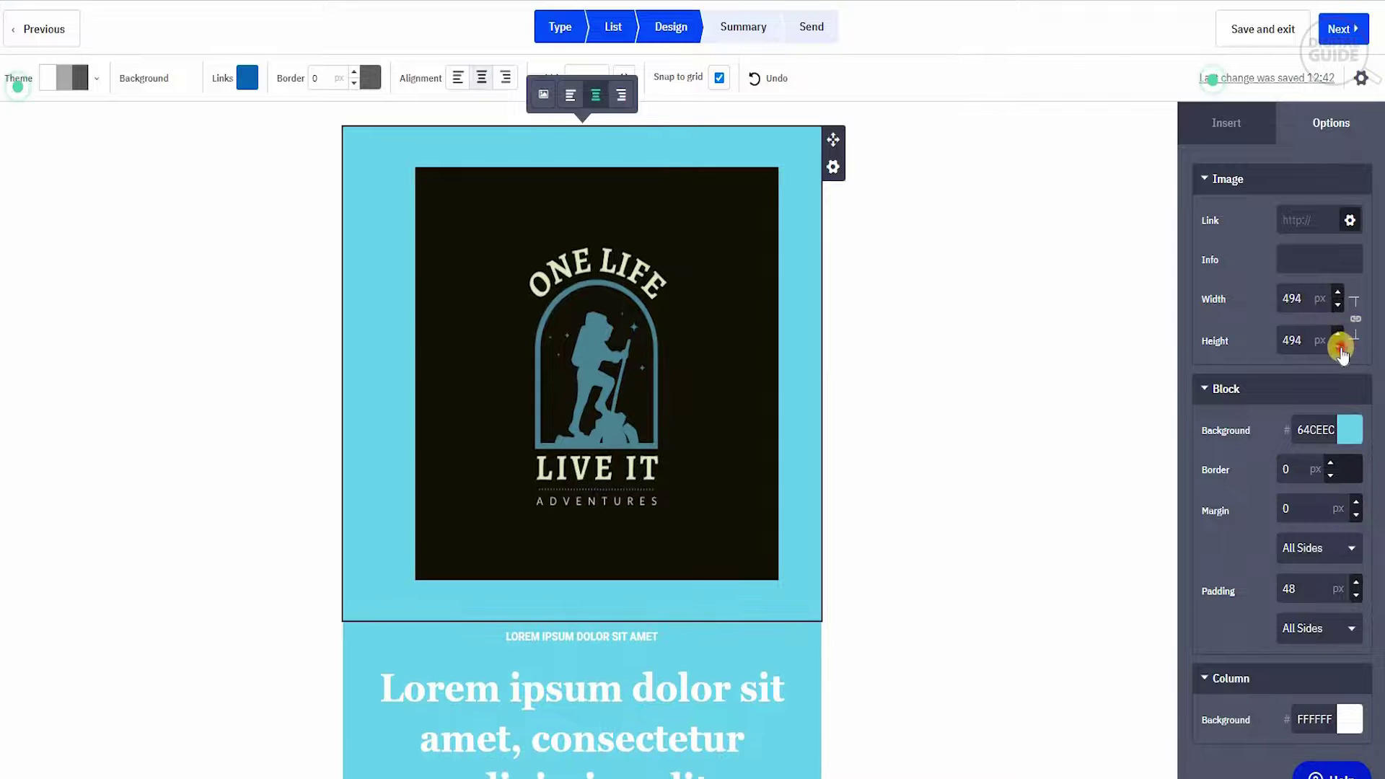
click(1340, 349)
click(1340, 350)
click(1341, 348)
click(1340, 349)
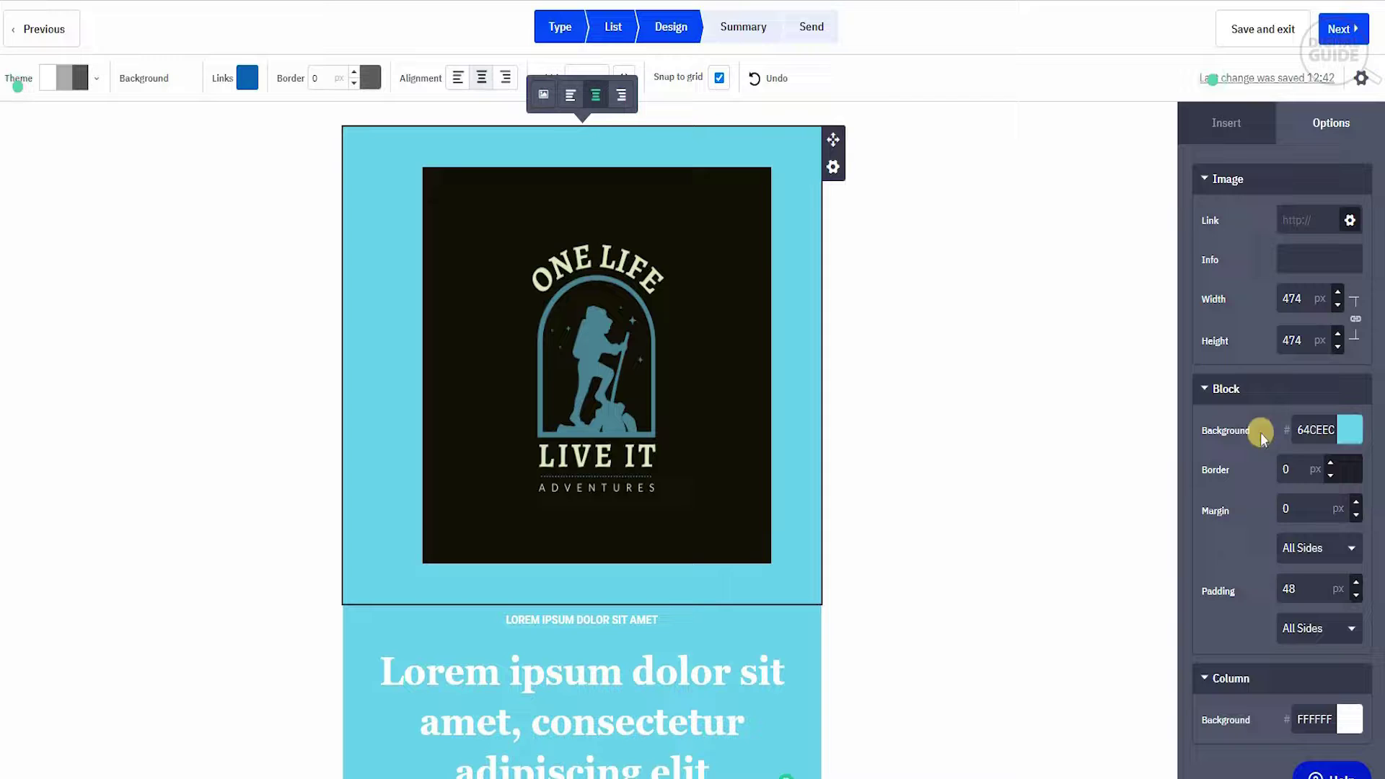
Step: Make the header background black (050505) and resize the logo down to 322 px
click(1351, 433)
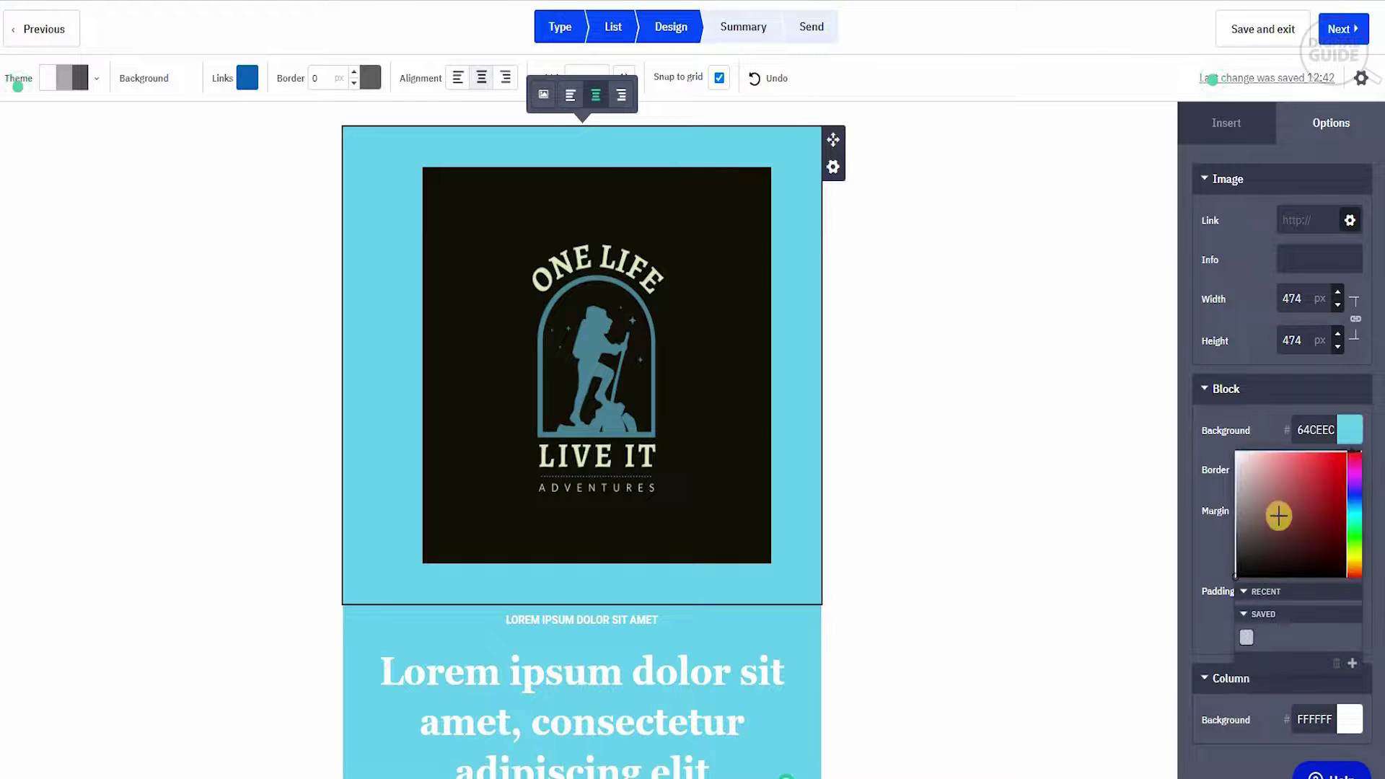
click(1236, 570)
click(1212, 601)
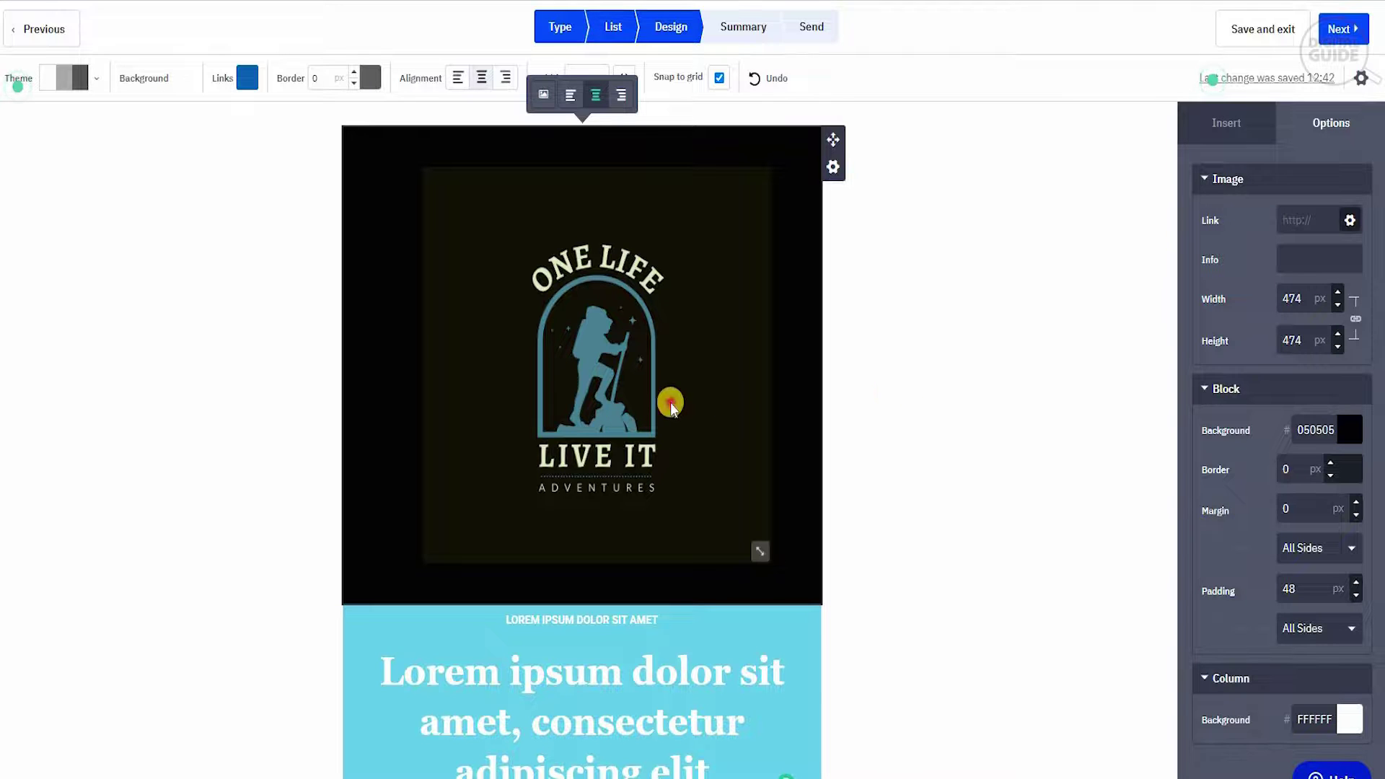
mouse_move(762, 550)
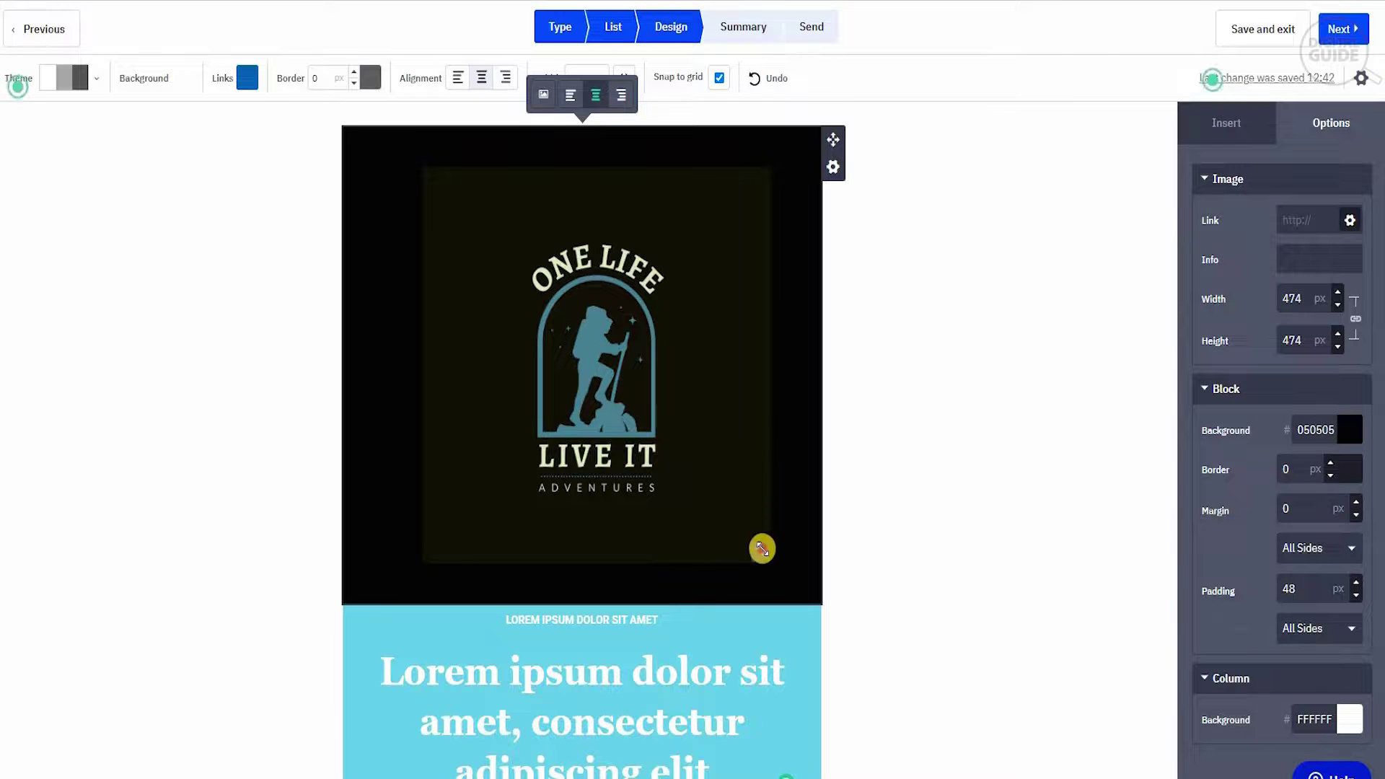
drag(761, 549, 642, 422)
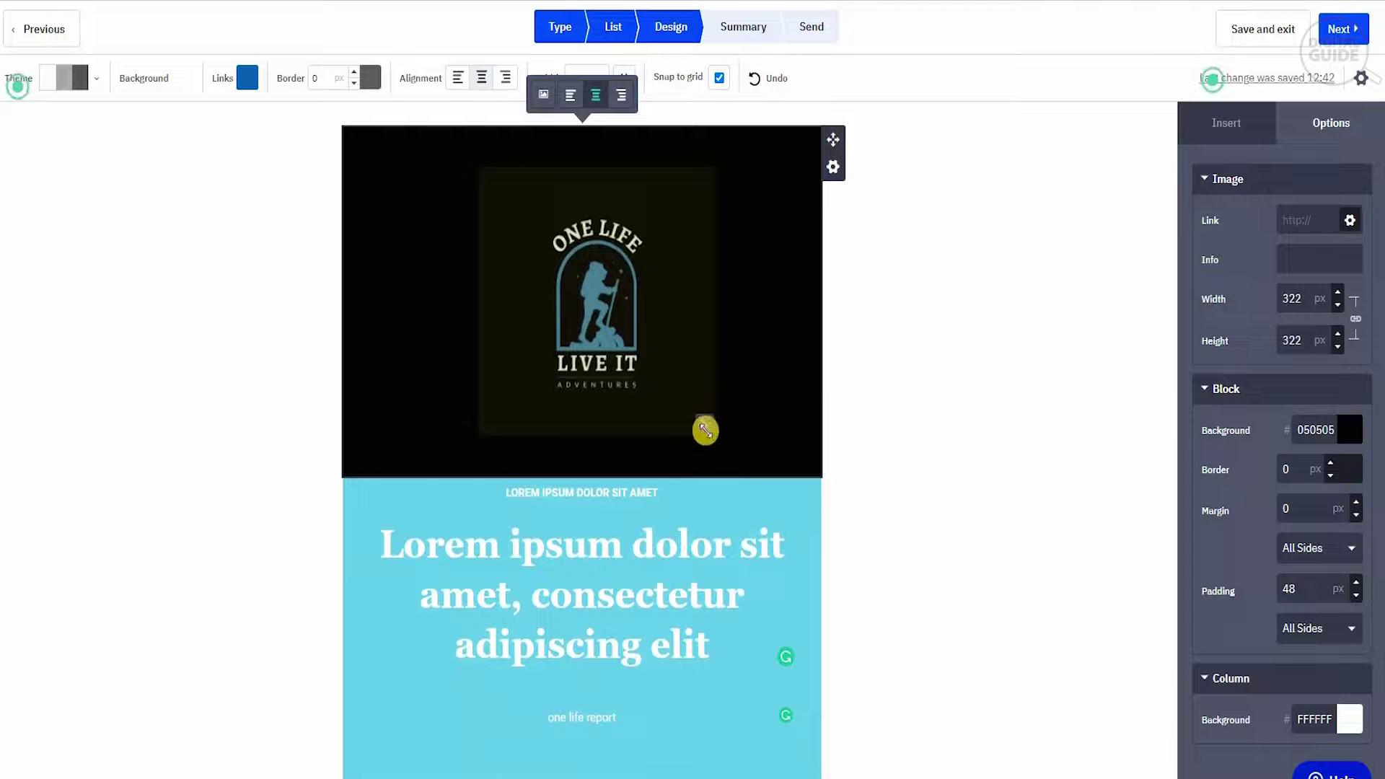
drag(705, 431, 669, 363)
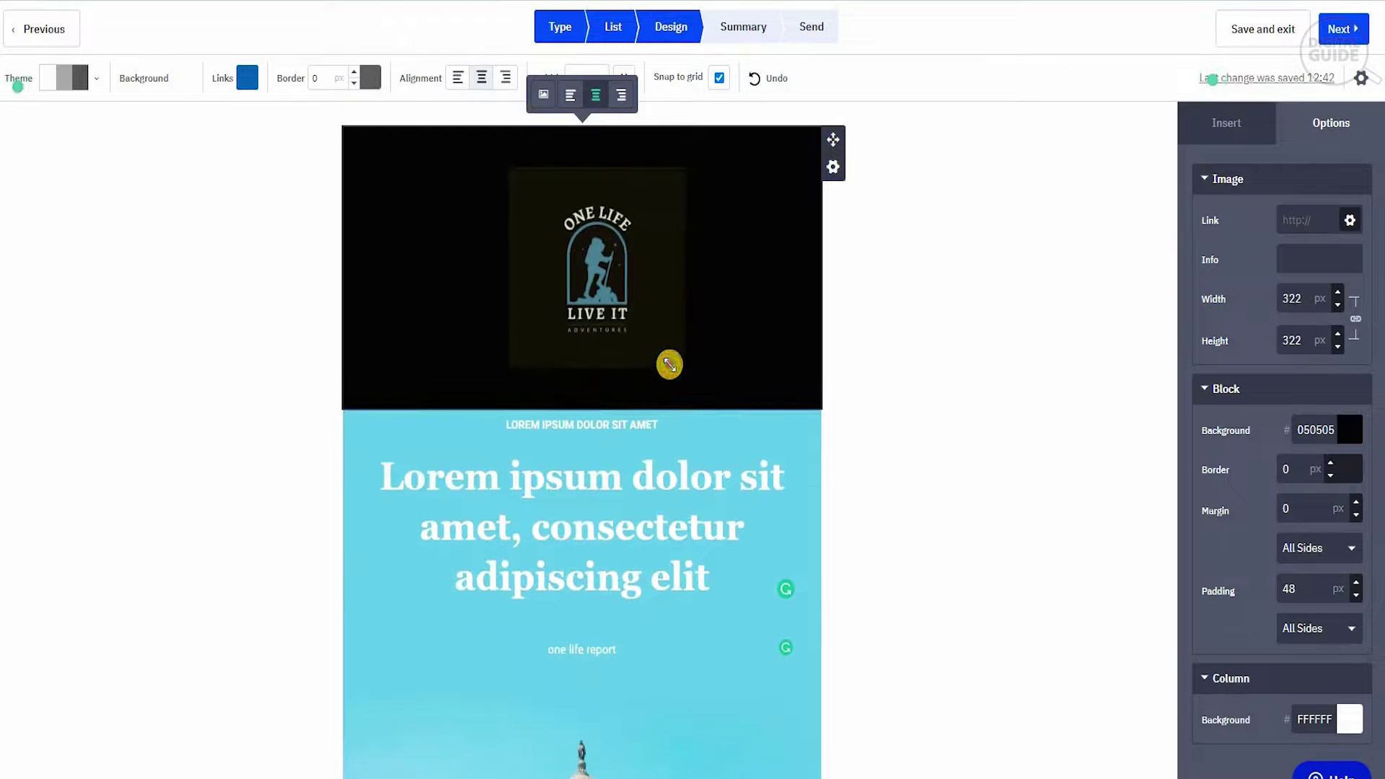
Step: Replace the placeholder heading text with 'Welcome to the one life club.'
click(945, 369)
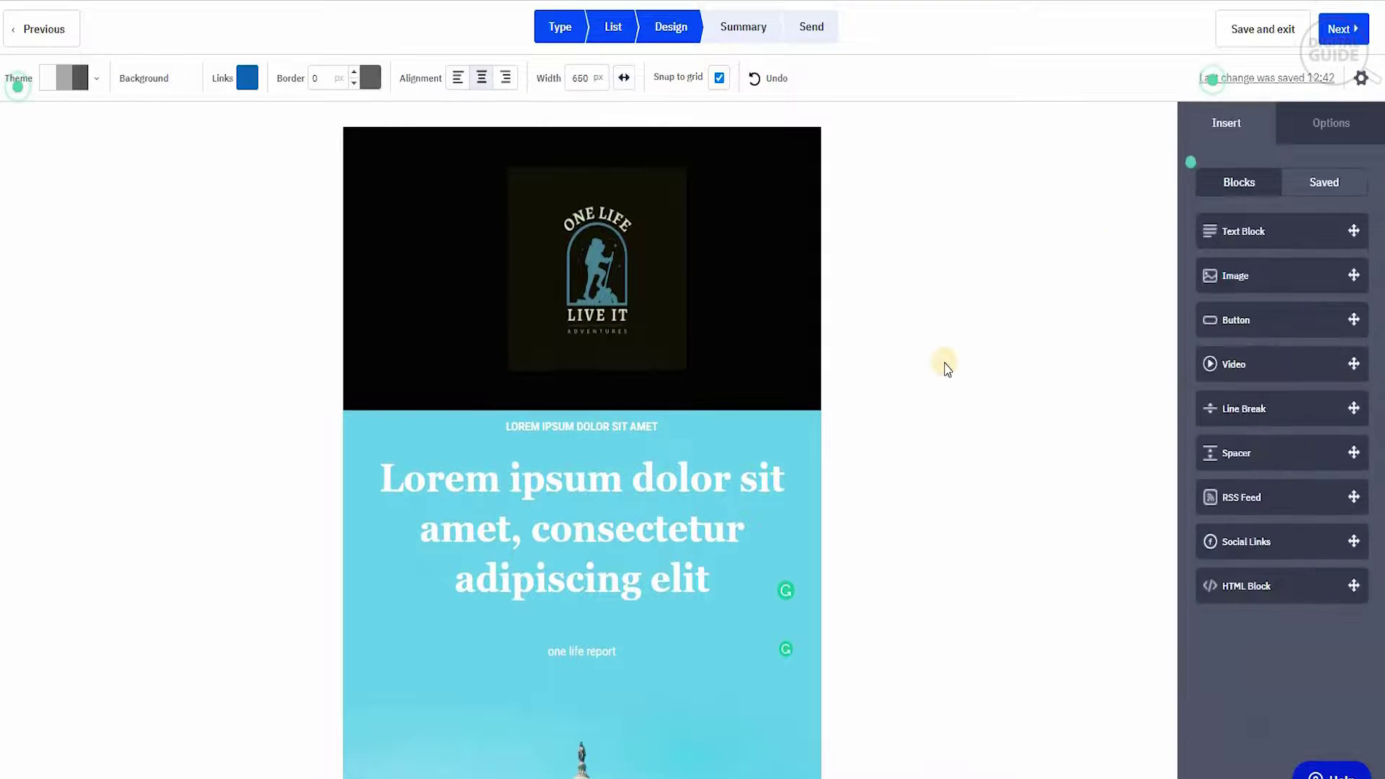
scroll(945, 368, down, 3)
scroll(945, 369, down, 2)
double_click(609, 357)
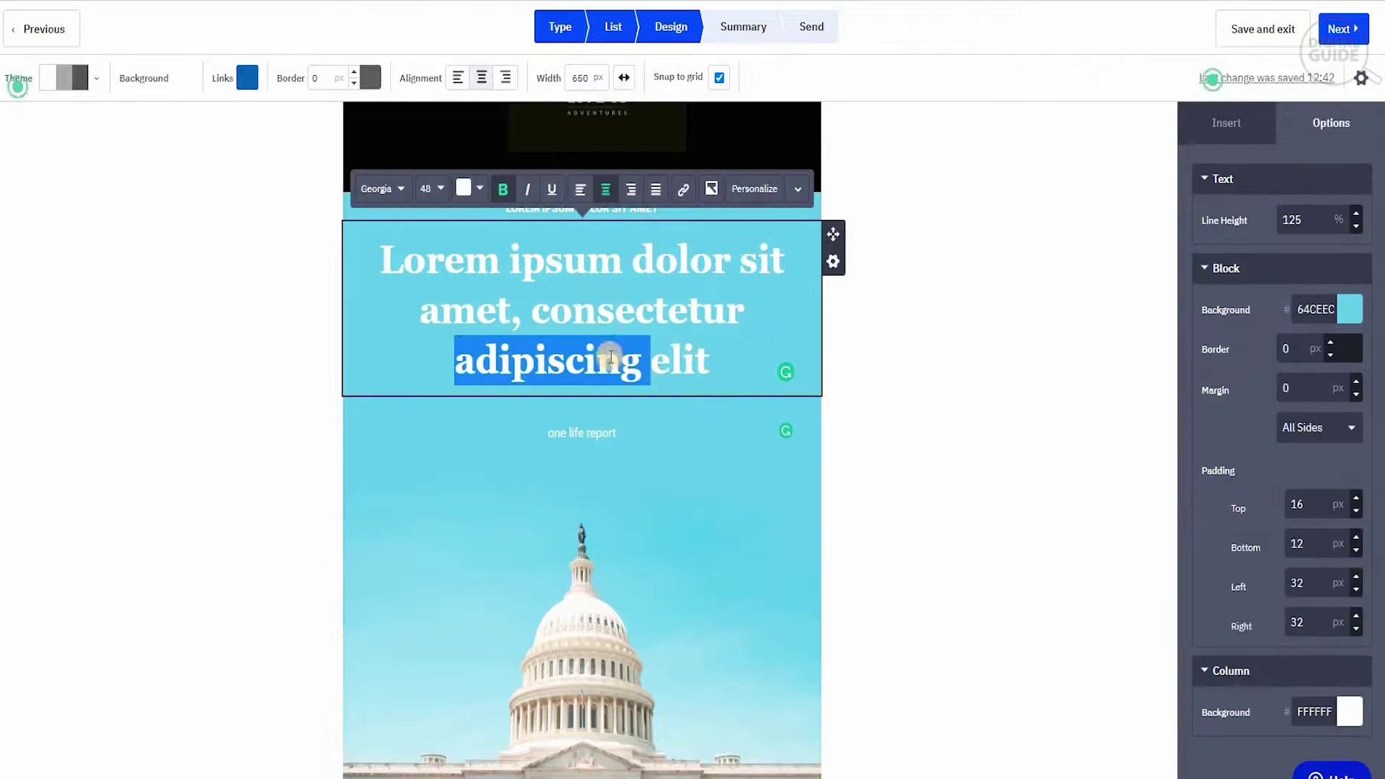
drag(610, 357, 281, 257)
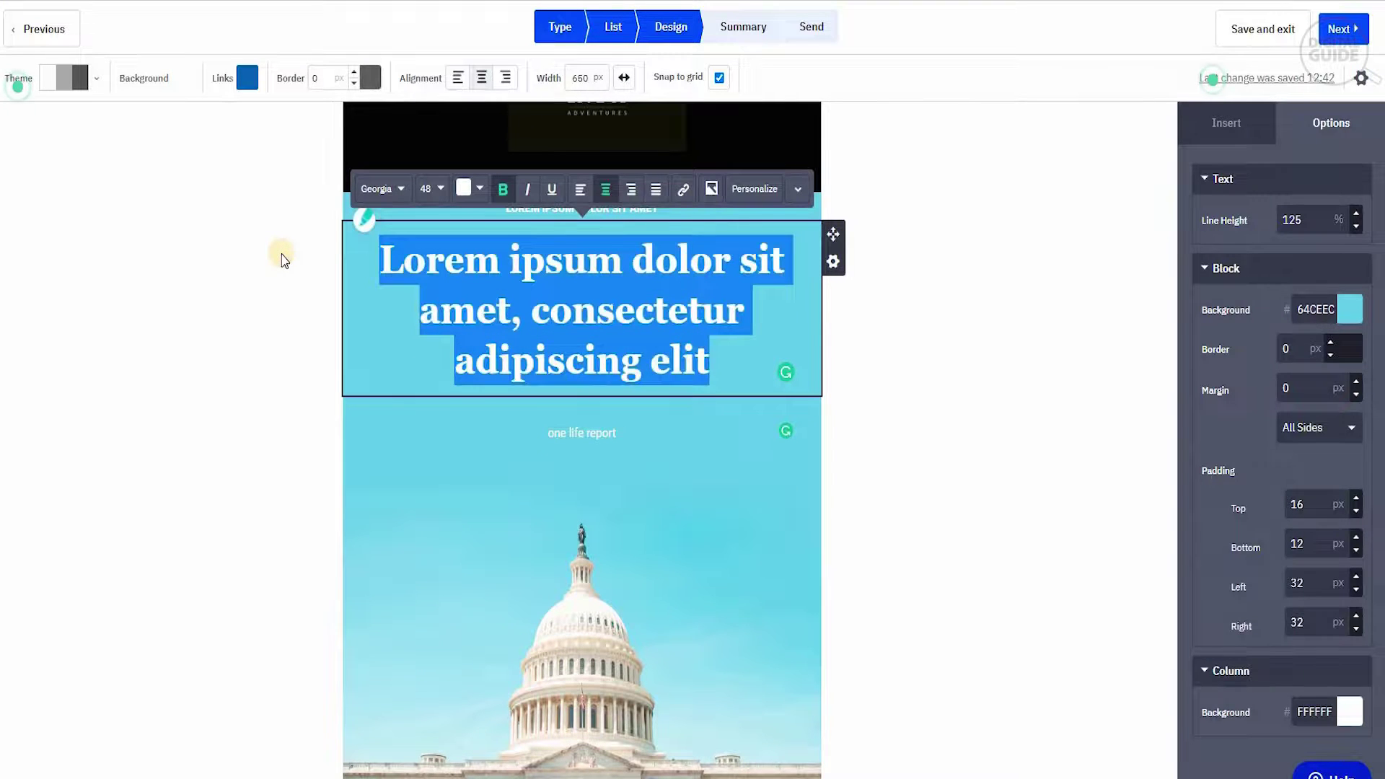
text(Wel)
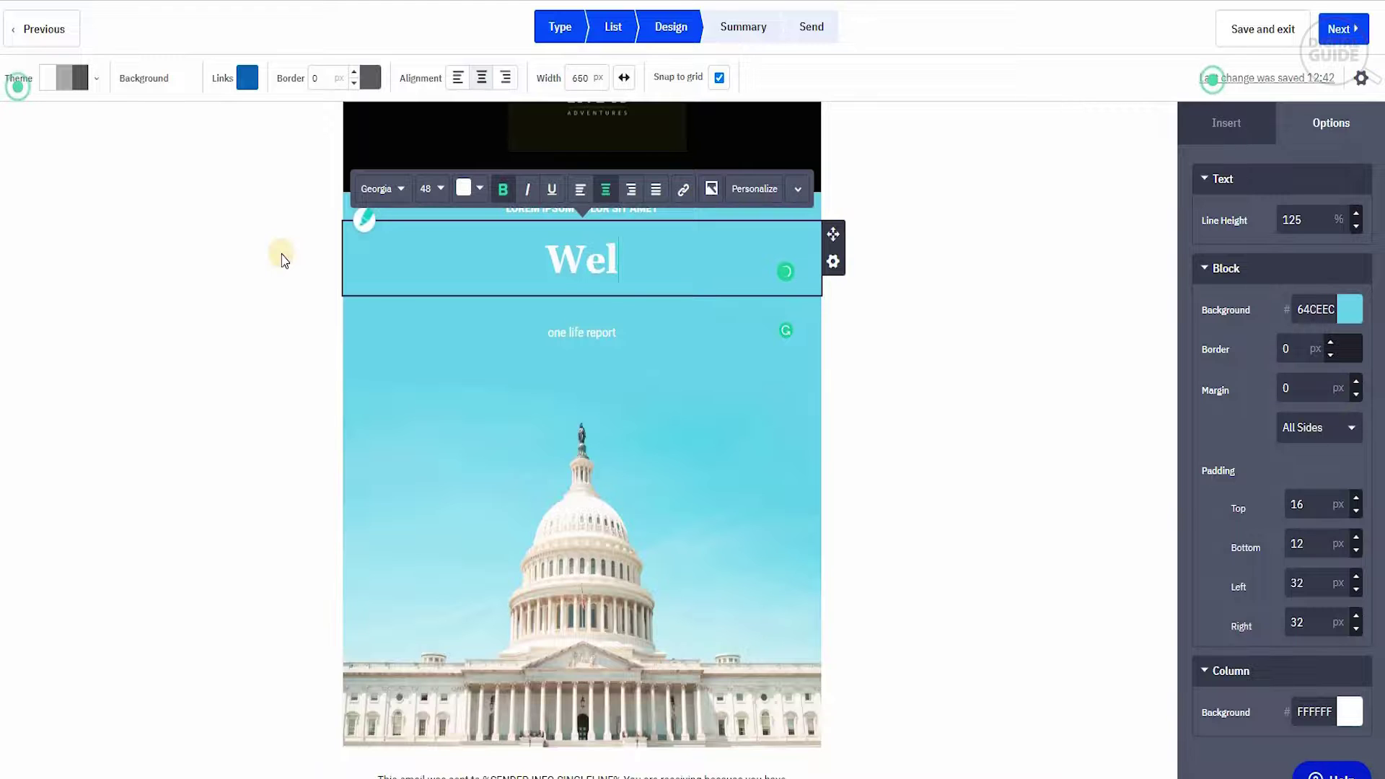
text(come t)
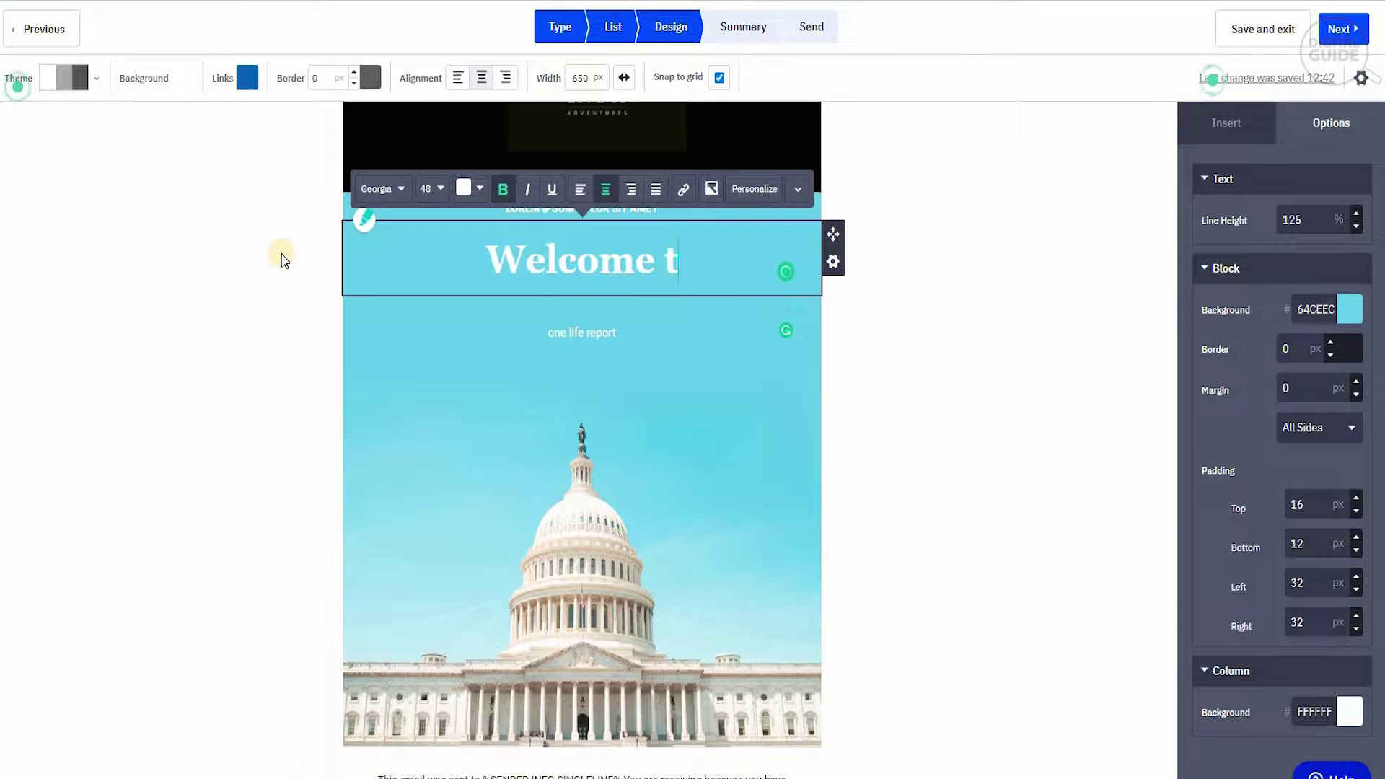
text(o the )
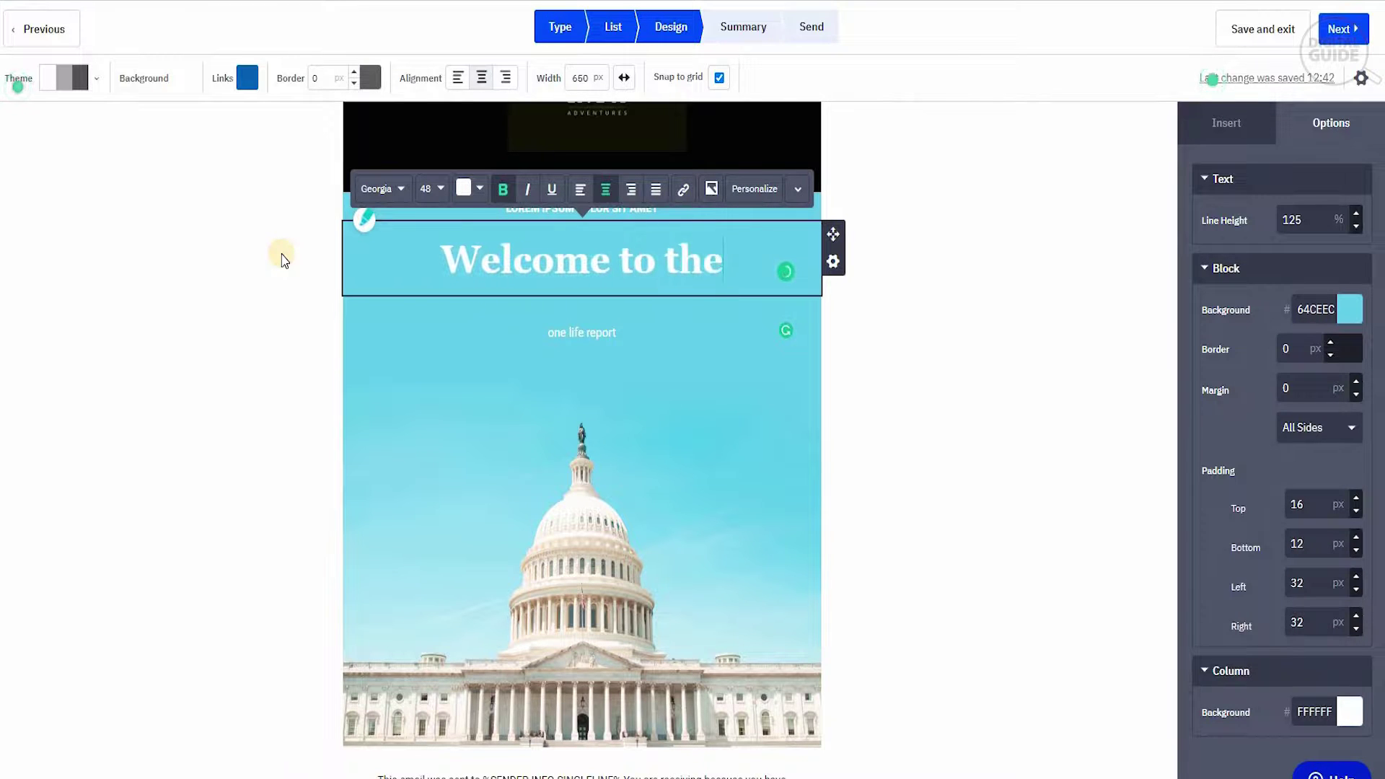
text(one )
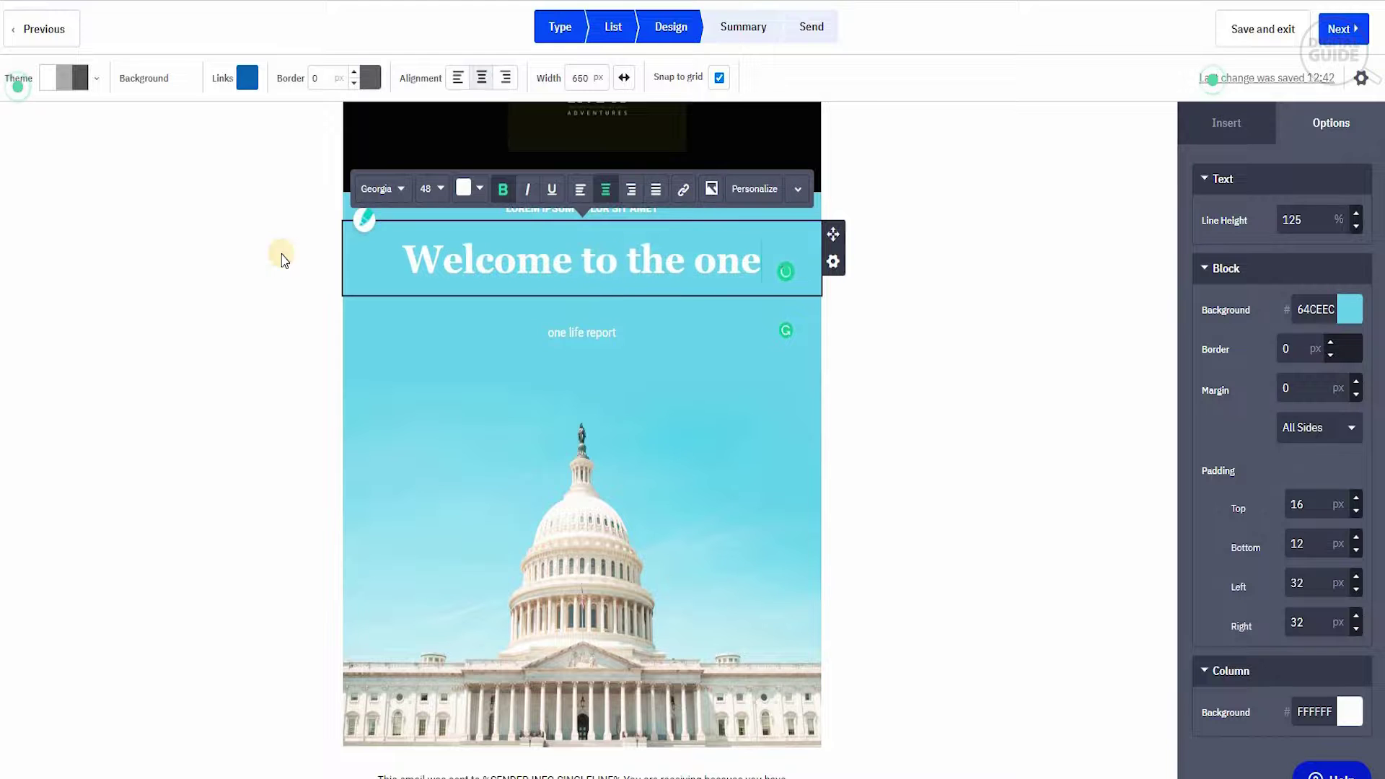
text(li)
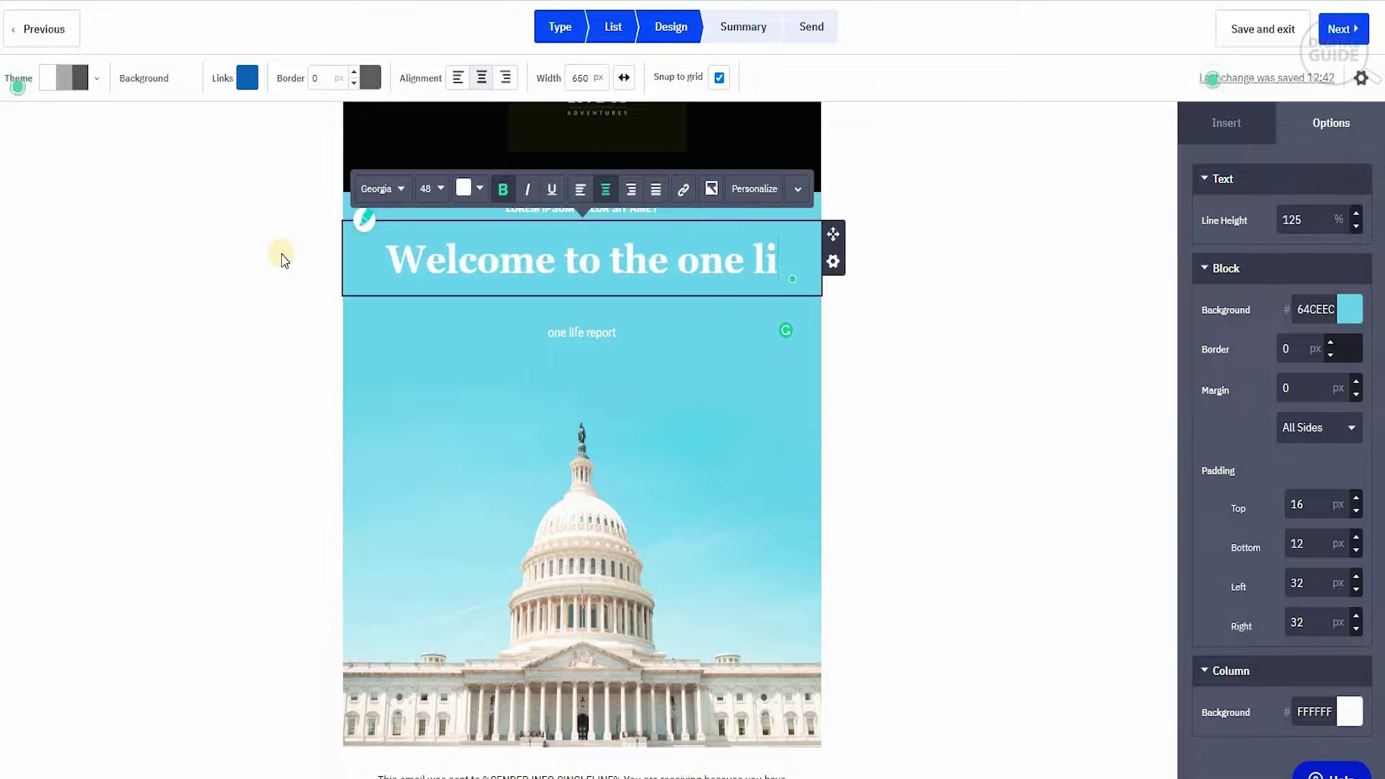
text(fe cl)
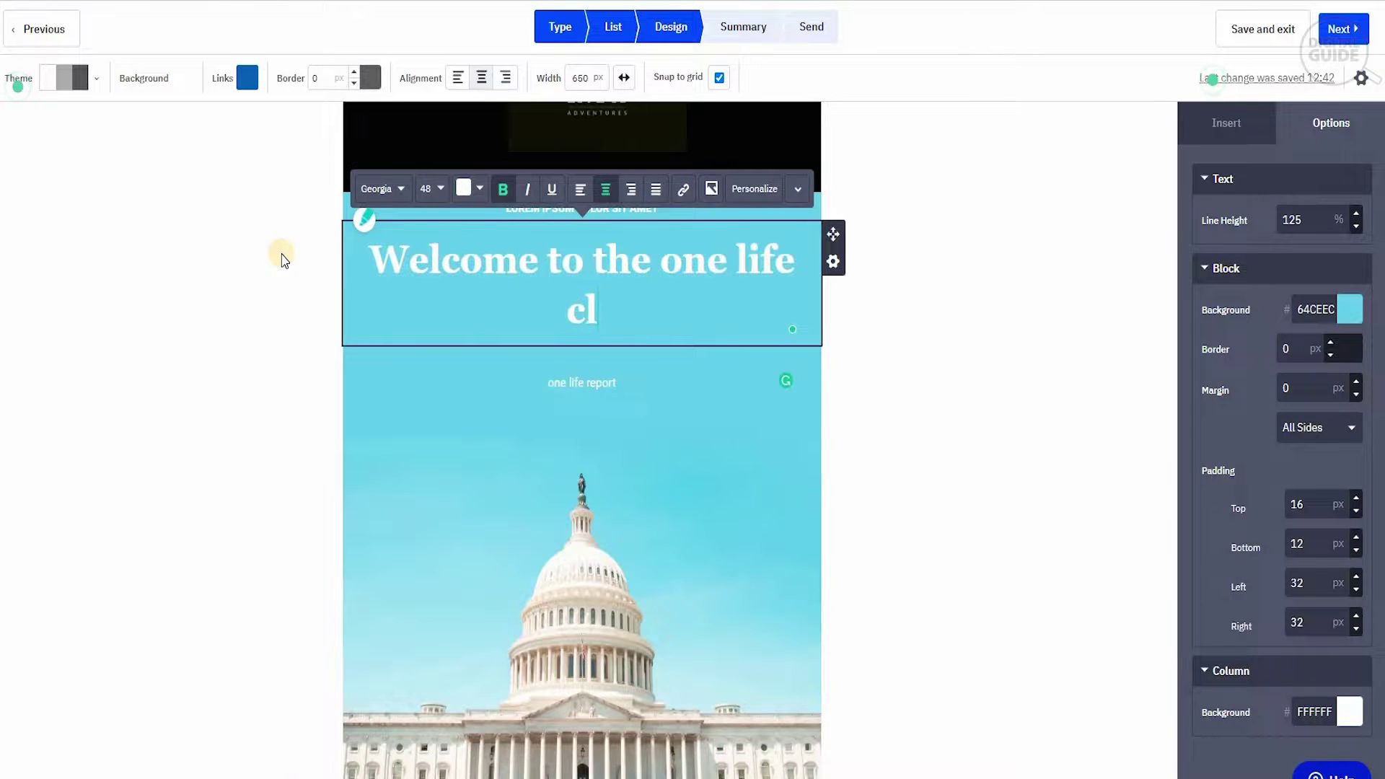
text(ub)
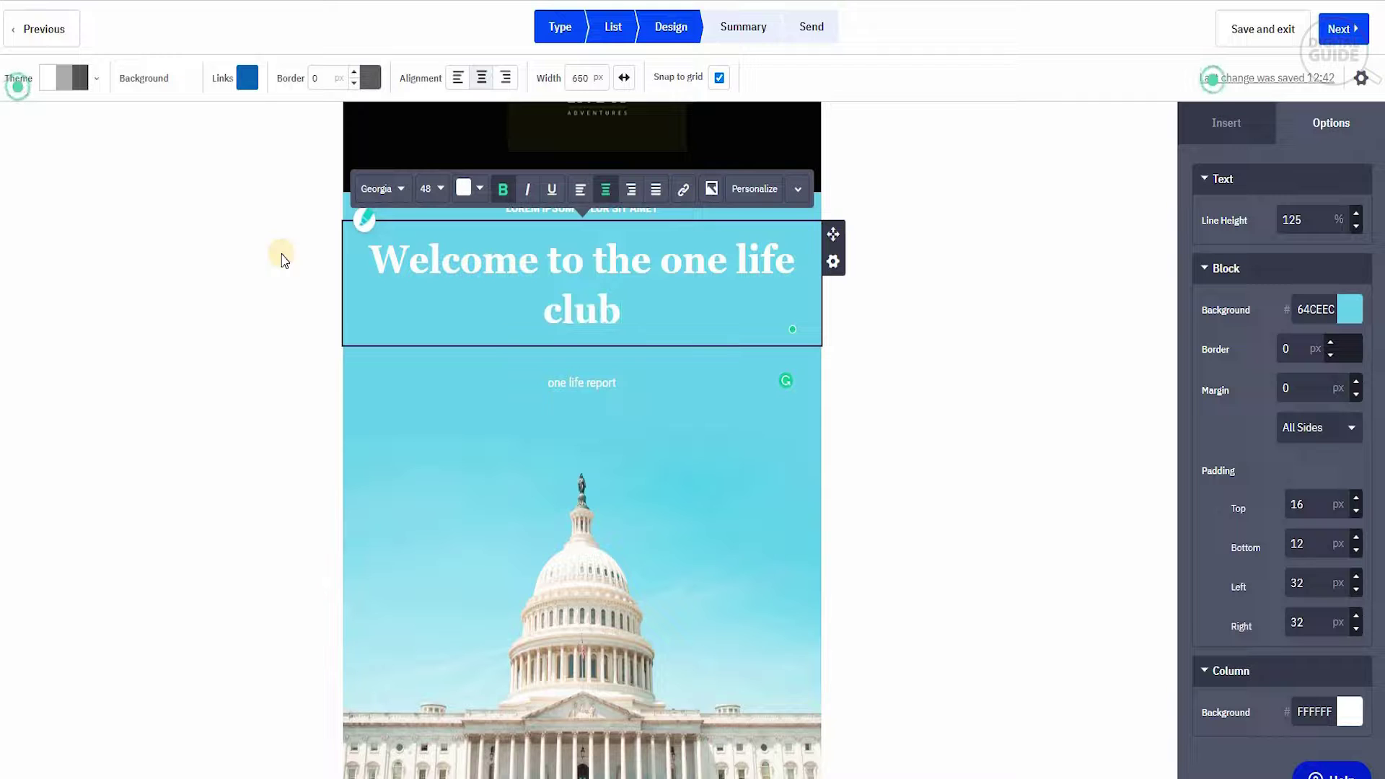
text(.)
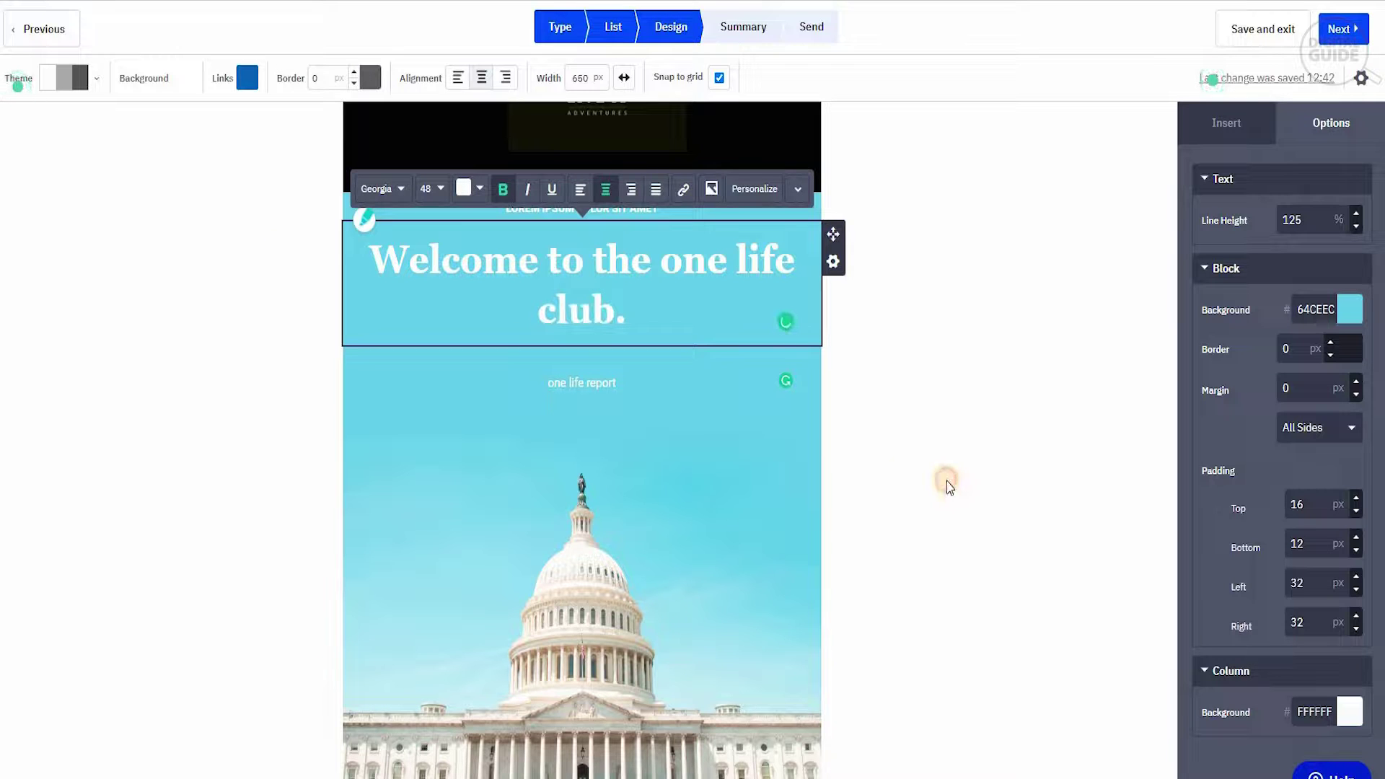
click(947, 485)
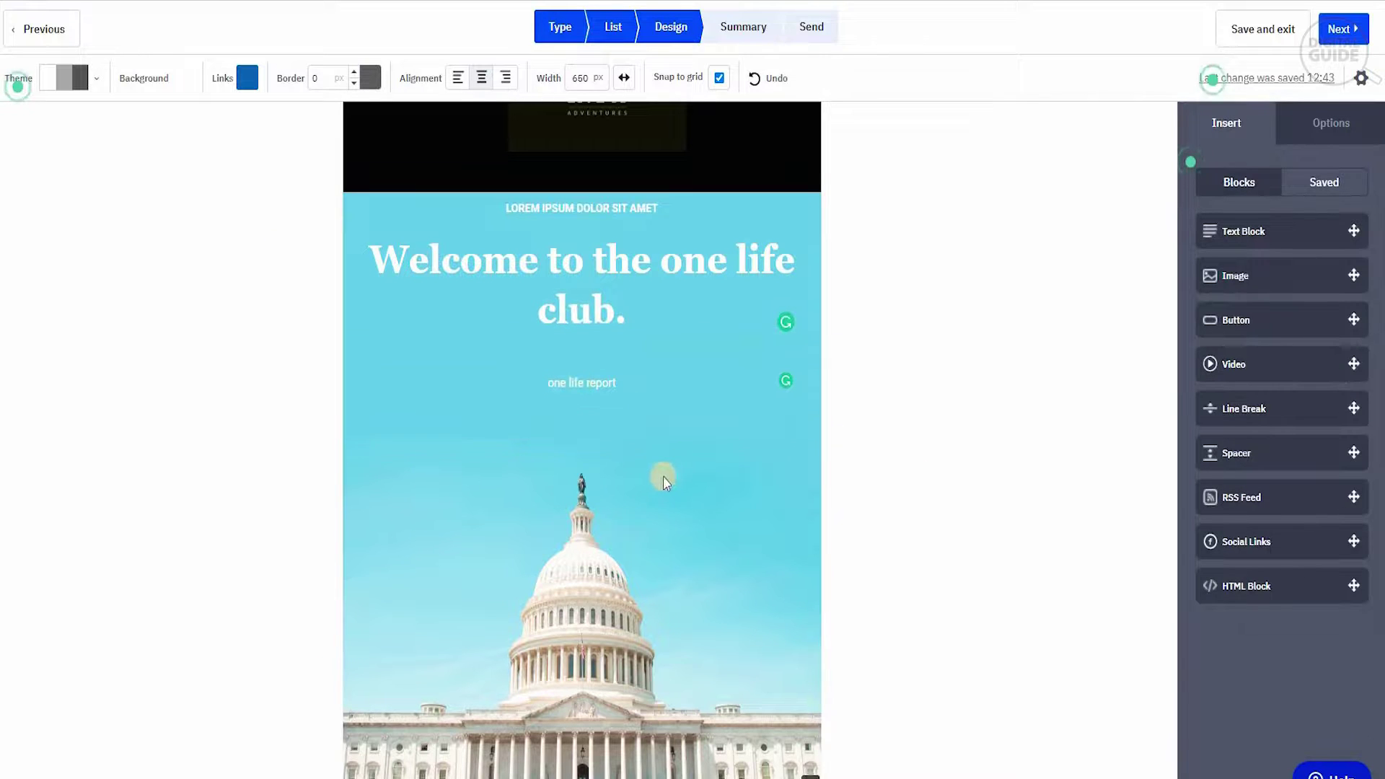
scroll(663, 476, up, 3)
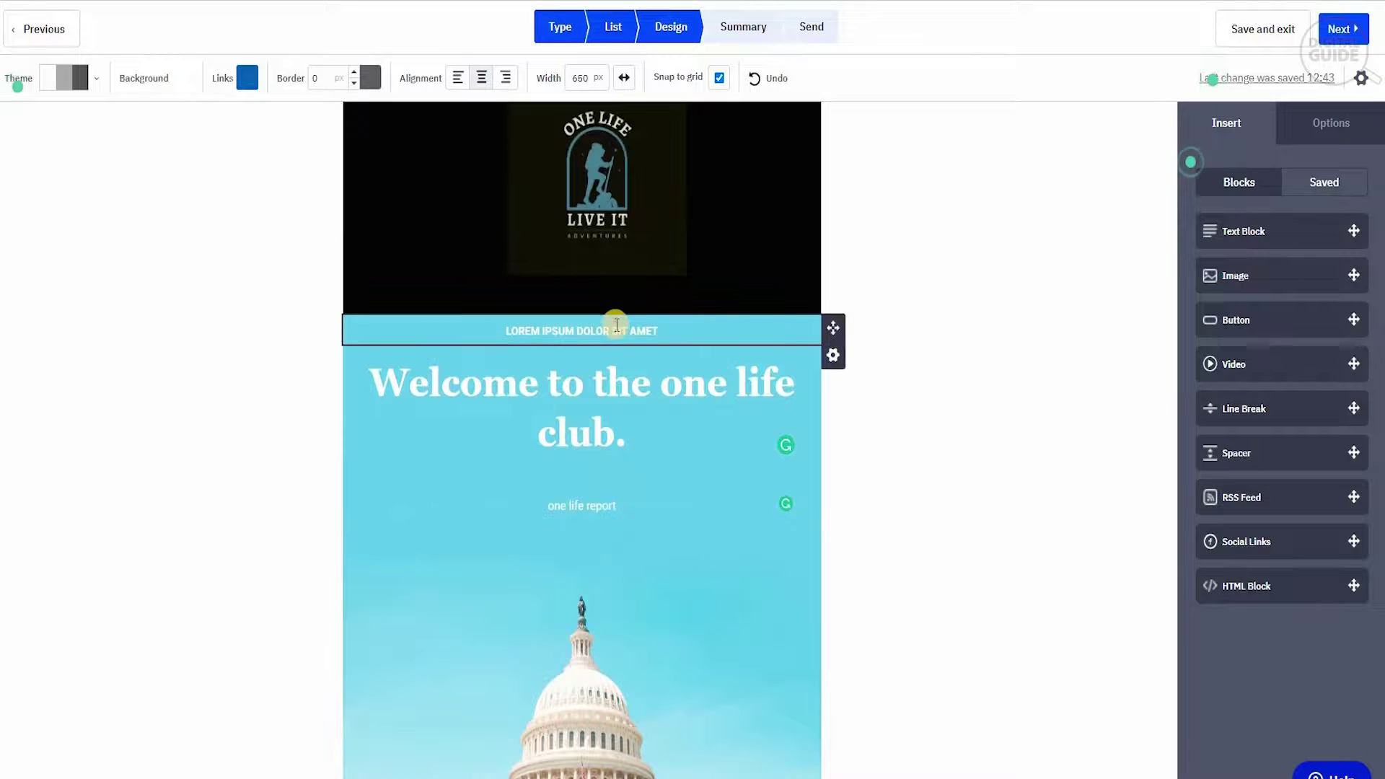
Step: Clear the LOREM IPSUM DOLOR SIT AMET text, leaving its block empty
click(616, 328)
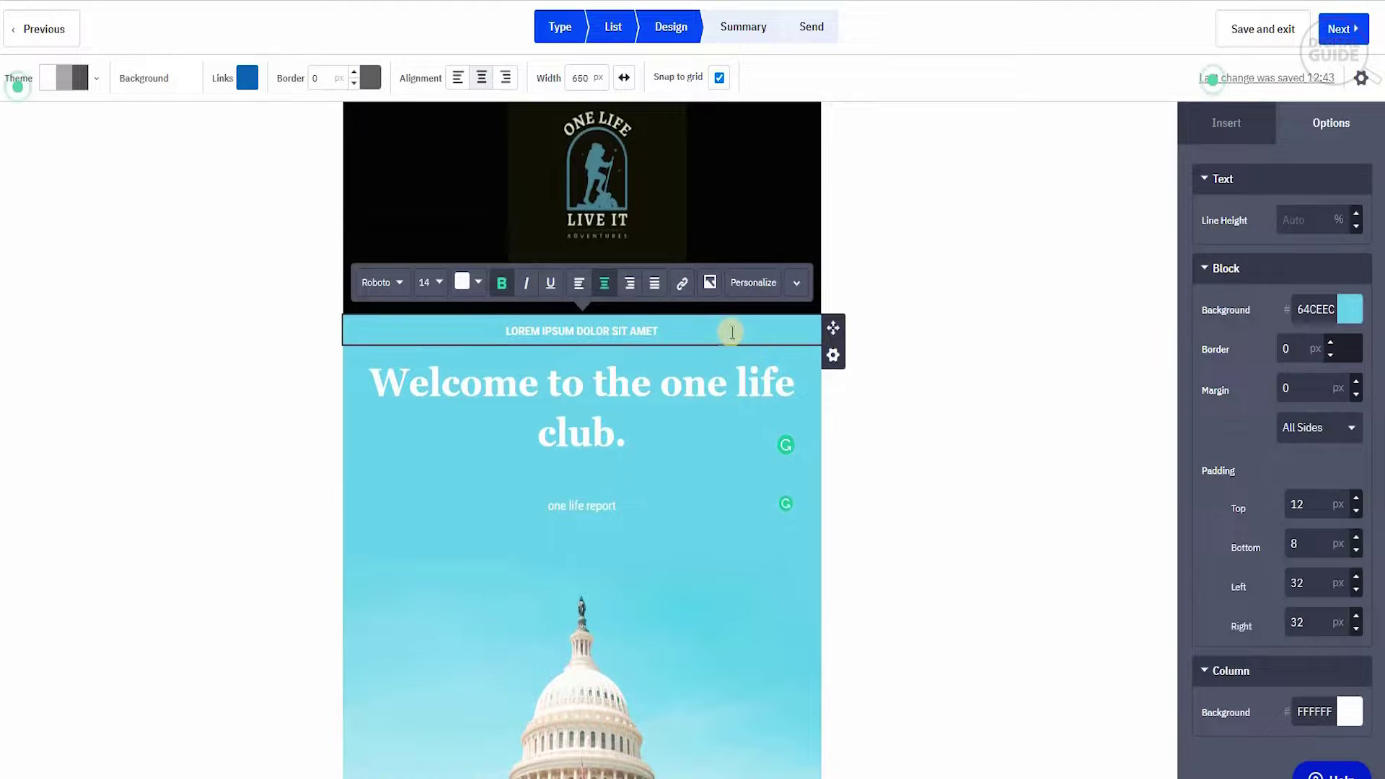
drag(659, 331, 488, 334)
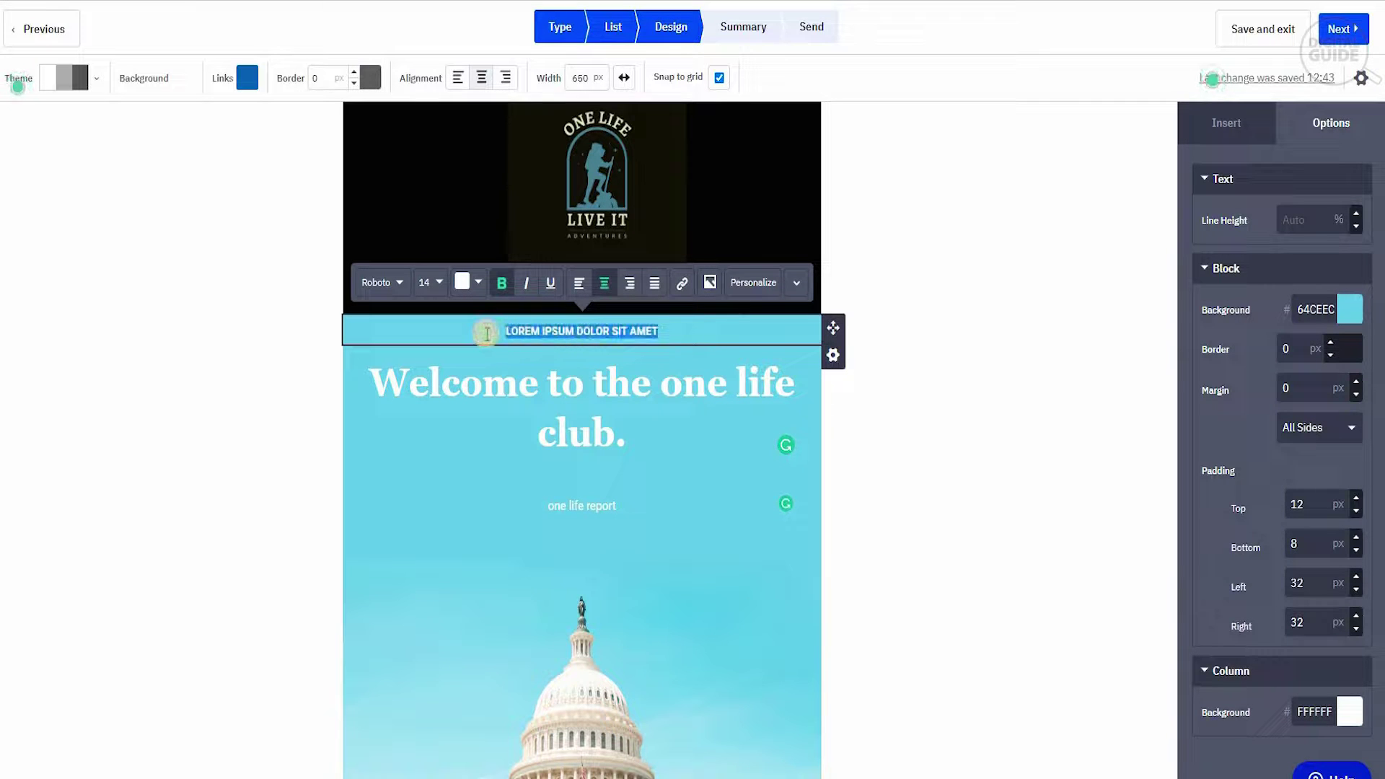
key(BackSpace)
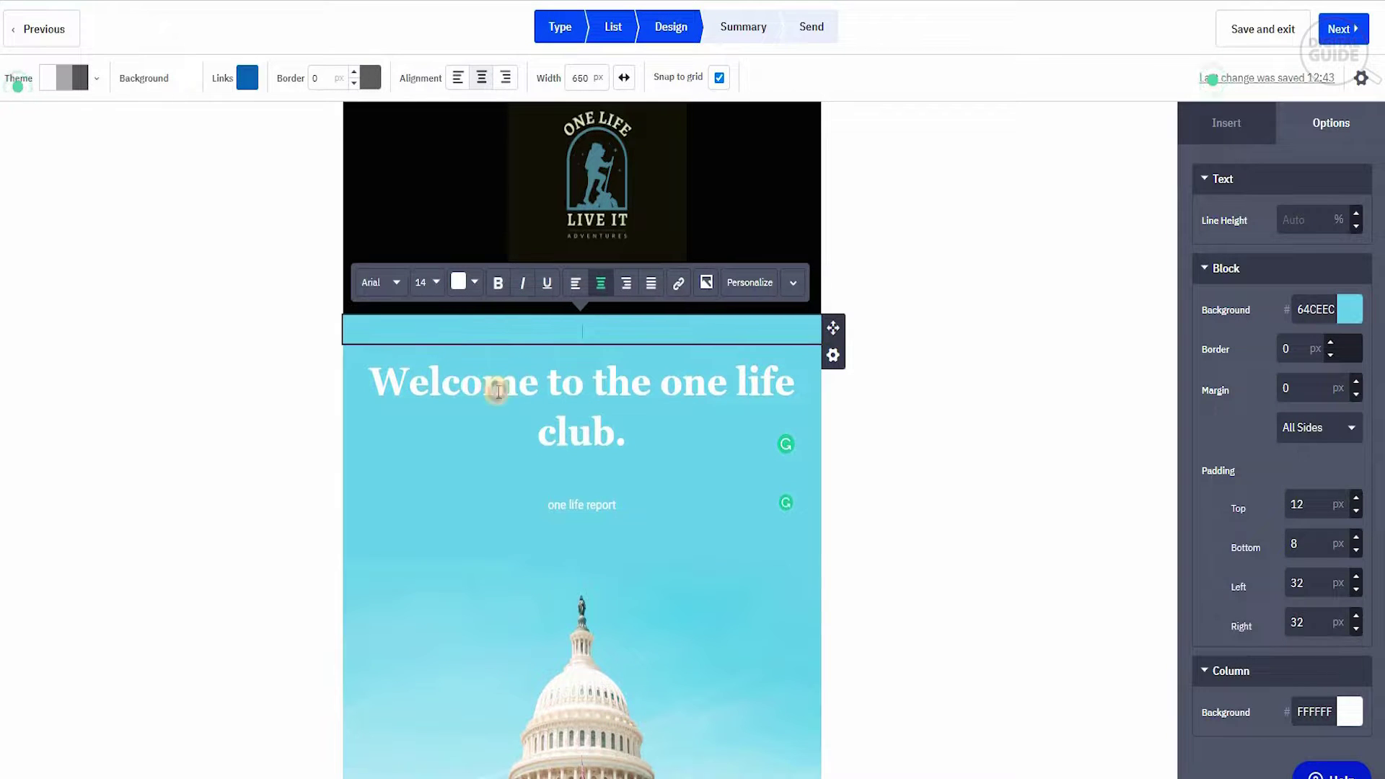
click(498, 391)
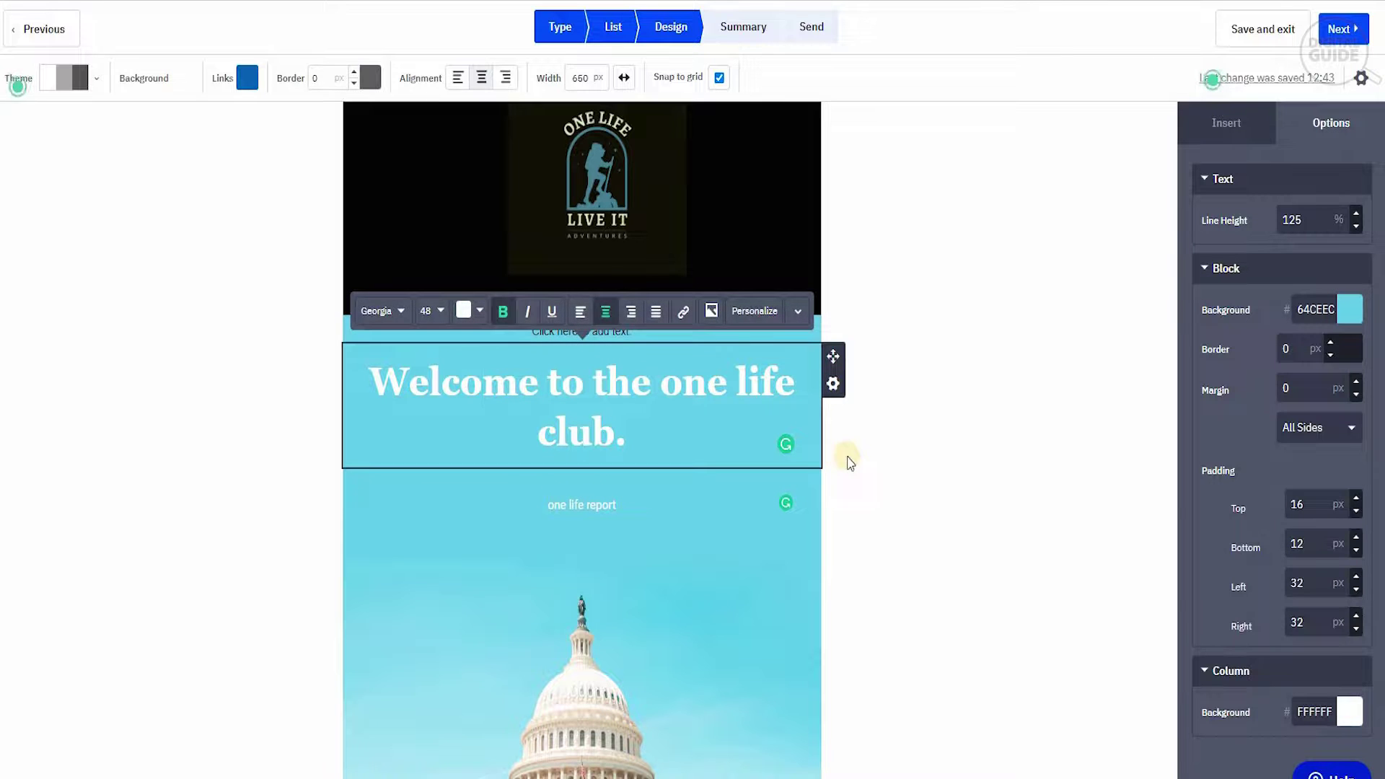
click(676, 541)
scroll(660, 552, down, 8)
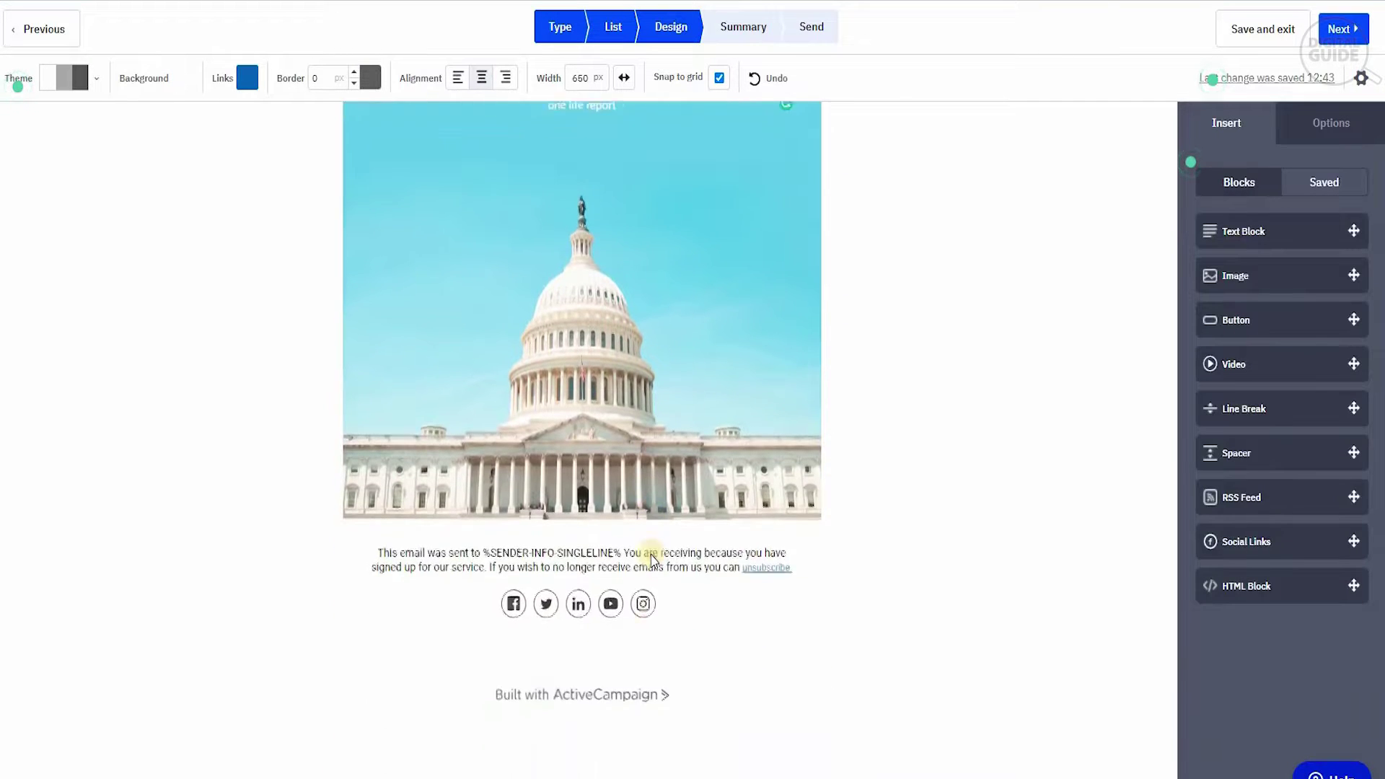
scroll(651, 559, up, 5)
scroll(651, 559, up, 5)
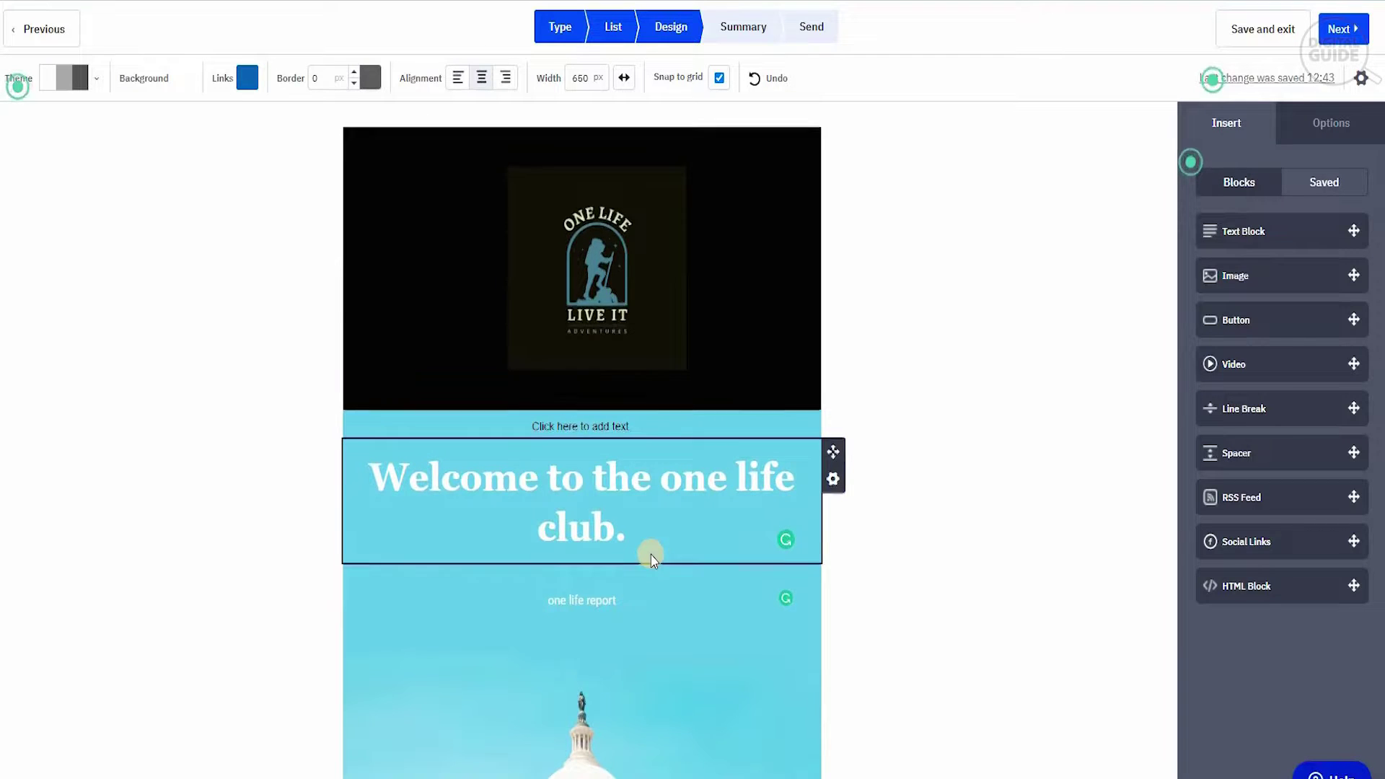
scroll(651, 559, down, 5)
scroll(650, 560, down, 3)
scroll(650, 560, up, 5)
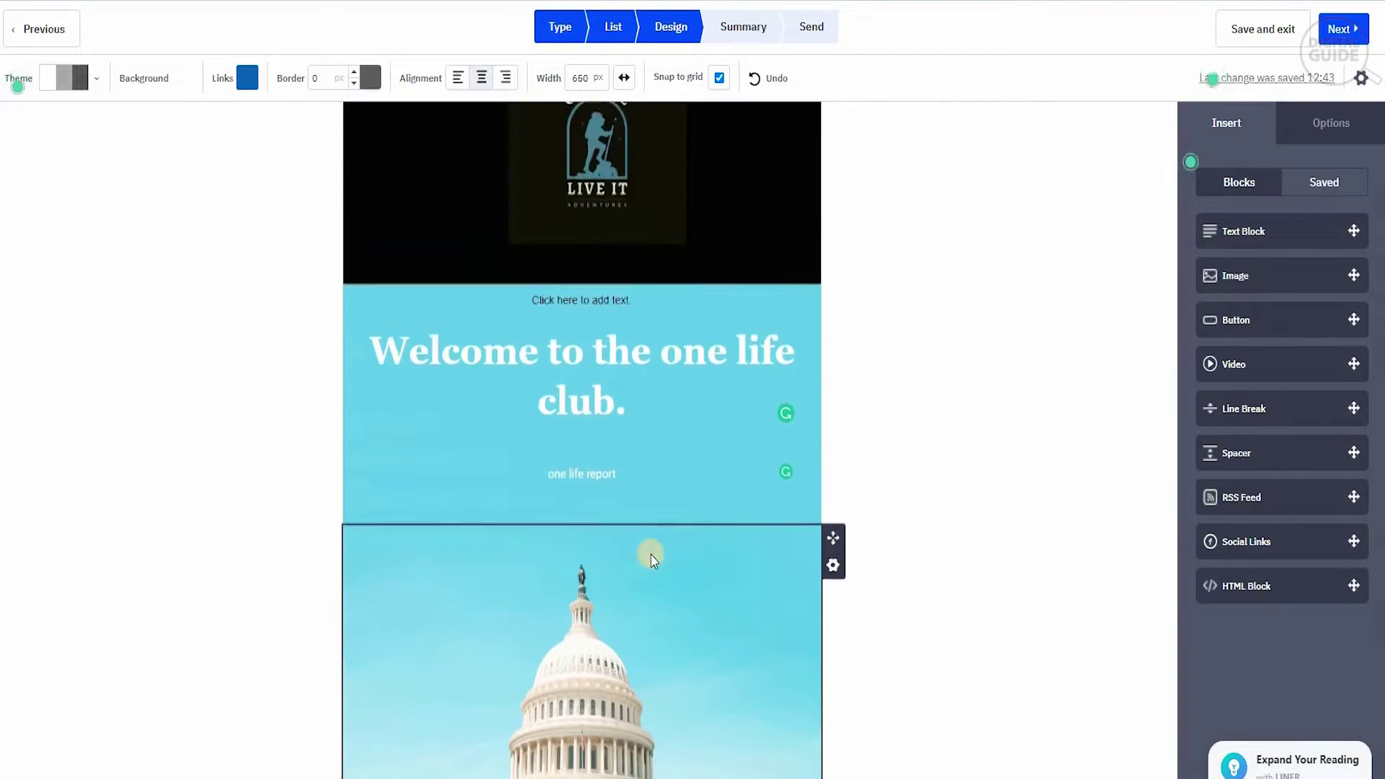
scroll(651, 560, up, 2)
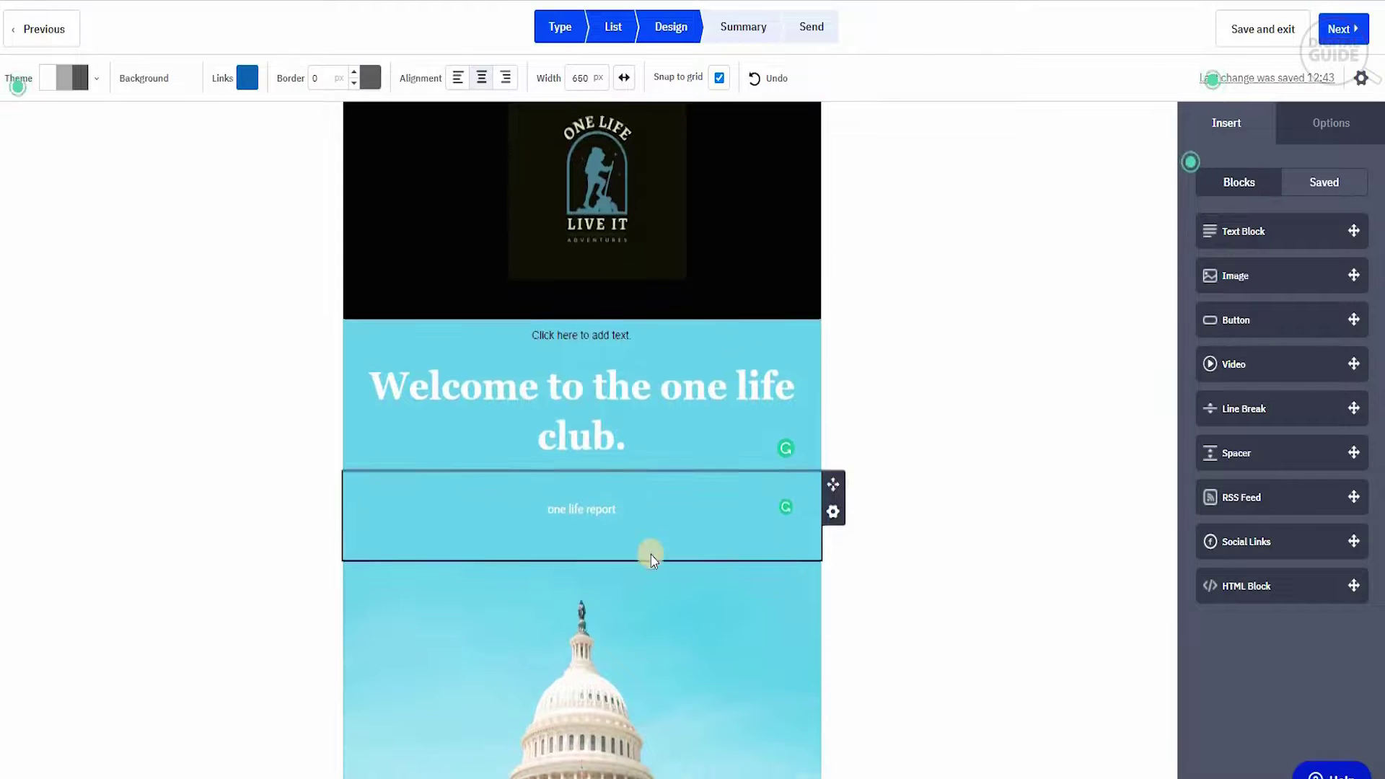
scroll(650, 559, down, 1)
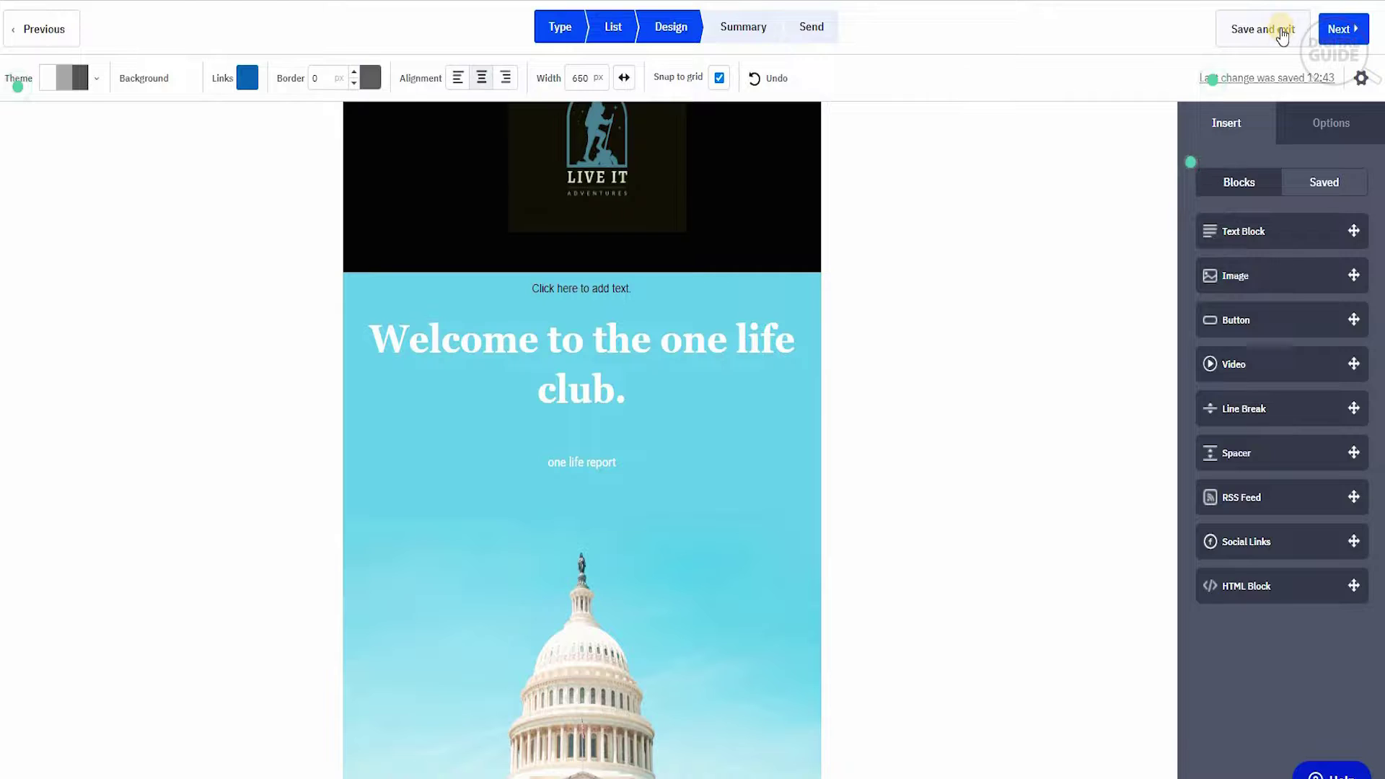
Step: Save and exit the email design, then resume the one life draft
click(1282, 33)
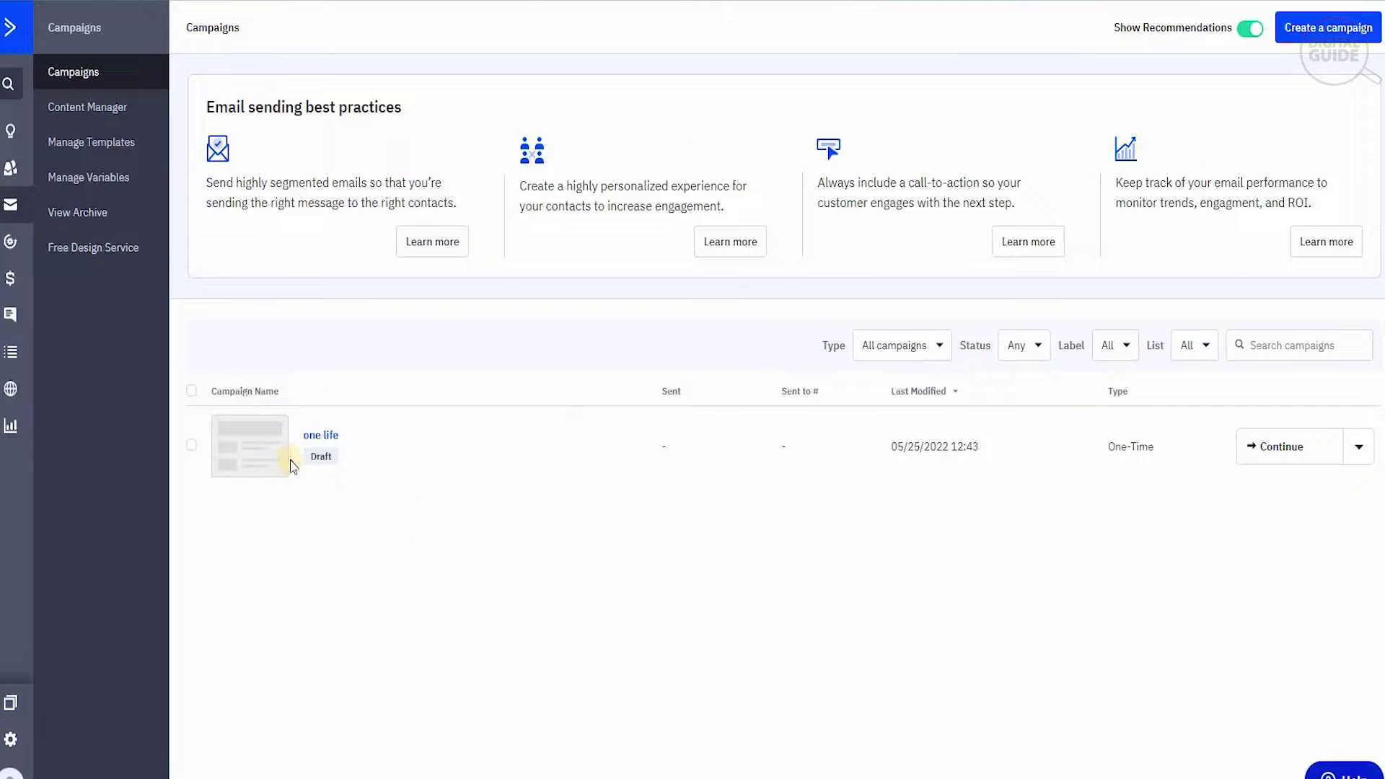
click(1282, 447)
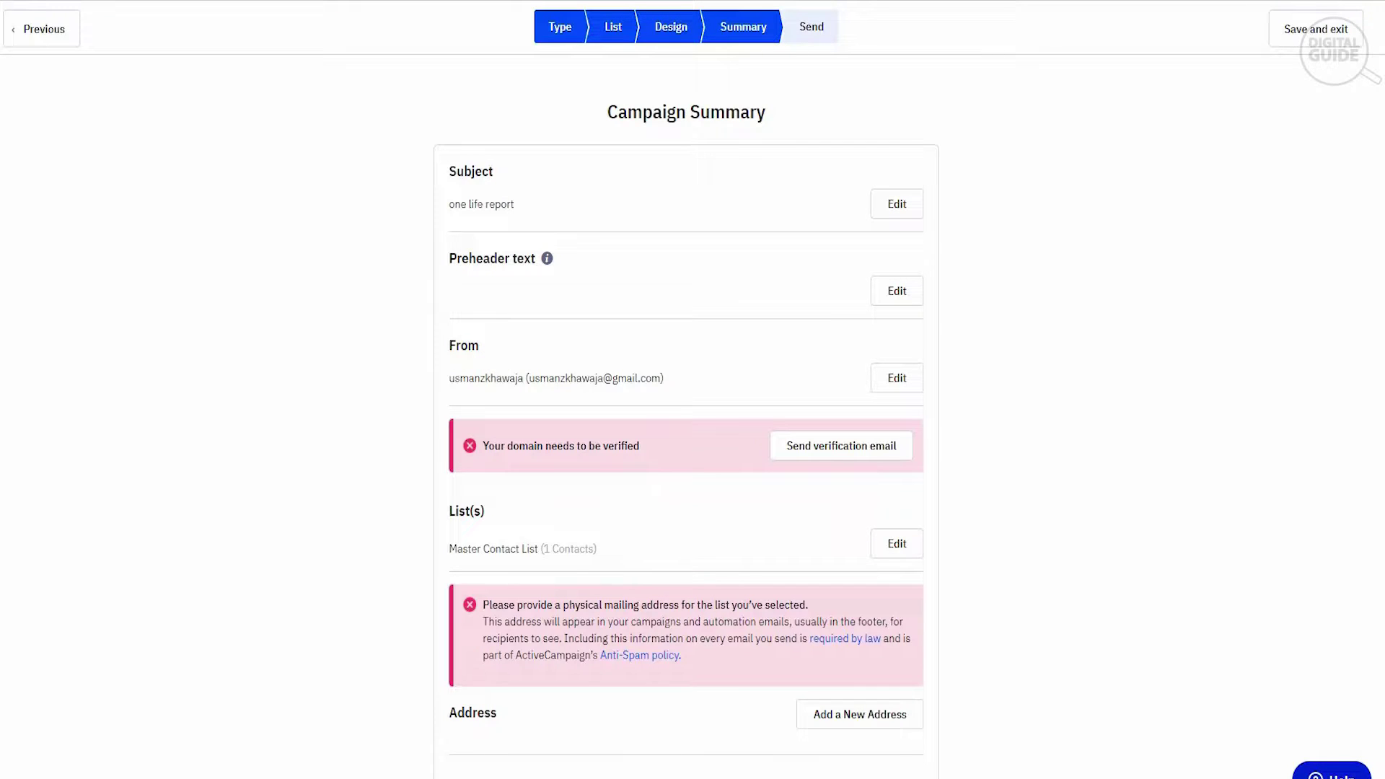
scroll(692, 433, down, 3)
scroll(692, 433, down, 2)
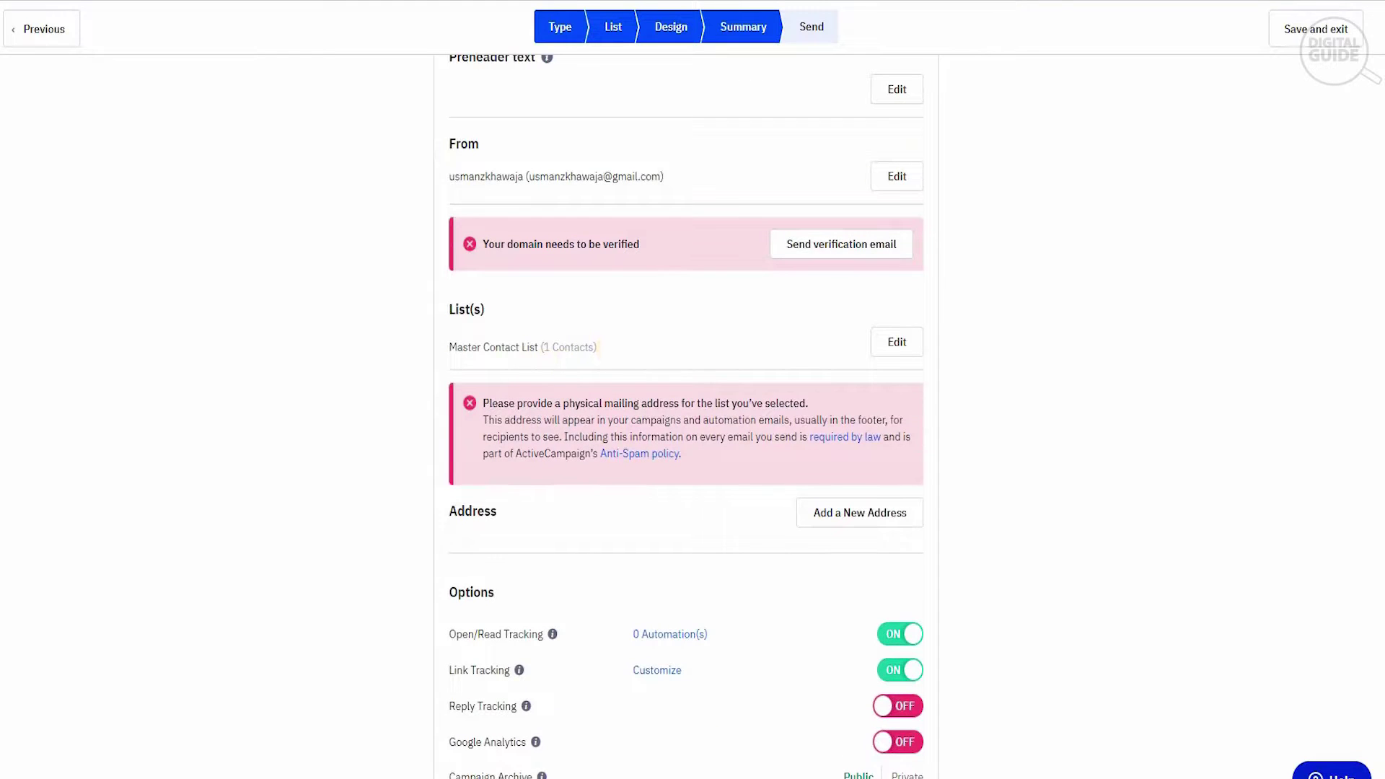
scroll(1380, 465, down, 2)
scroll(1380, 520, down, 3)
scroll(1379, 549, down, 2)
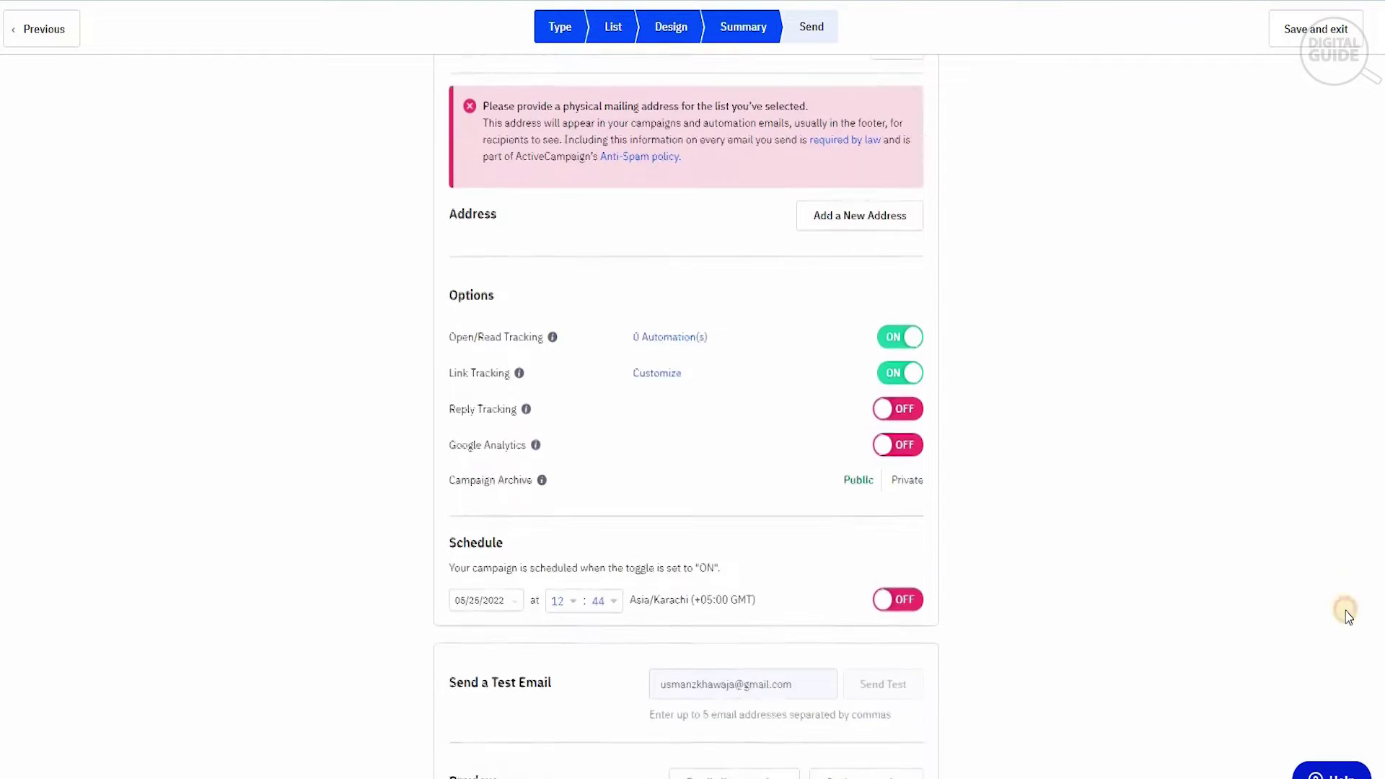
scroll(1343, 606, down, 1)
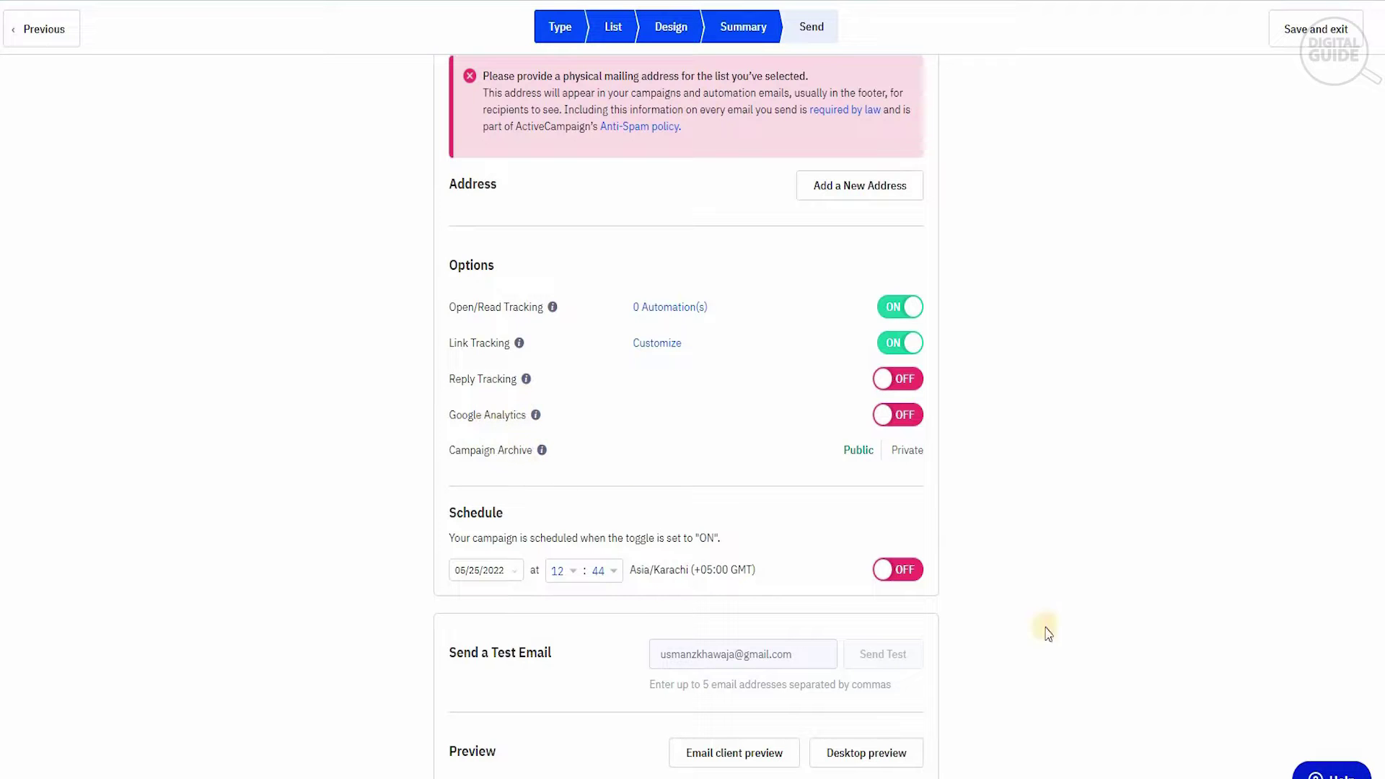
scroll(1044, 628, down, 3)
scroll(478, 358, down, 2)
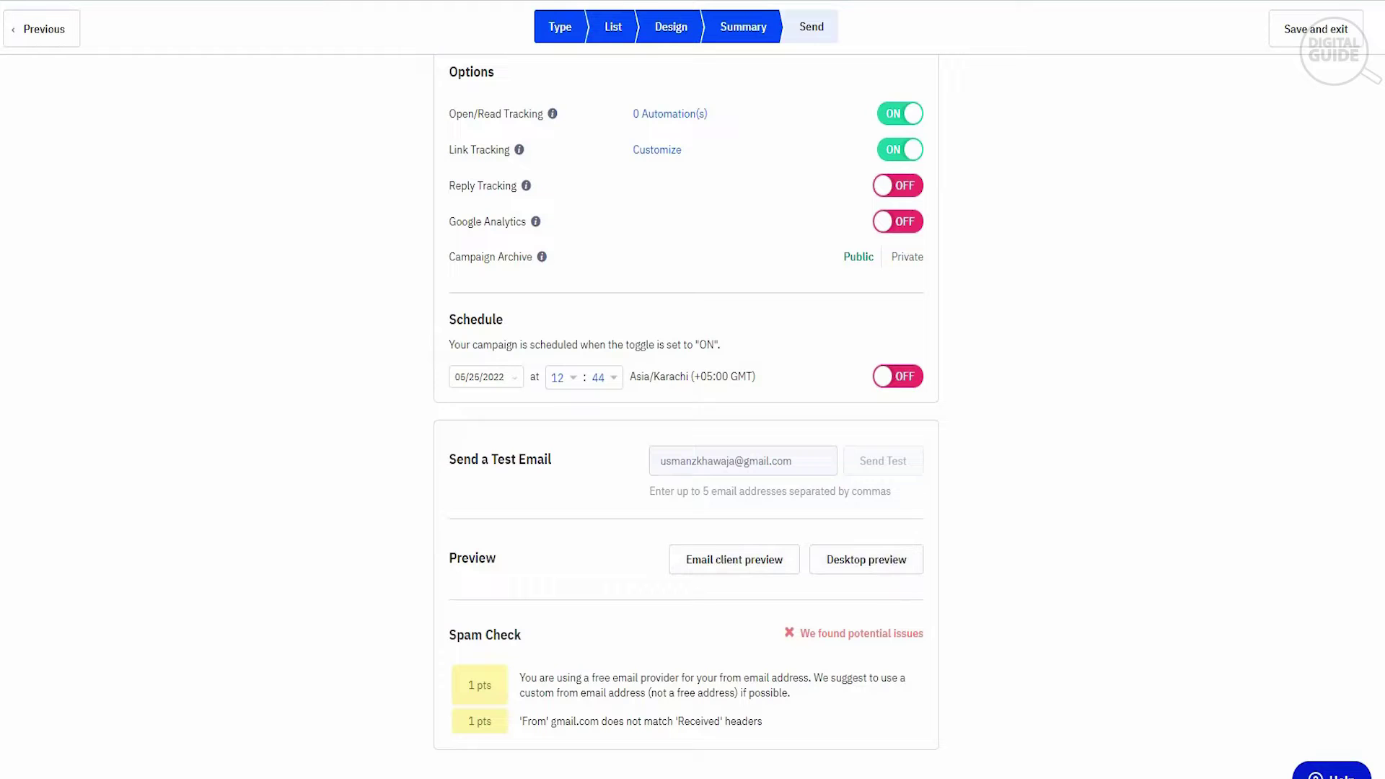
scroll(686, 434, up, 10)
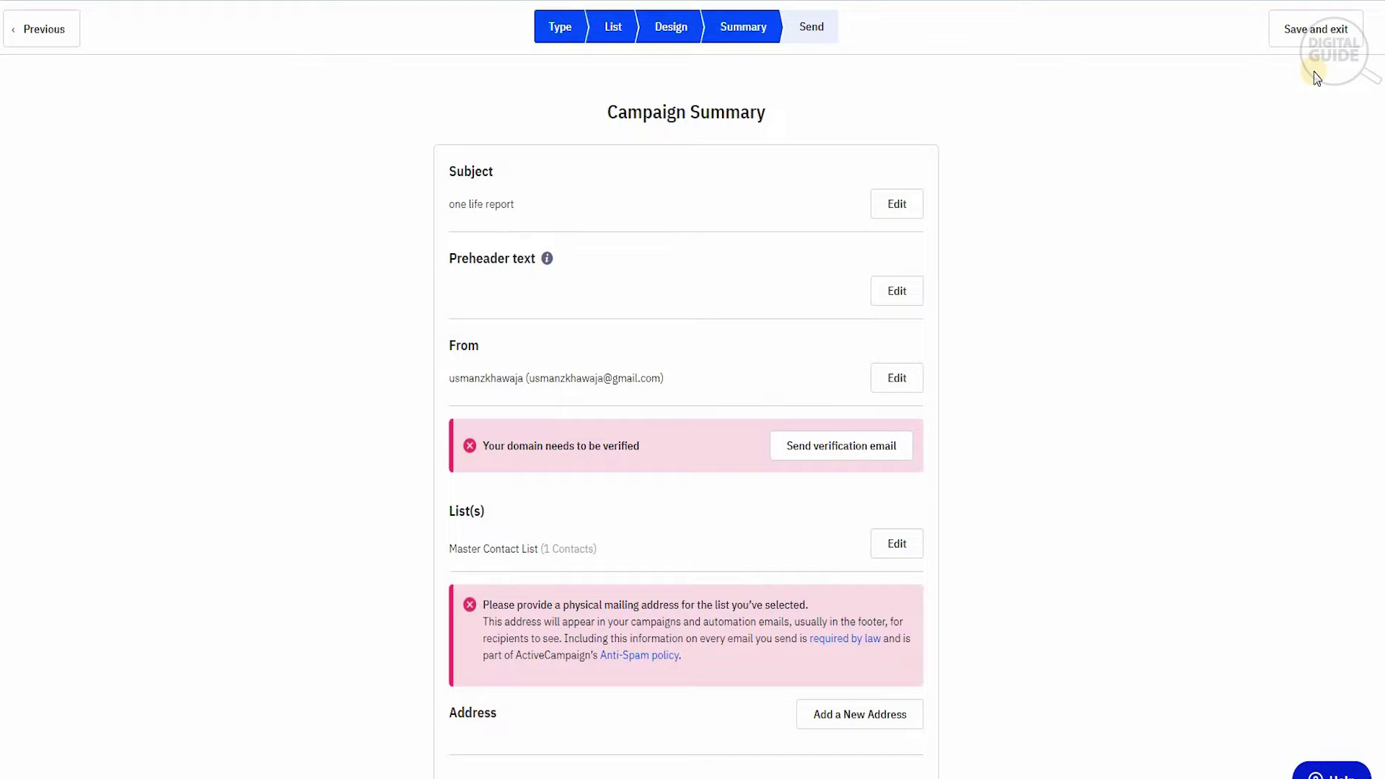
Step: Save and exit the one life campaign from its Campaign Summary
click(1315, 32)
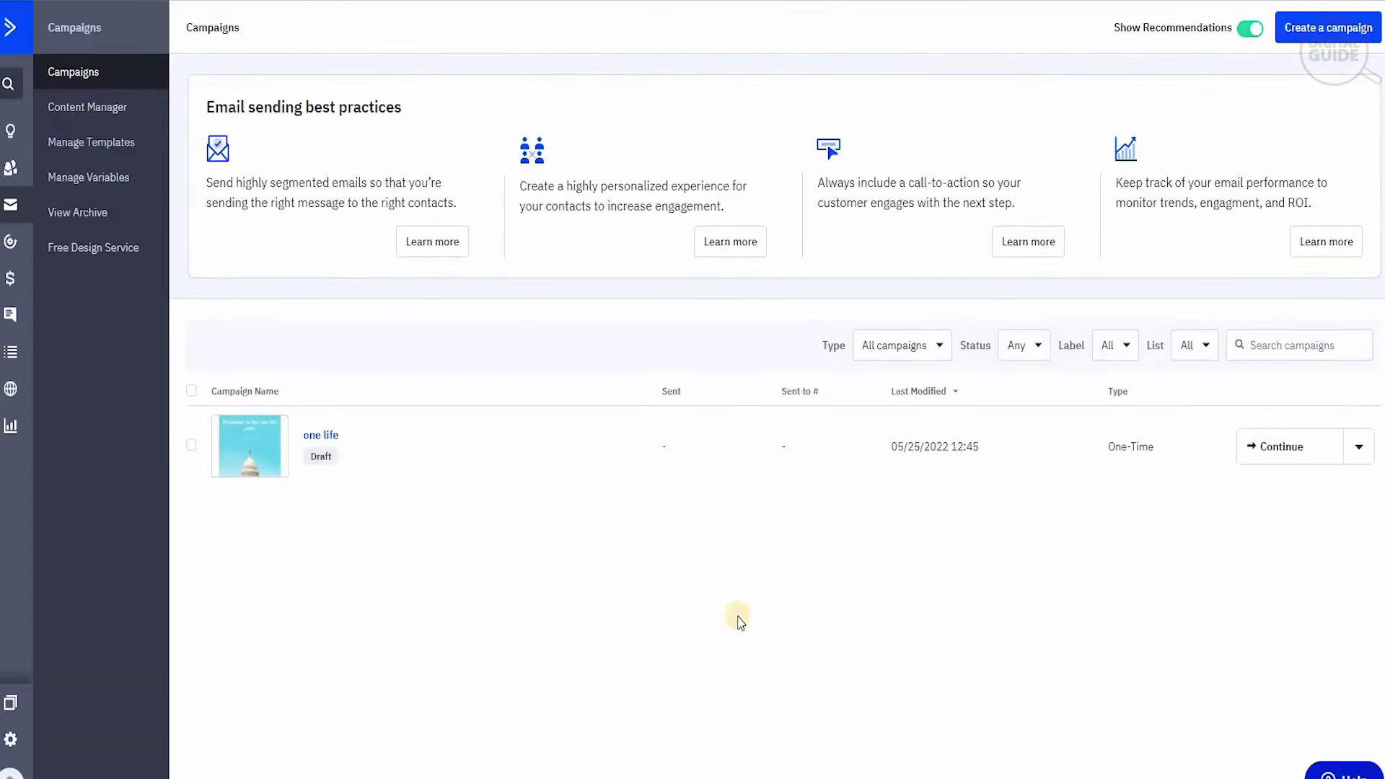